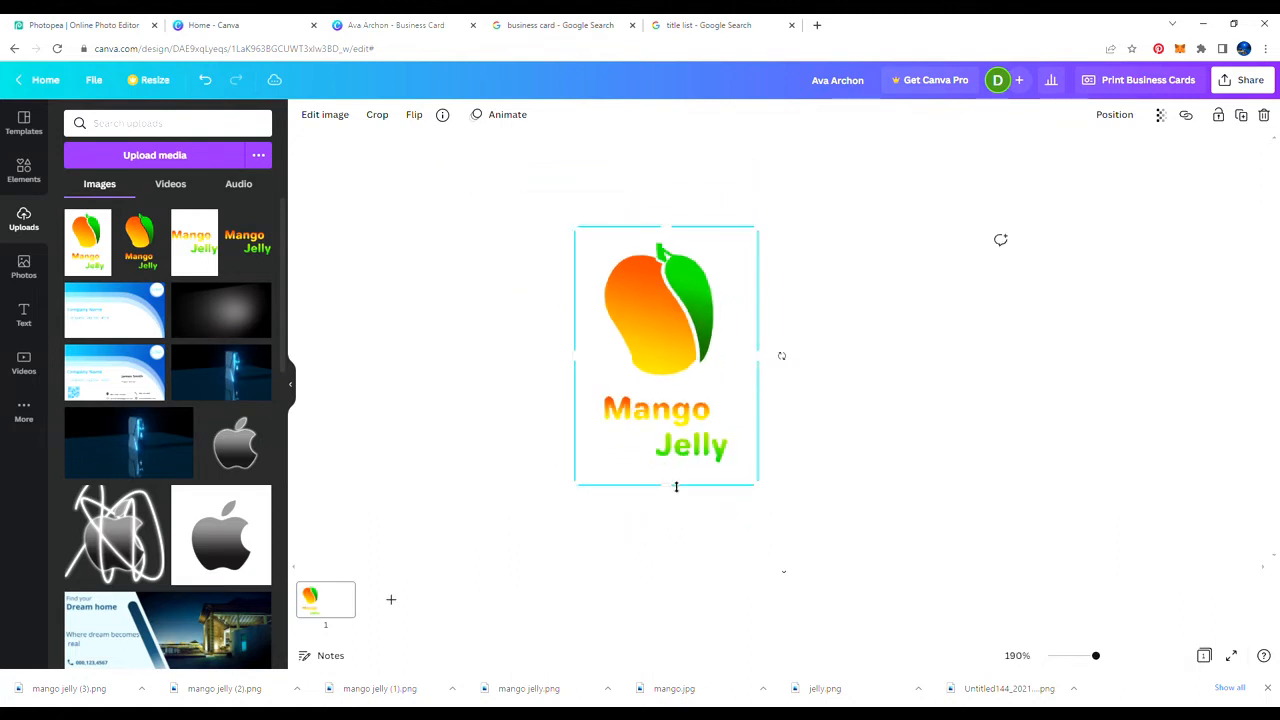
Step: Crop the logo to just the mango fruit, trimming the text below and both sides
drag(676, 487, 663, 389)
scroll(640, 408, up, 1)
drag(499, 295, 534, 296)
drag(757, 298, 711, 300)
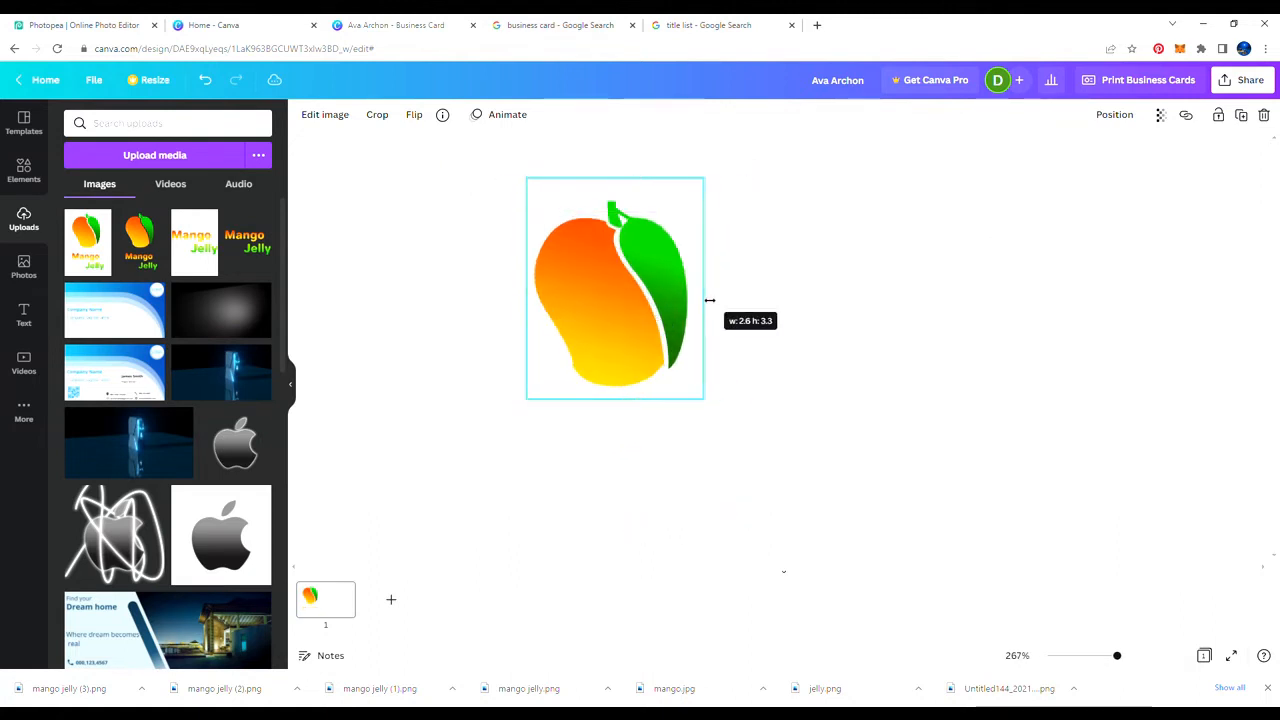
drag(624, 311, 594, 311)
Step: Enlarge the cropped mango image by its corner
click(425, 305)
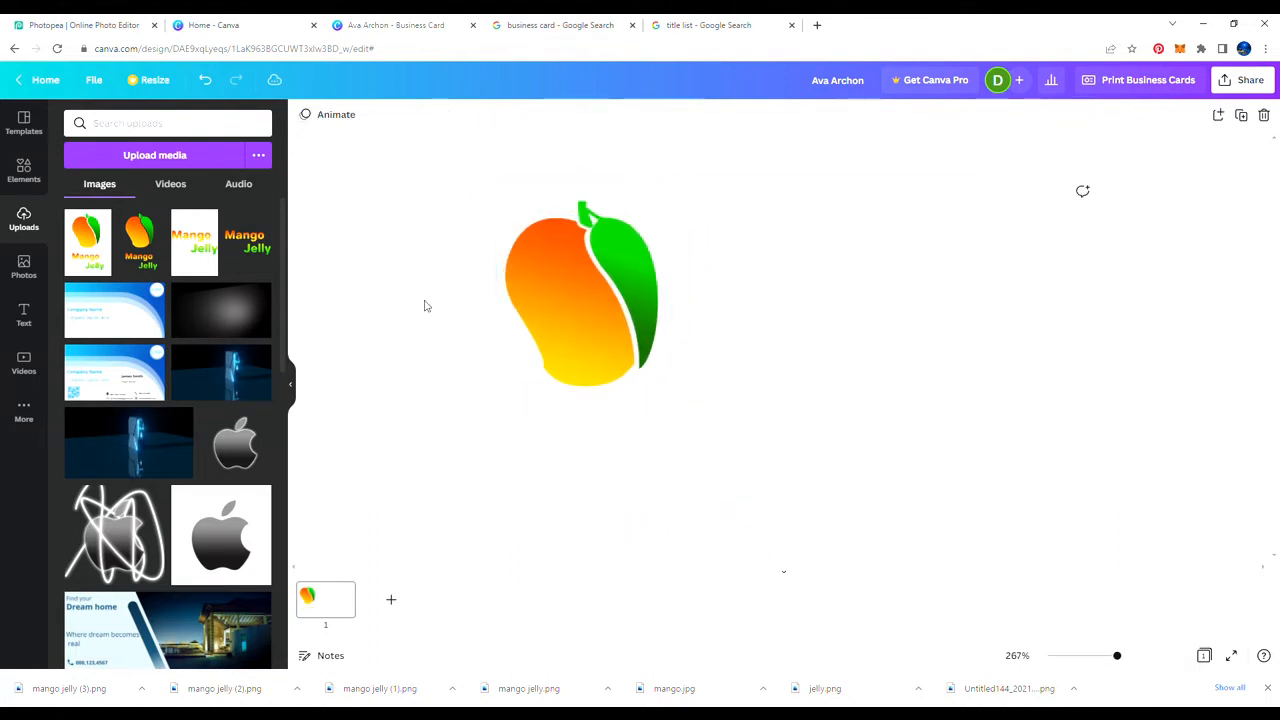
click(583, 306)
drag(677, 406, 708, 517)
click(375, 400)
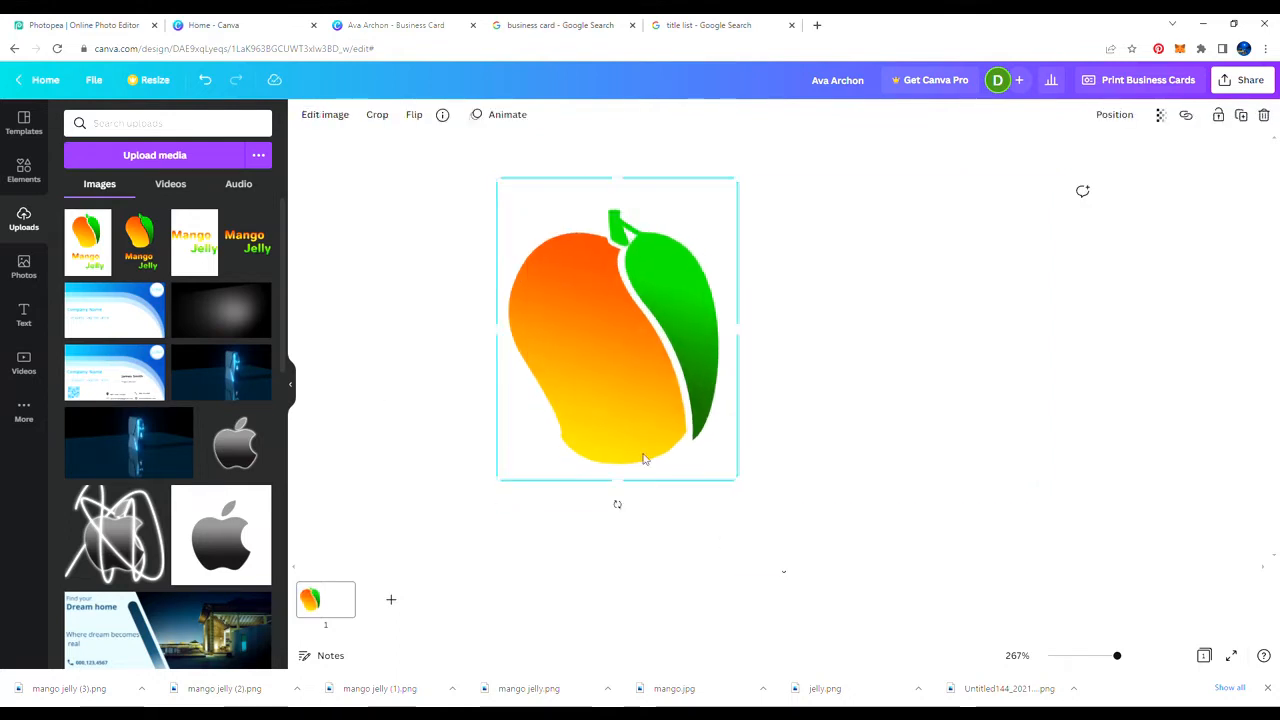
drag(739, 481, 748, 494)
click(425, 416)
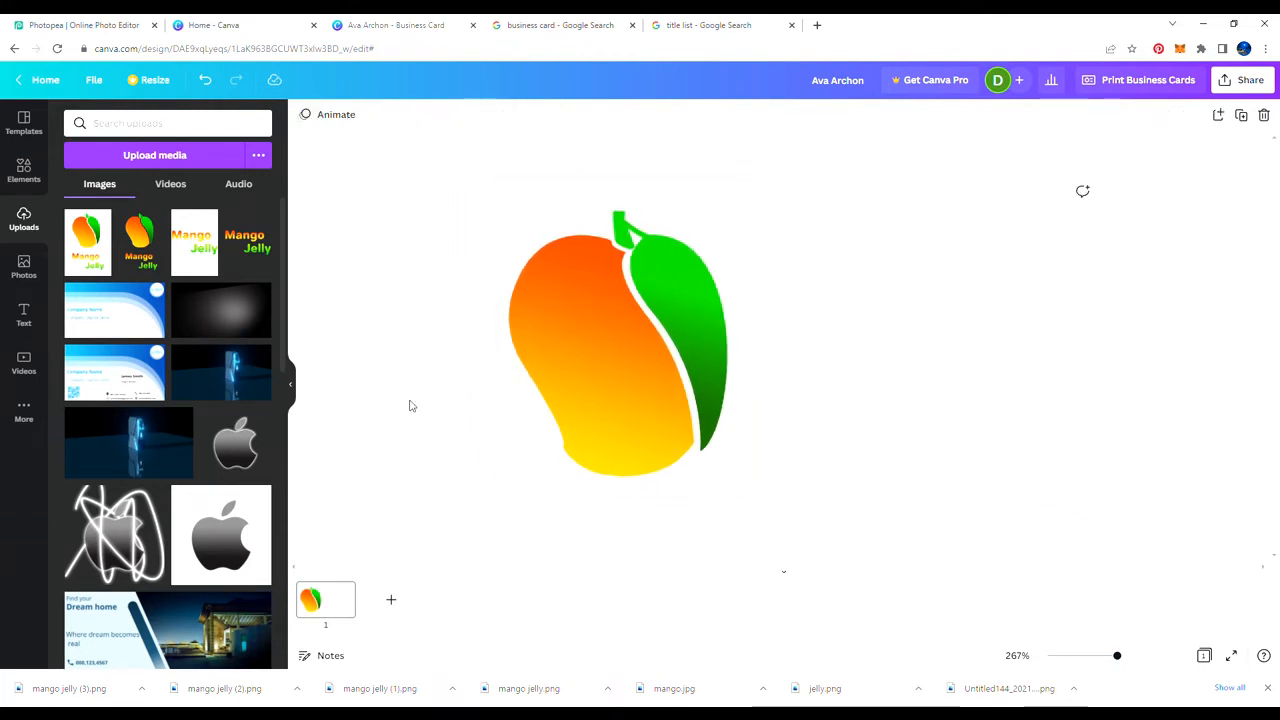
Step: Add the Mango Jelly text image from Uploads, crop its top and bottom, and place it lower right of the mango
click(154, 264)
key(Delete)
click(247, 245)
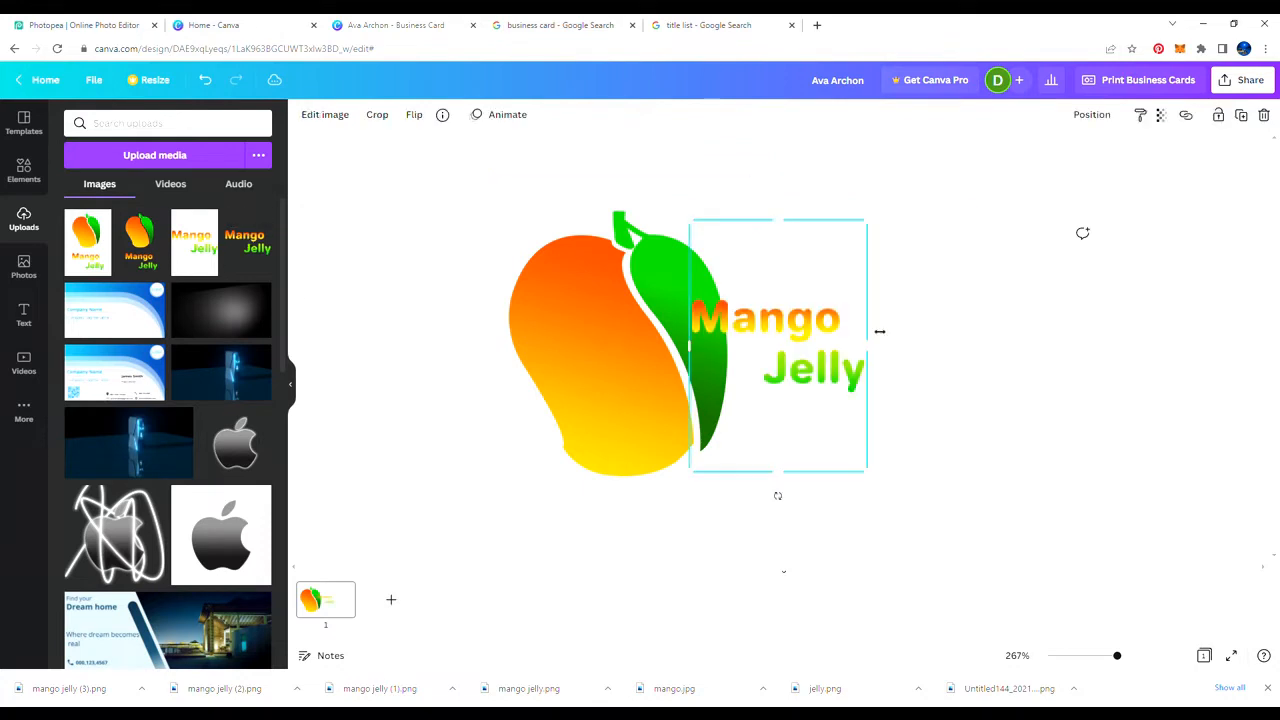
drag(787, 222, 791, 301)
drag(785, 471, 789, 400)
drag(793, 370, 975, 485)
drag(873, 420, 846, 400)
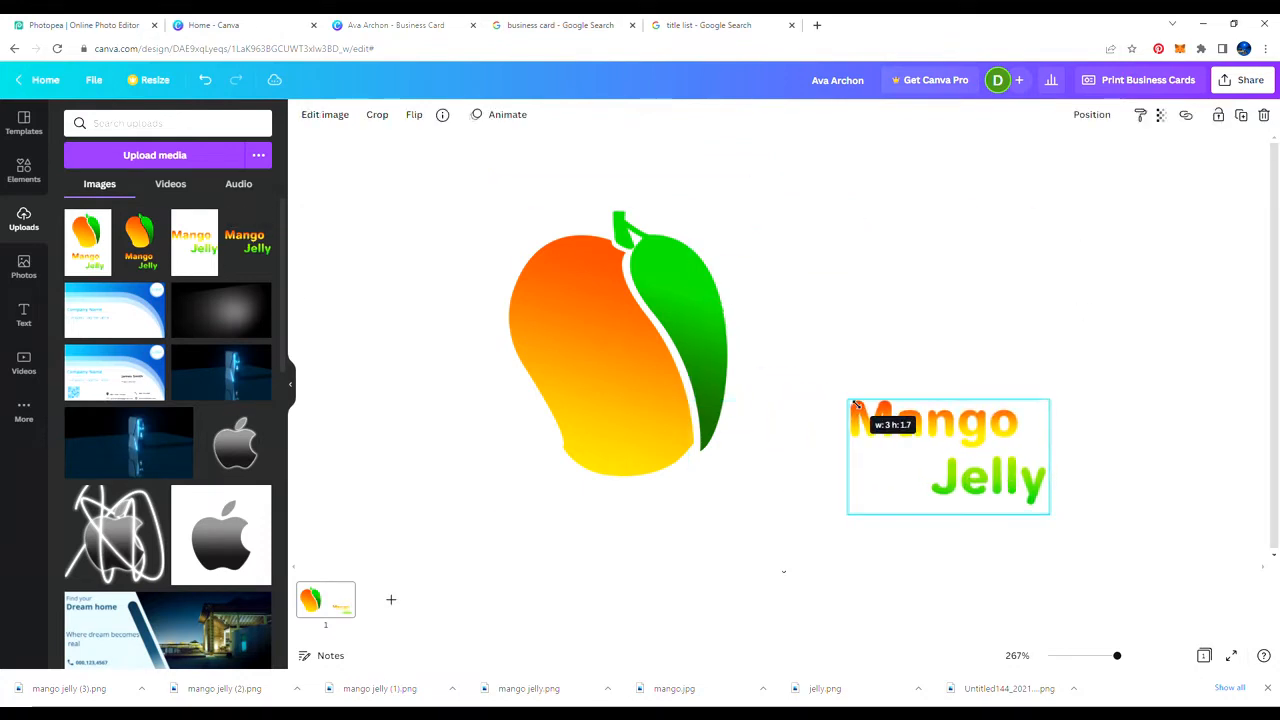
click(417, 305)
click(24, 170)
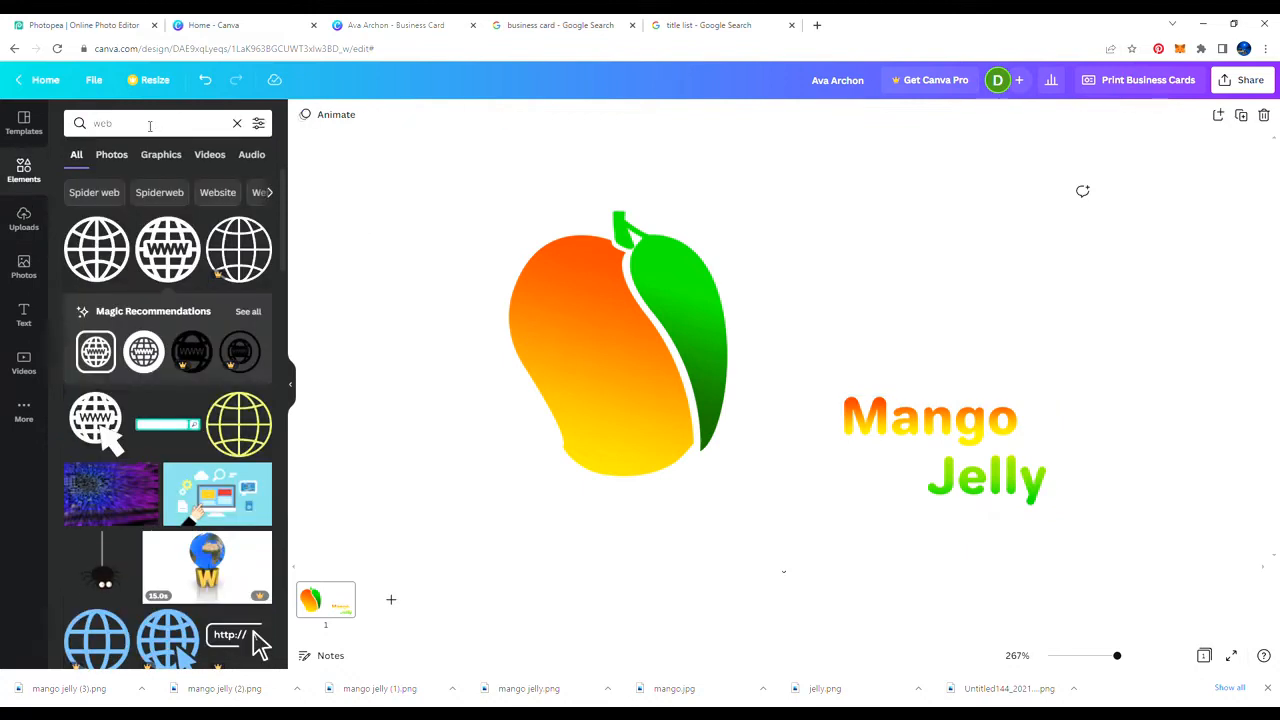
Step: Add a gradient blob from an Elements search for 'gradient' and recolour its stops orange and yellow
click(171, 123)
text(gra)
click(117, 183)
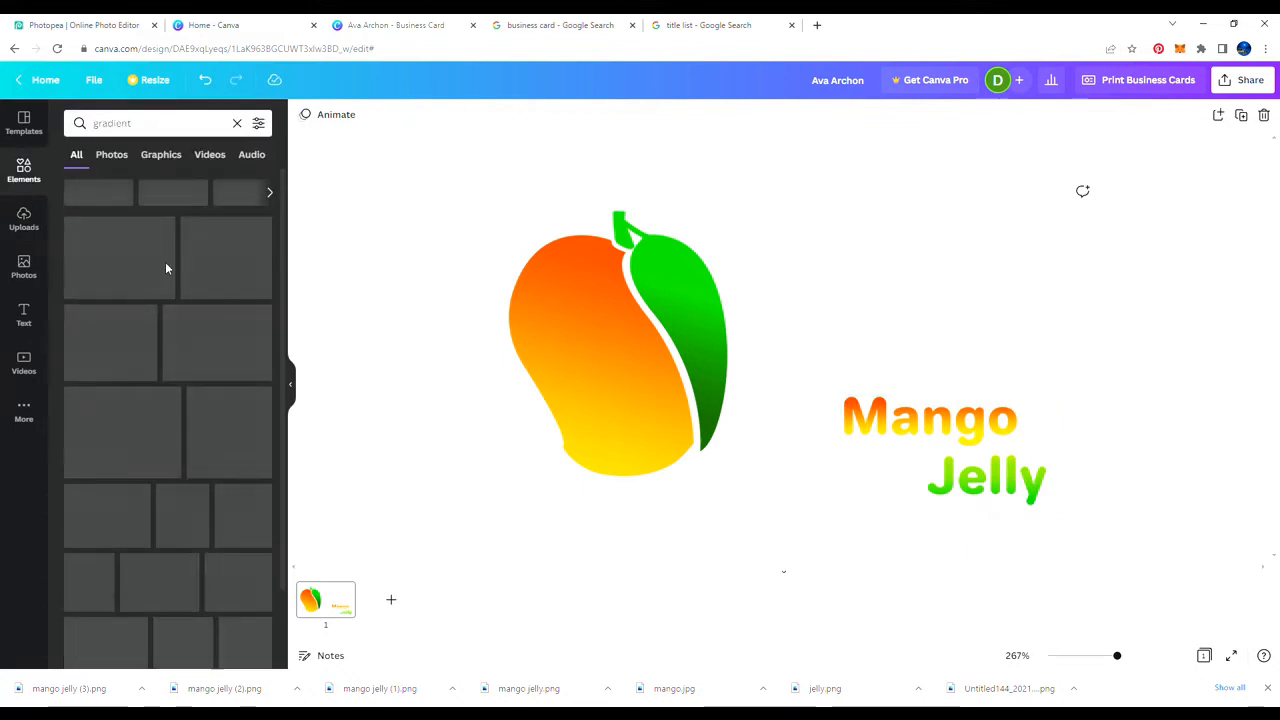
scroll(140, 400, down, 10)
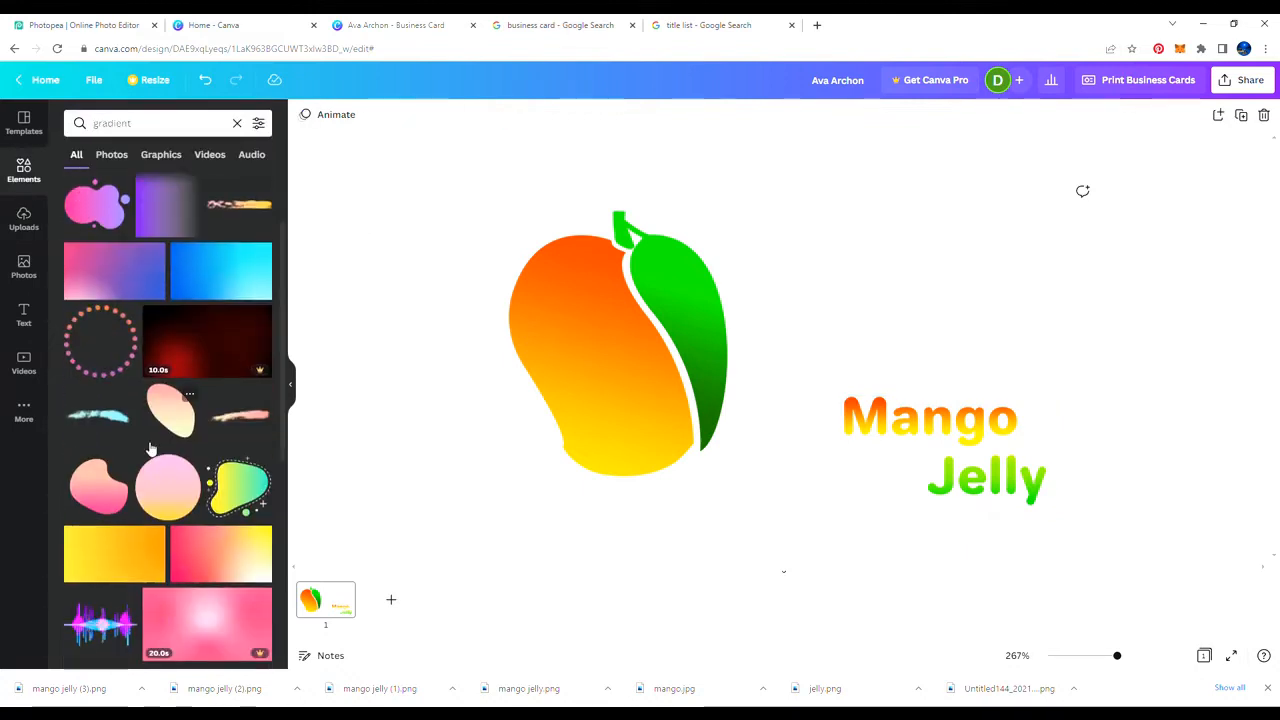
scroll(150, 447, down, 2)
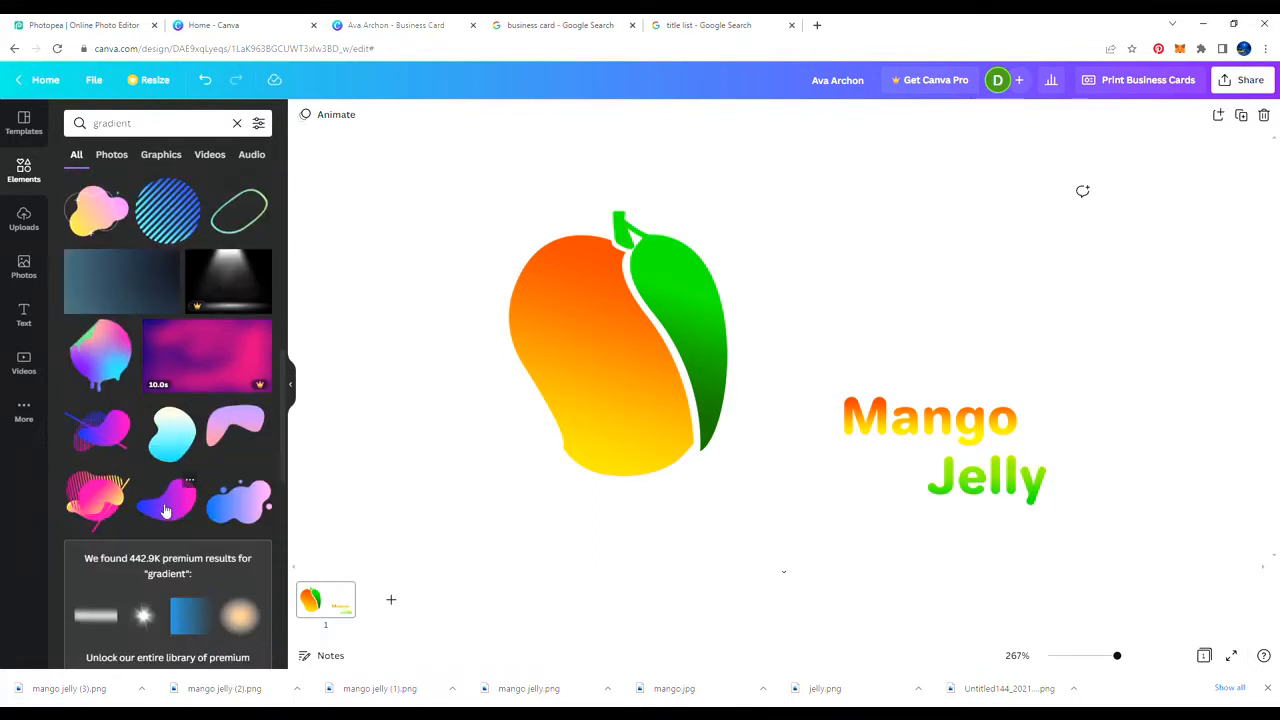
drag(166, 500, 770, 325)
click(304, 116)
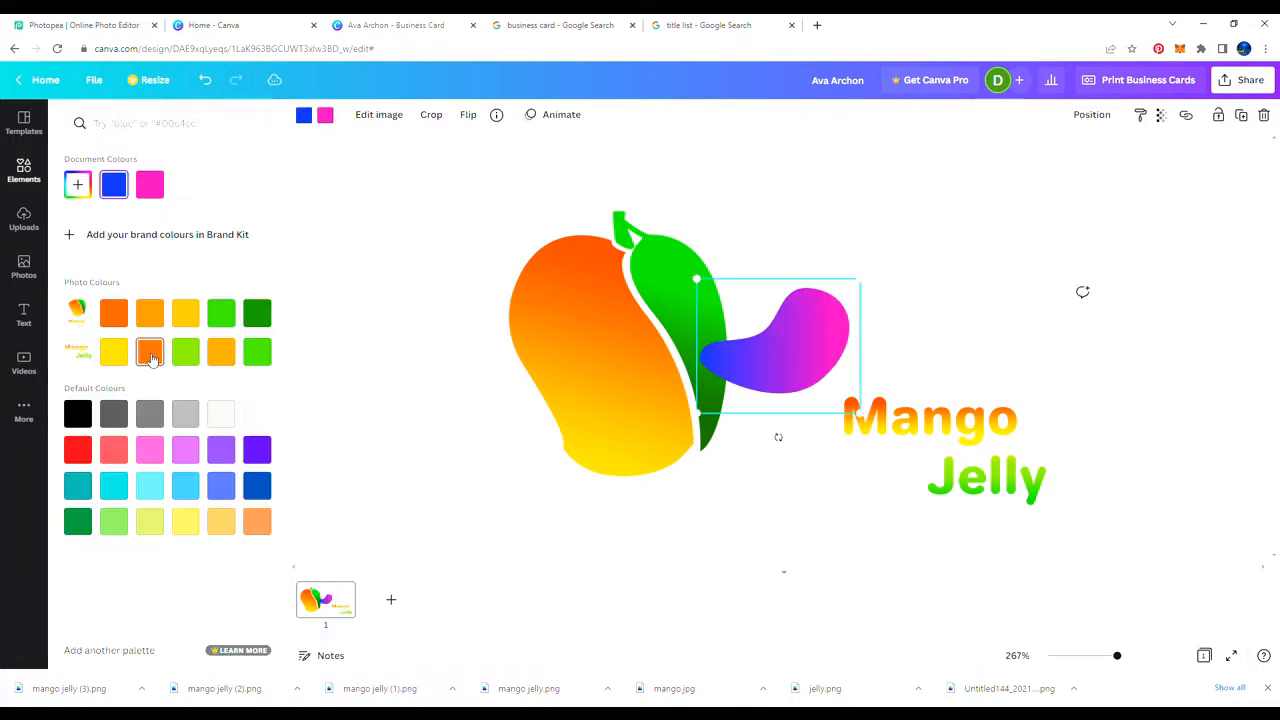
click(114, 313)
click(113, 351)
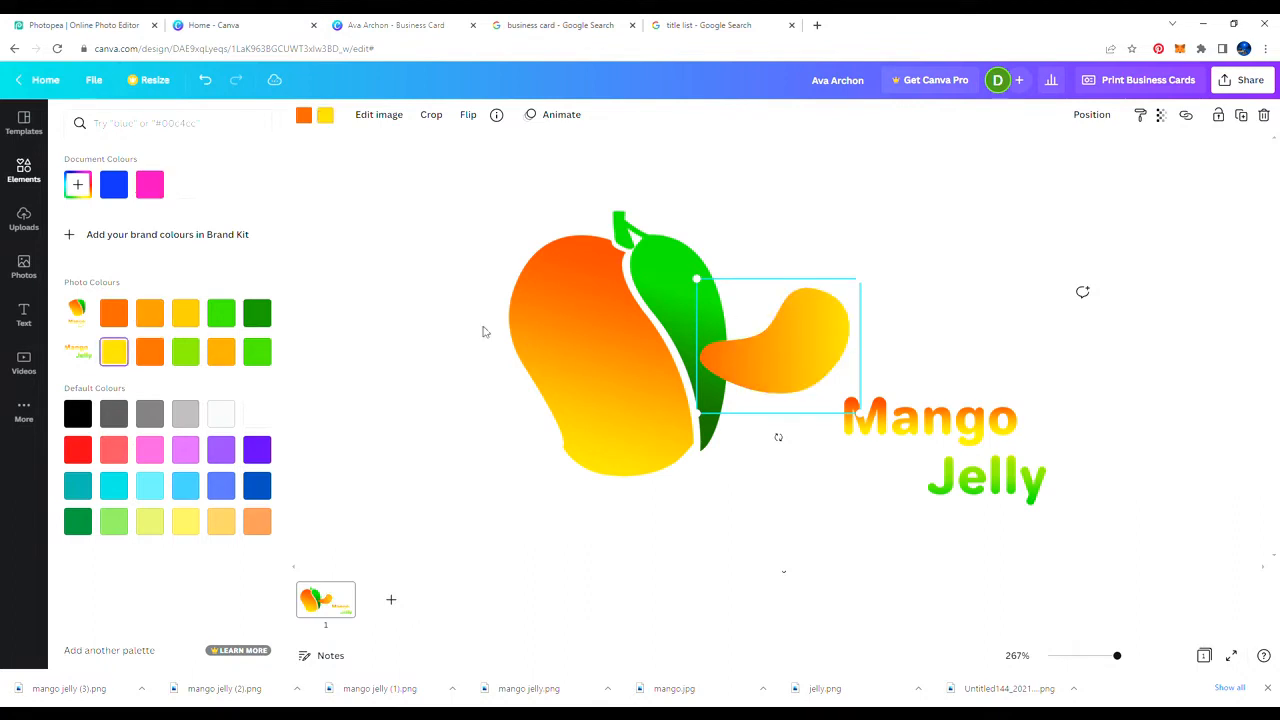
Step: Rotate and size the blob beside the mango's green leaf and set its transparency to 70
drag(780, 322, 910, 266)
drag(993, 361, 1053, 410)
drag(942, 432, 789, 362)
drag(926, 308, 774, 204)
drag(677, 248, 700, 271)
drag(796, 248, 788, 230)
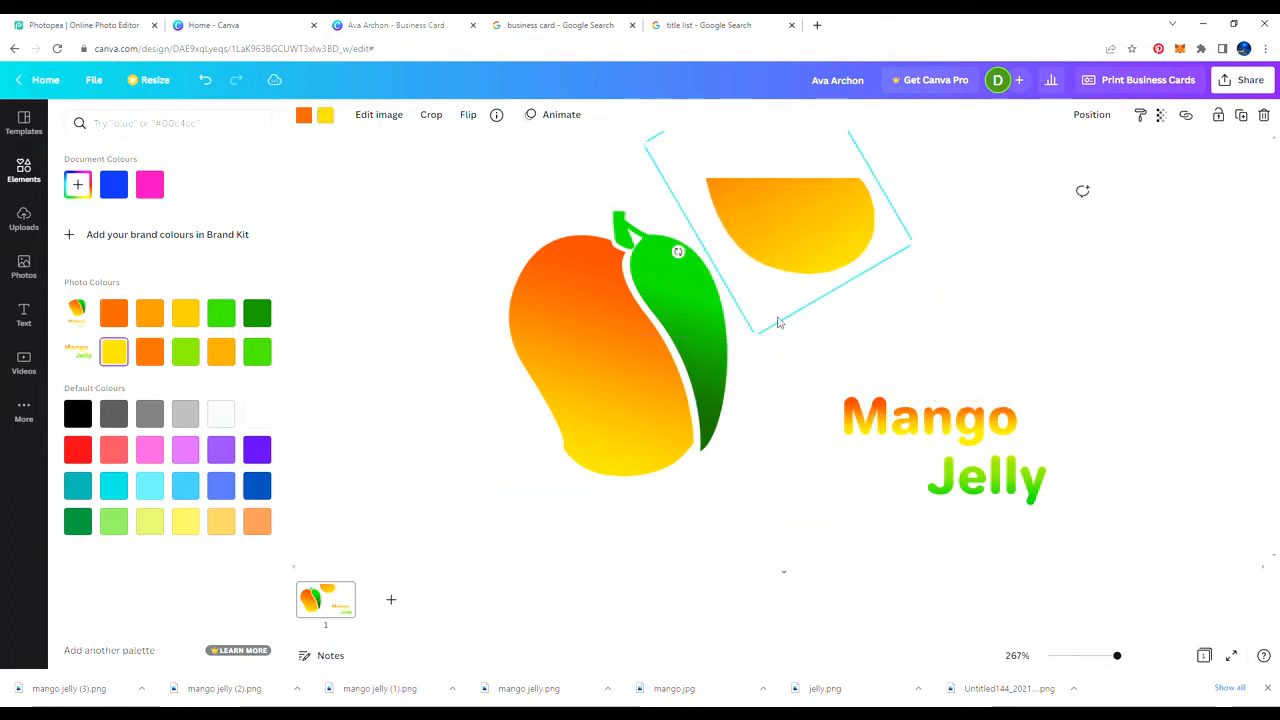
drag(752, 335, 766, 370)
mouse_move(798, 256)
mouse_down()
mouse_move(801, 246)
mouse_move(817, 283)
mouse_move(808, 260)
mouse_up()
drag(769, 375, 767, 351)
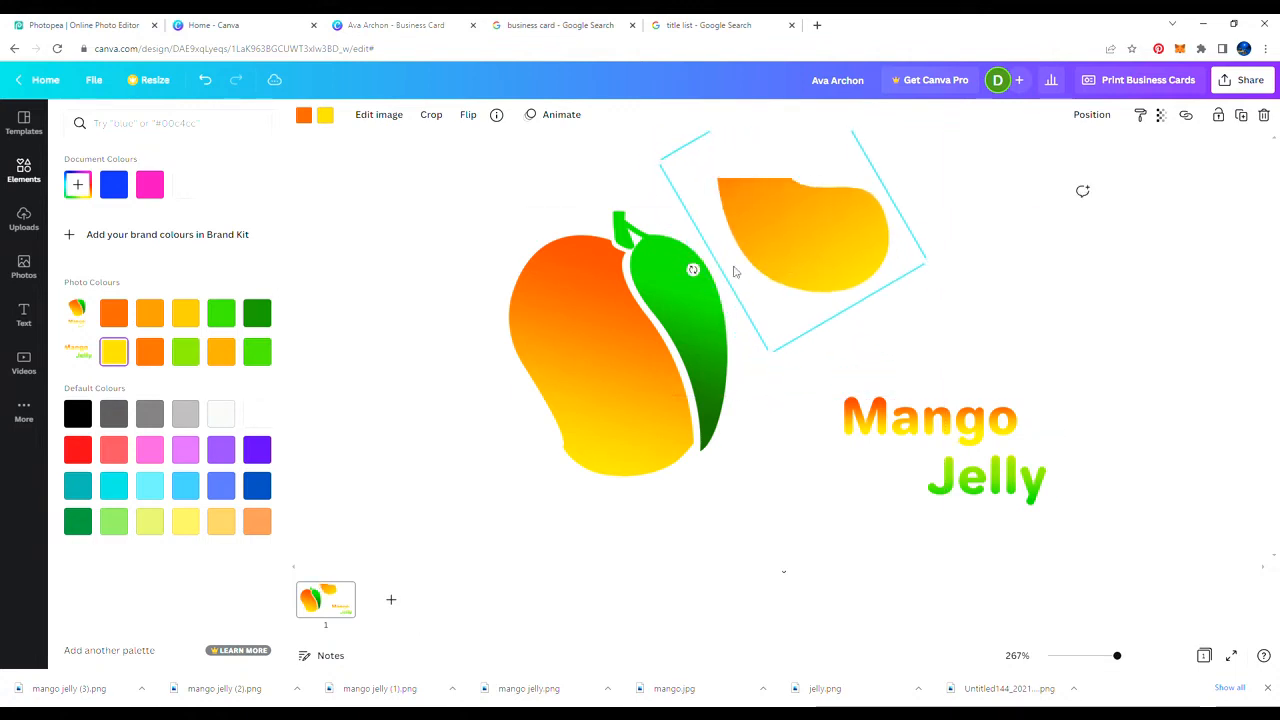
drag(694, 270, 700, 280)
drag(782, 258, 757, 249)
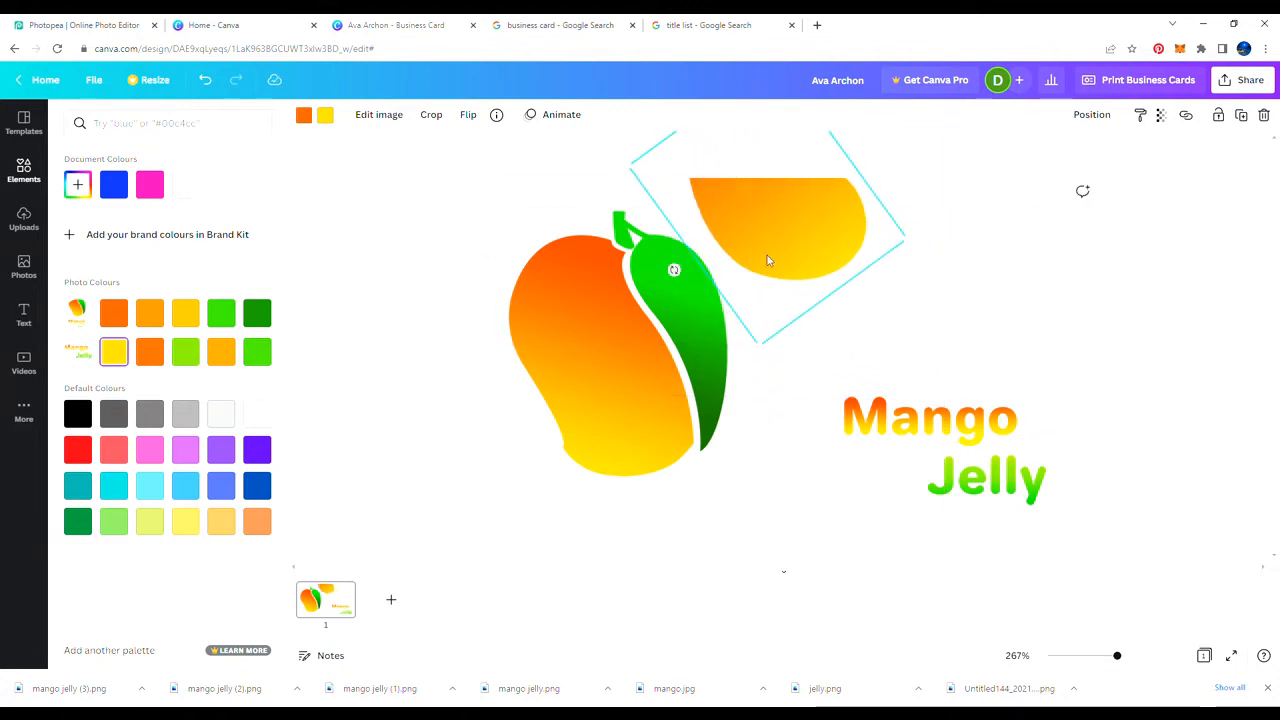
drag(1150, 169, 1122, 185)
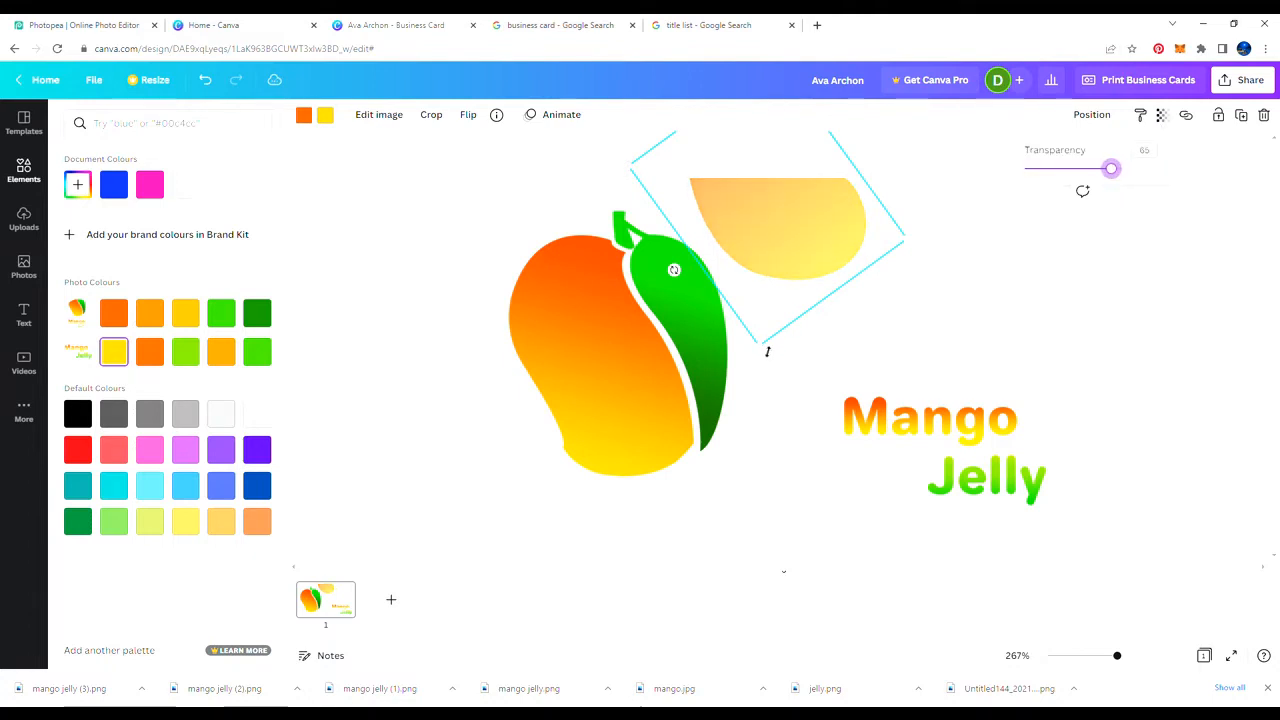
Step: Duplicate the blob, shrink the copy over the original, and set its transparency to 100
key(ctrl+d)
drag(773, 255, 735, 217)
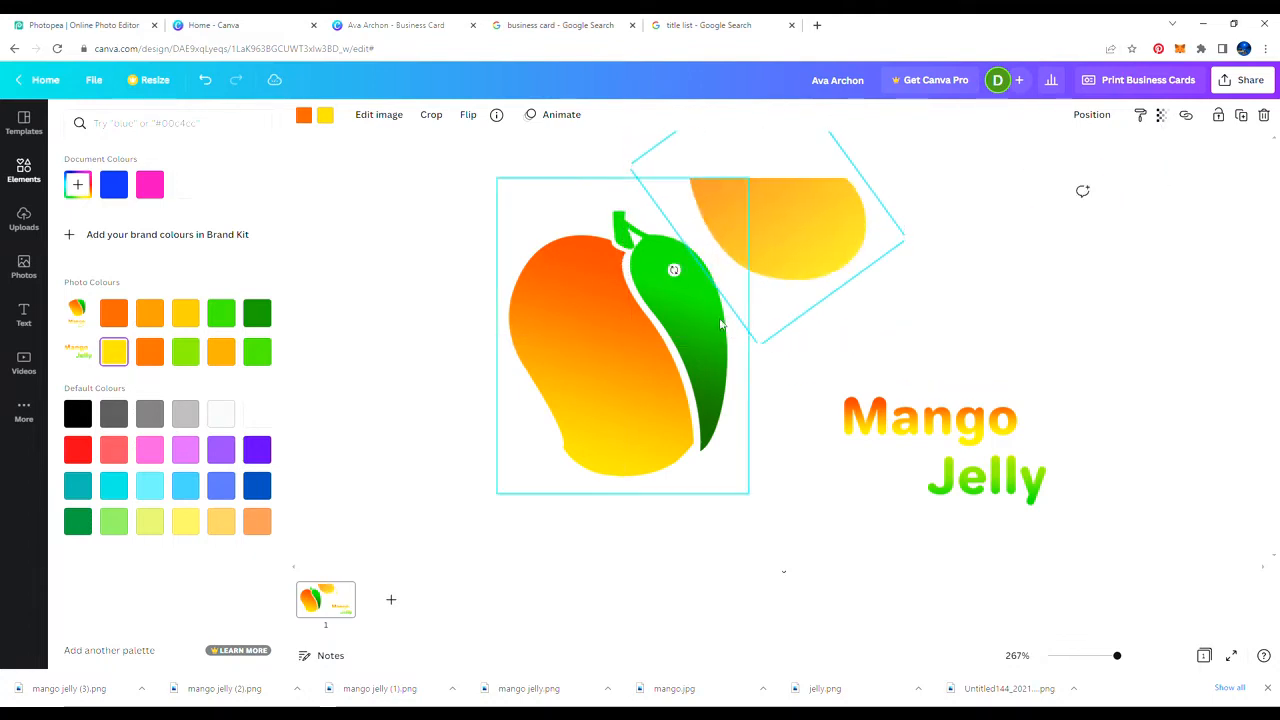
drag(759, 343, 762, 318)
drag(797, 257, 791, 258)
click(1158, 115)
drag(1118, 169, 1170, 169)
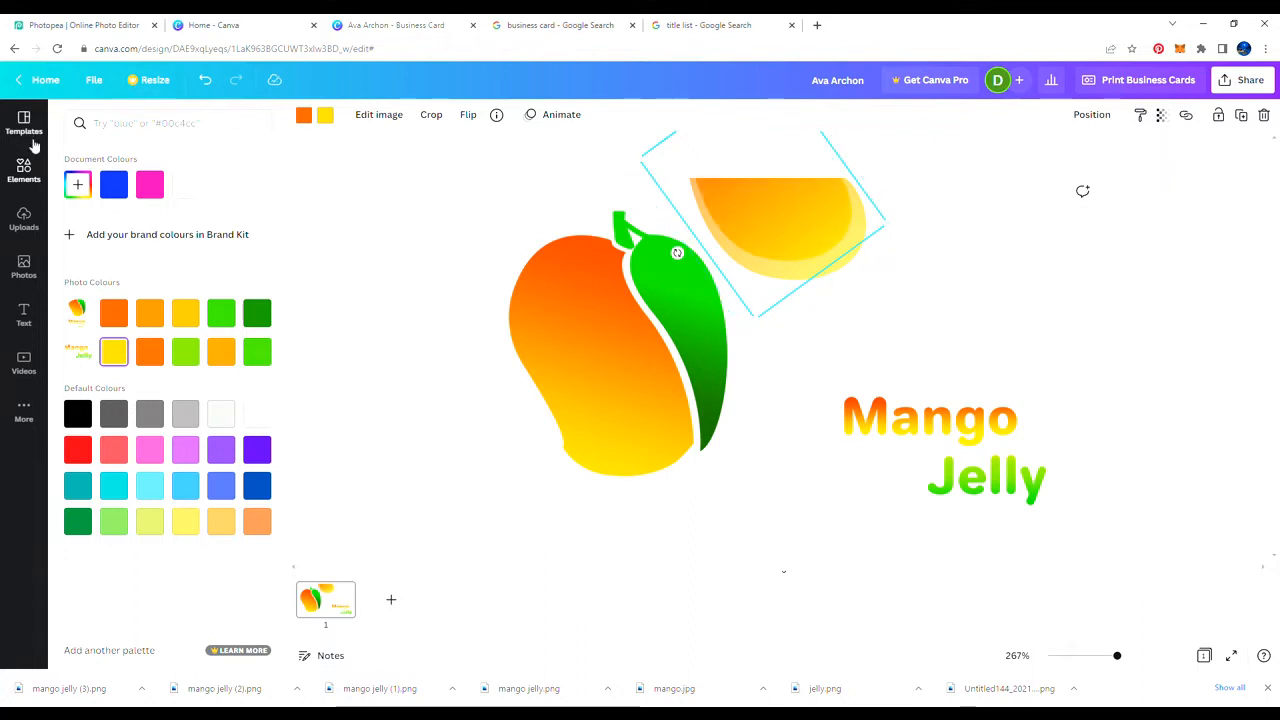
Step: Add a gradient drip element, rotate it upright, flip it horizontally, and place it above Jelly
click(34, 180)
click(237, 124)
click(112, 187)
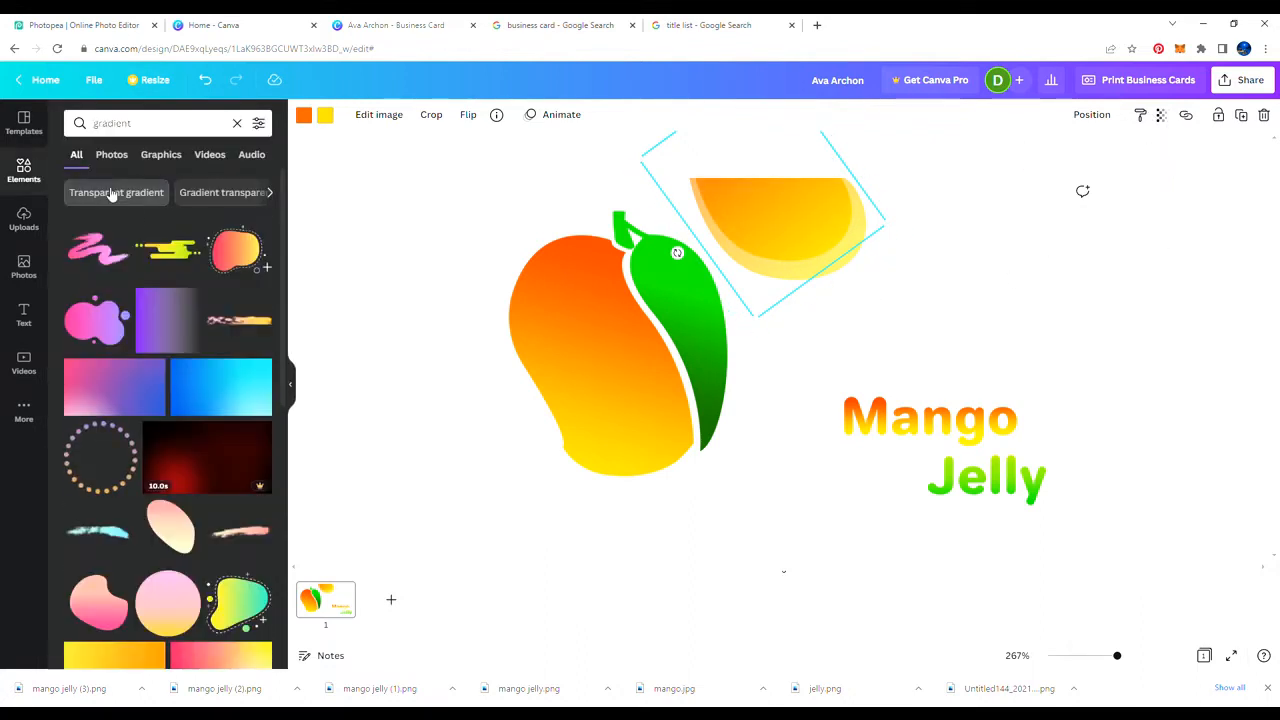
click(168, 248)
drag(777, 343, 921, 275)
drag(921, 330, 1017, 270)
drag(943, 283, 1017, 256)
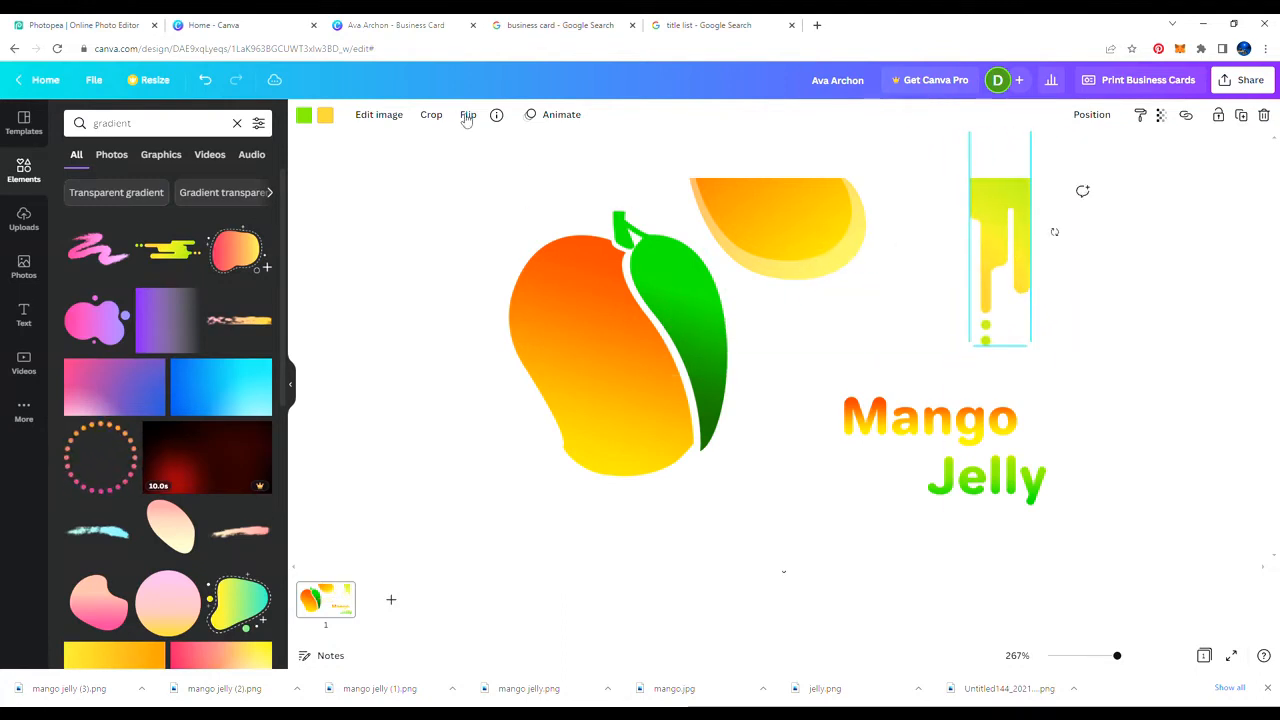
click(510, 149)
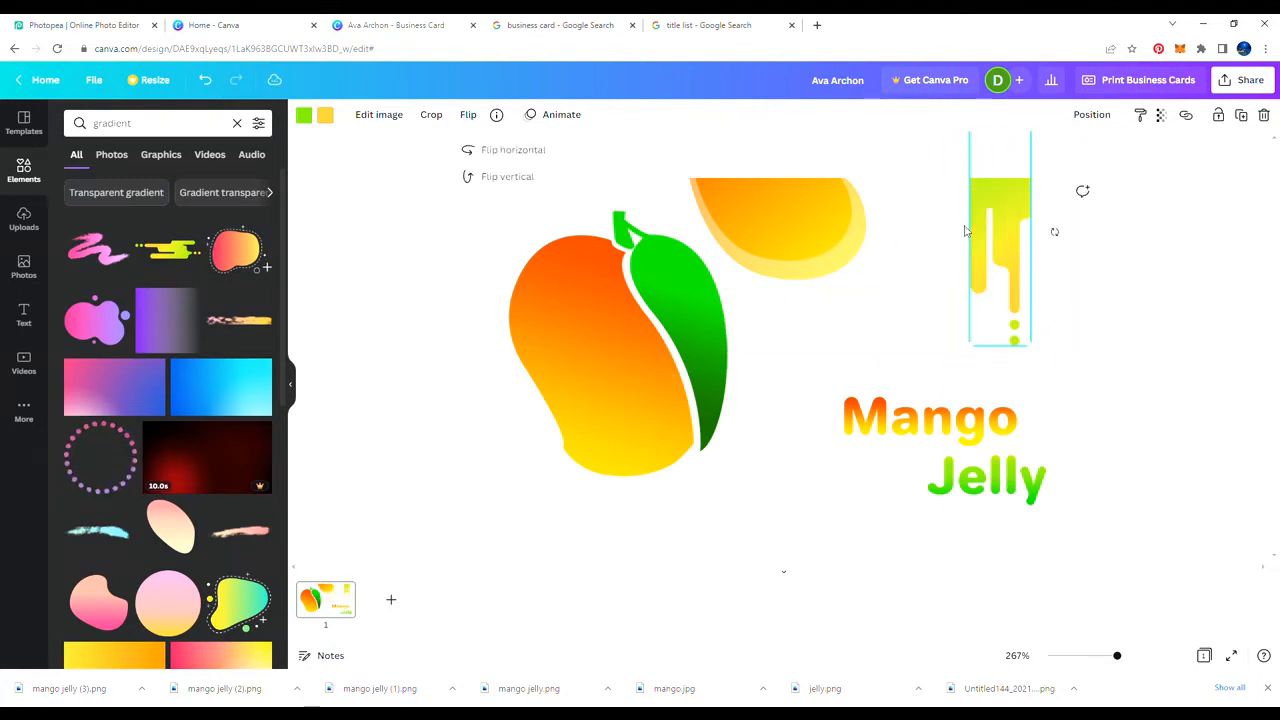
drag(995, 225, 1048, 248)
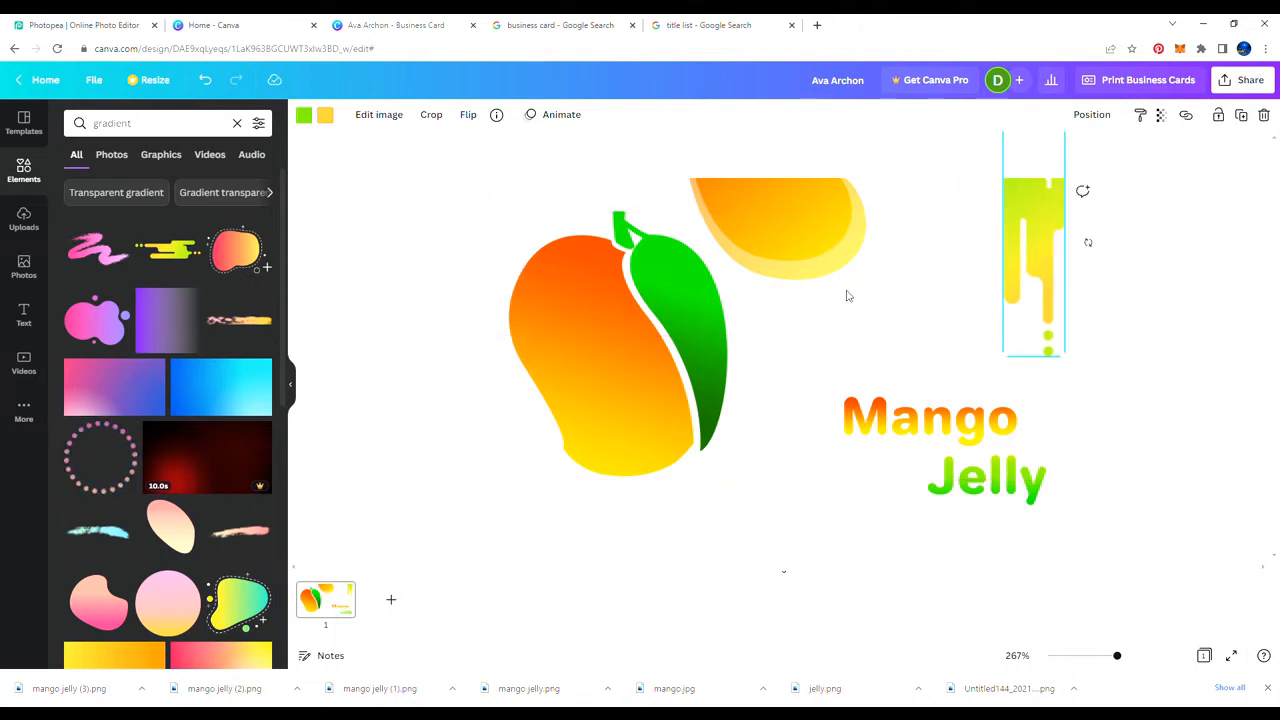
Step: Recolour the drip orange and yellow and enlarge it
click(325, 118)
click(185, 184)
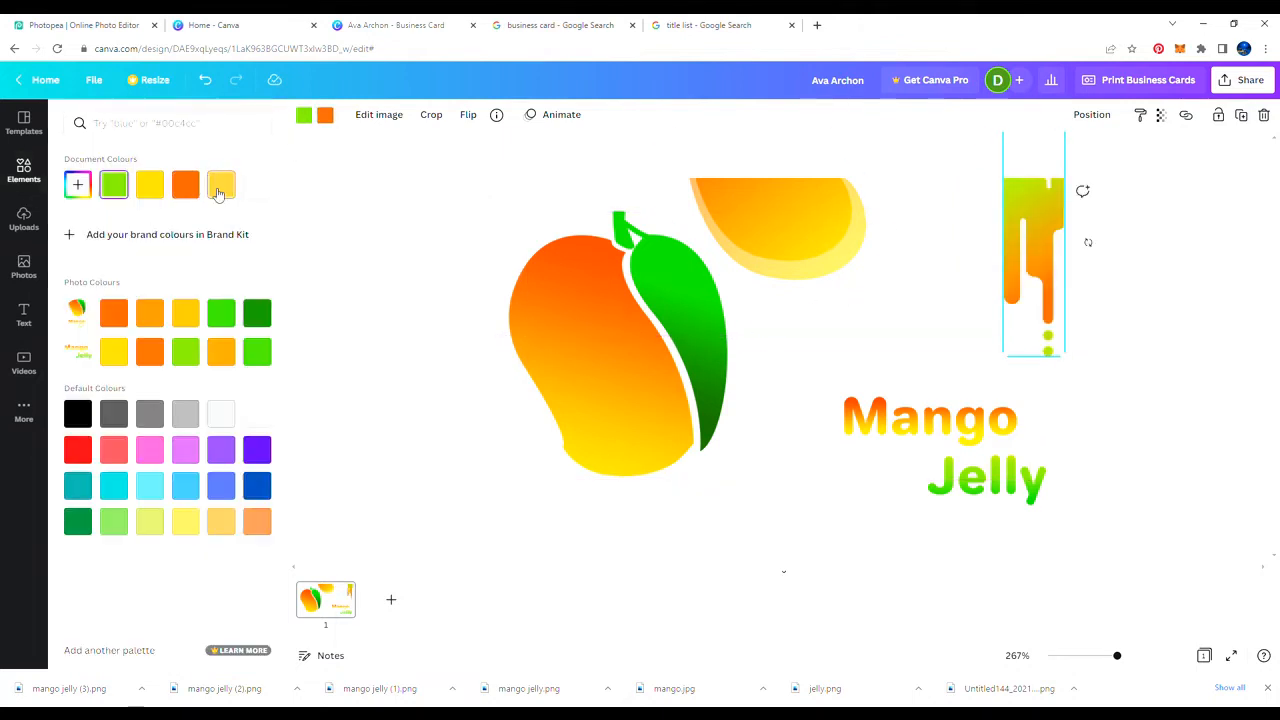
click(149, 184)
drag(1003, 355, 1033, 357)
Step: Enlarge the two mango-slice shapes together, then add a blank second page
click(826, 235)
shift+click(838, 274)
drag(908, 348, 956, 377)
drag(818, 290, 824, 289)
drag(962, 382, 981, 400)
drag(851, 273, 848, 269)
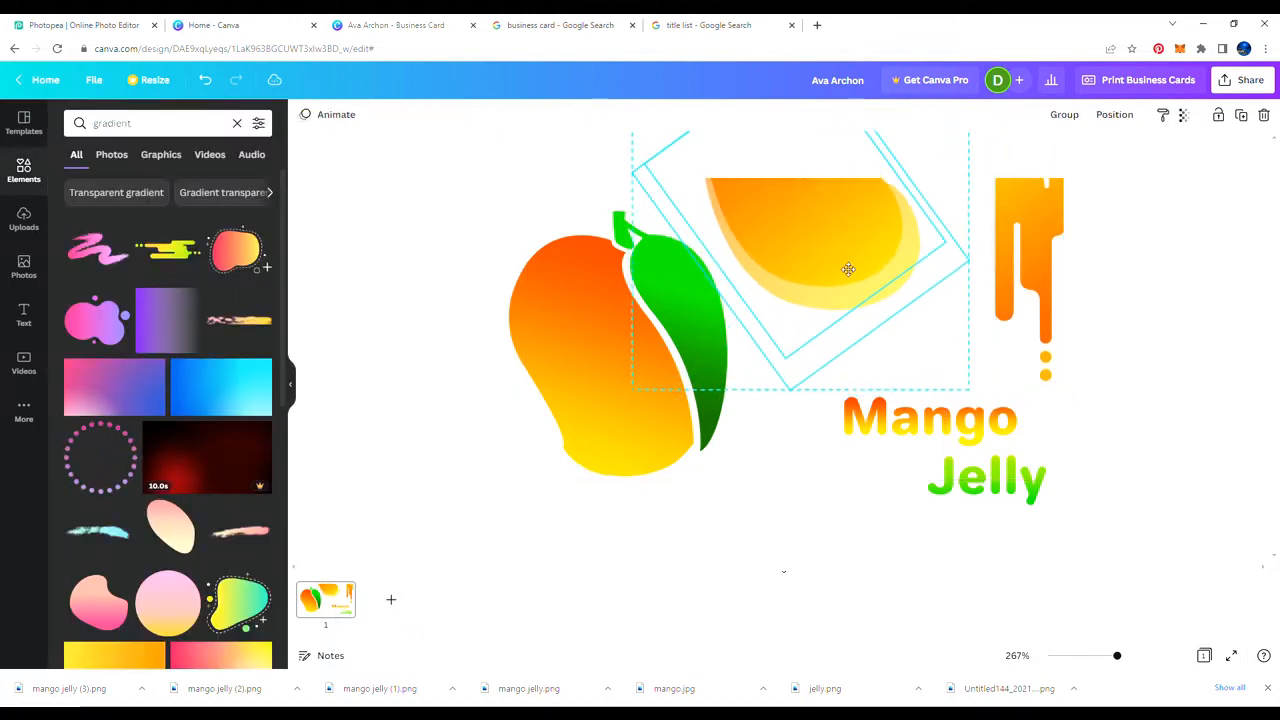
click(1150, 293)
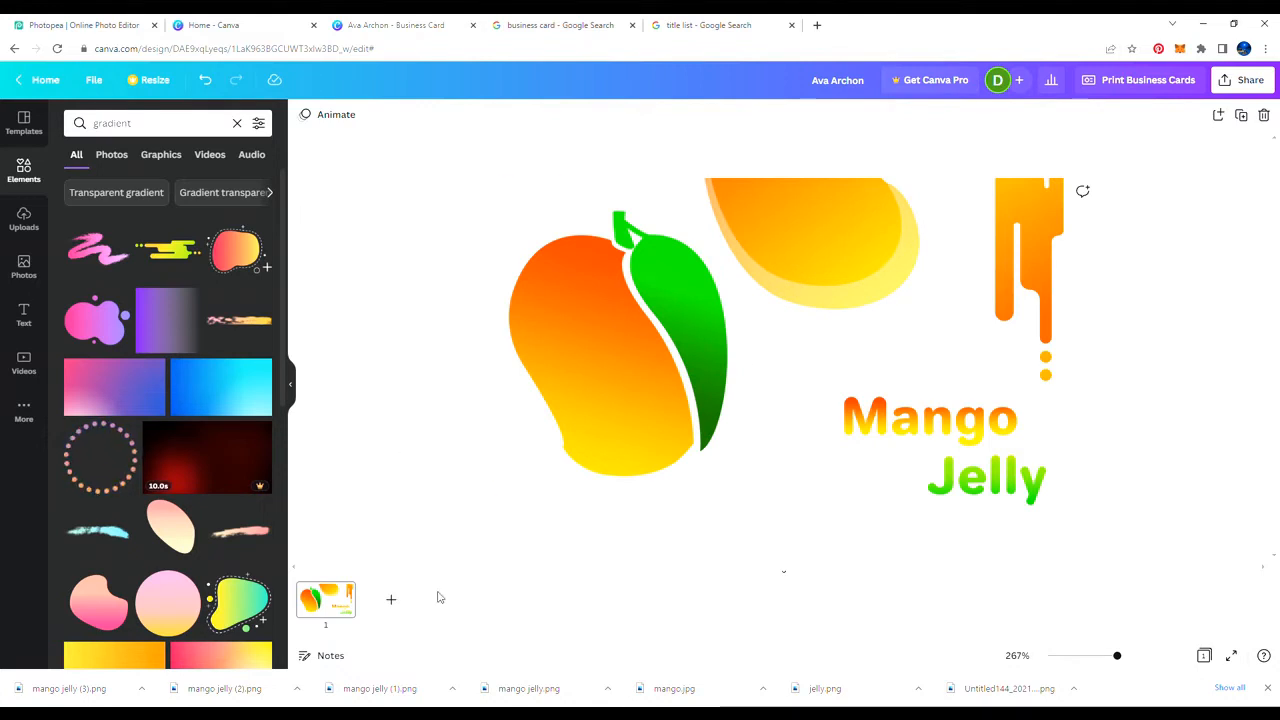
click(391, 599)
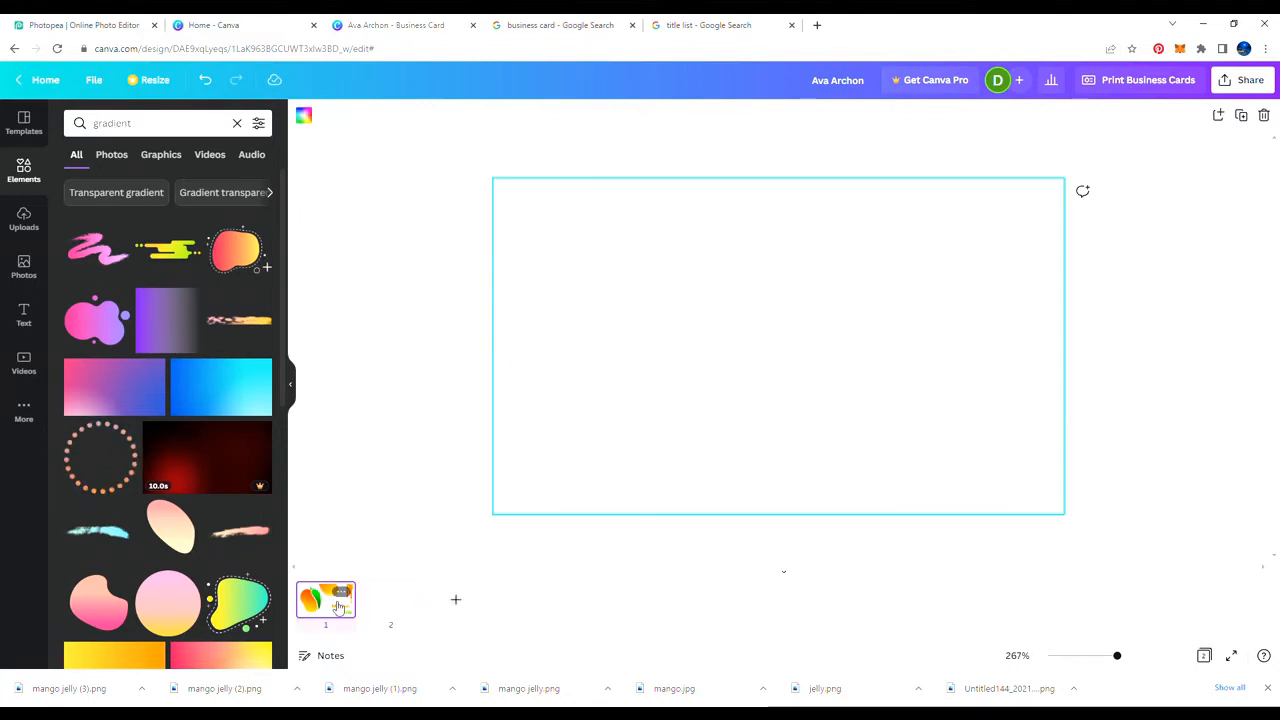
Step: Add the Mango Jelly logo from Uploads to the back page, moved left and enlarged
click(338, 604)
click(584, 406)
click(389, 603)
click(237, 123)
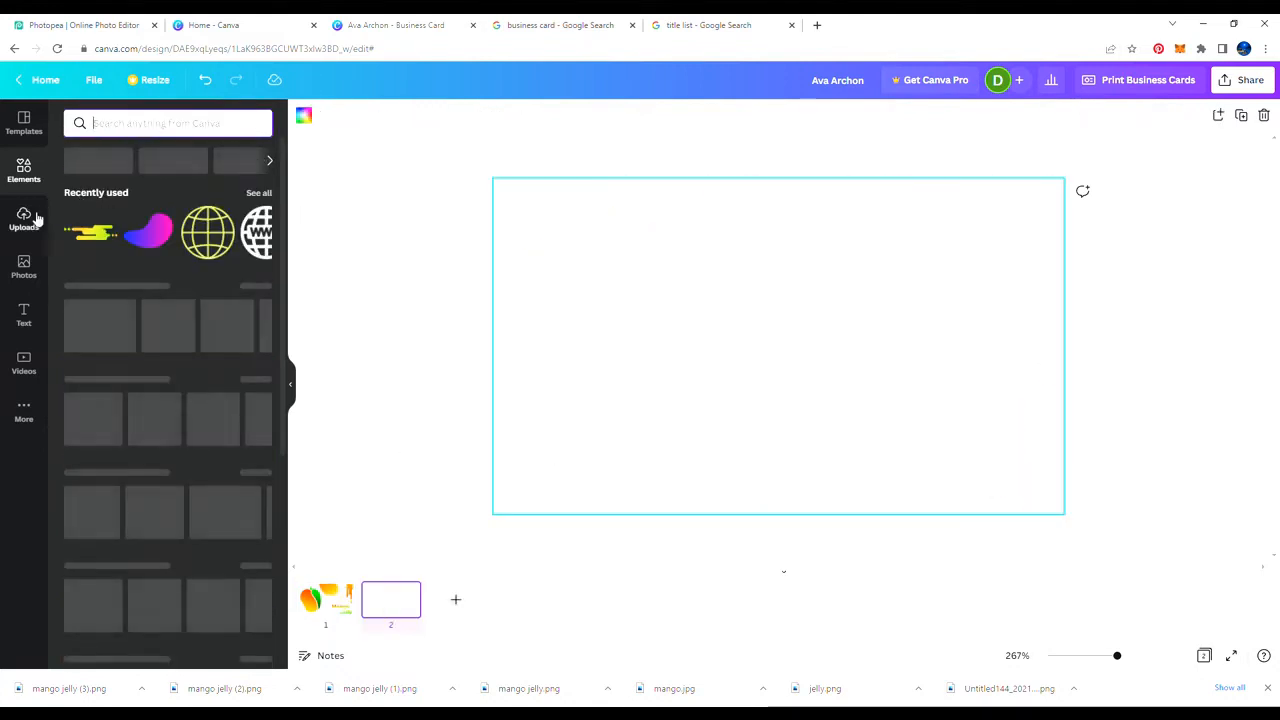
click(36, 219)
click(140, 250)
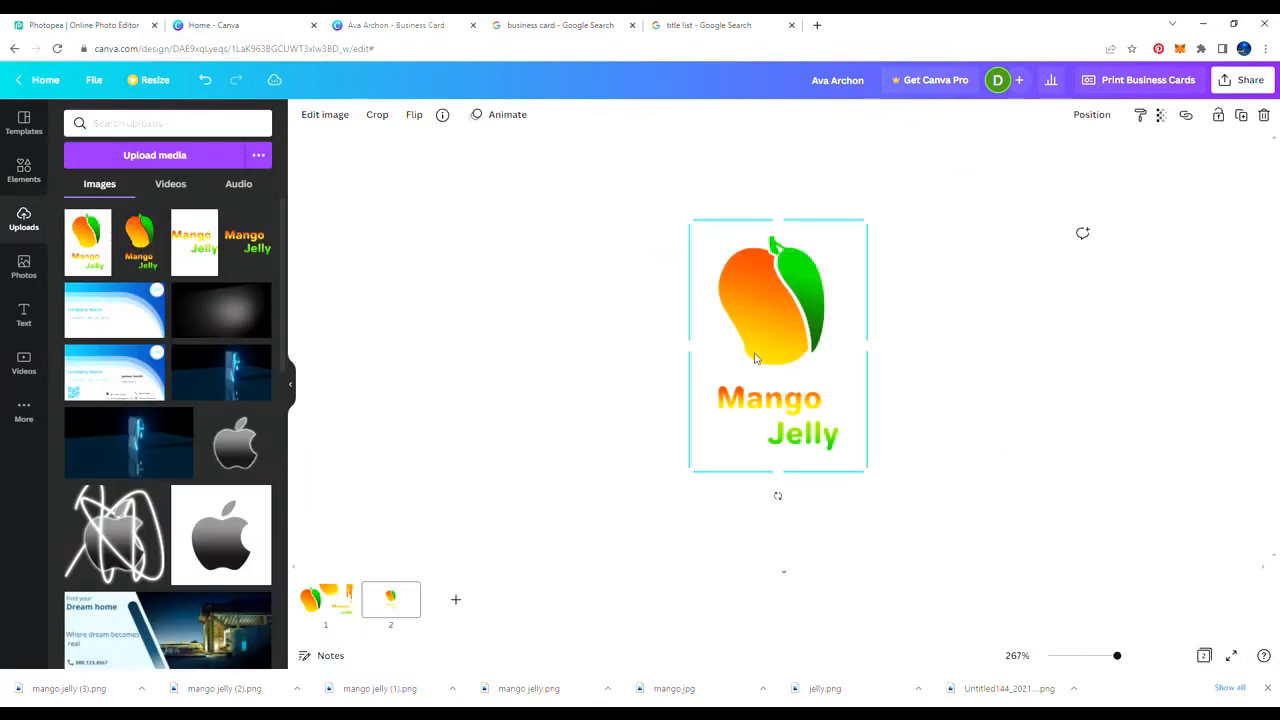
drag(757, 362, 558, 318)
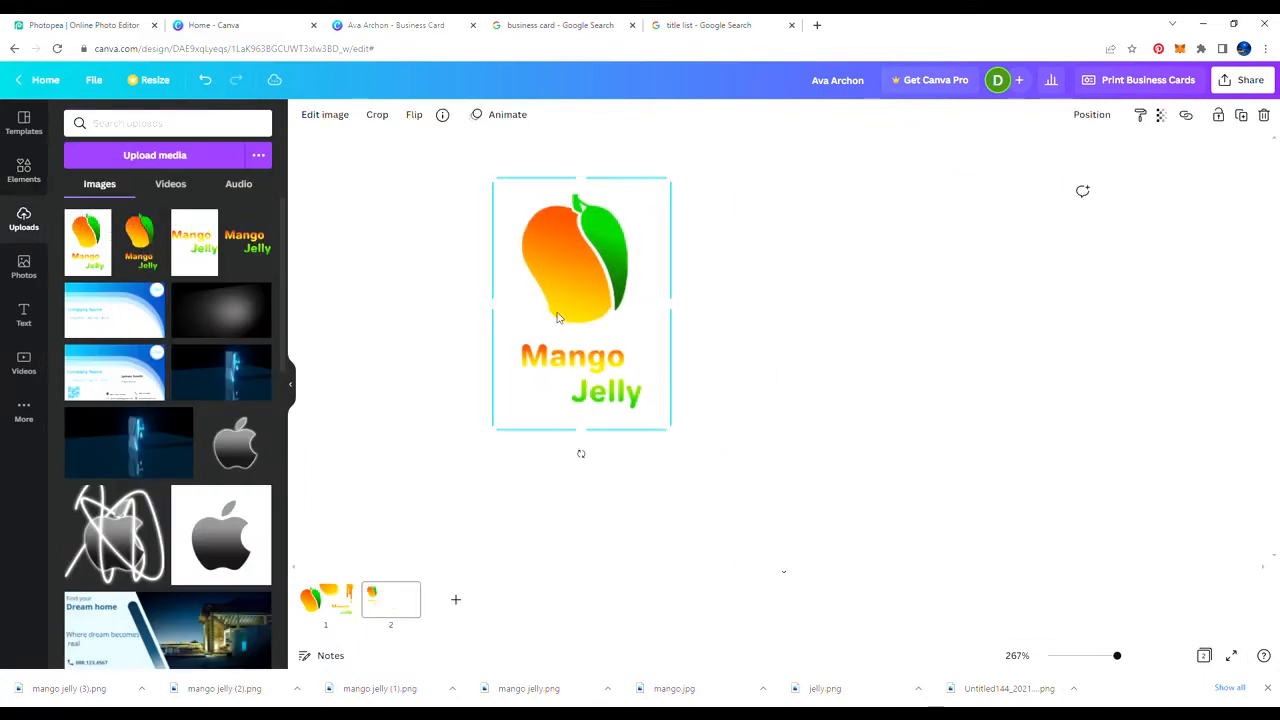
drag(676, 432, 697, 467)
click(423, 394)
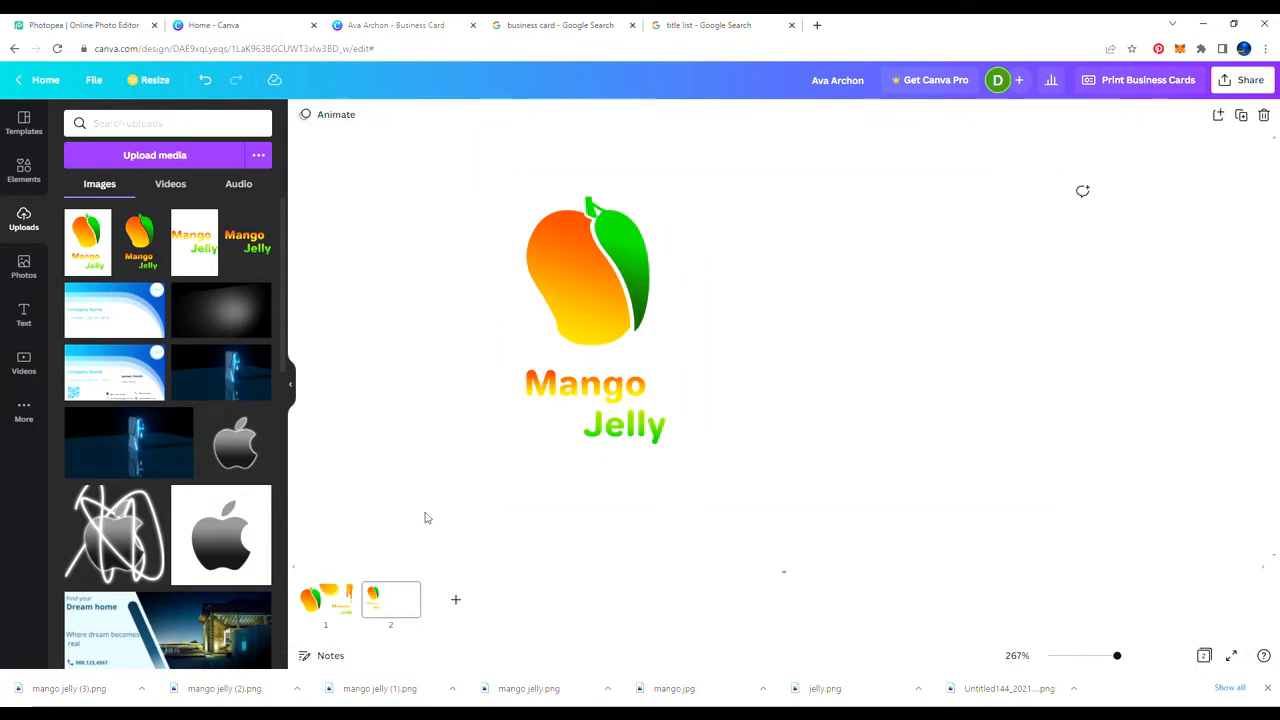
Step: Copy the mango-slice and drip shapes from the front page and paste them onto the back
click(338, 597)
click(903, 291)
shift+click(1044, 268)
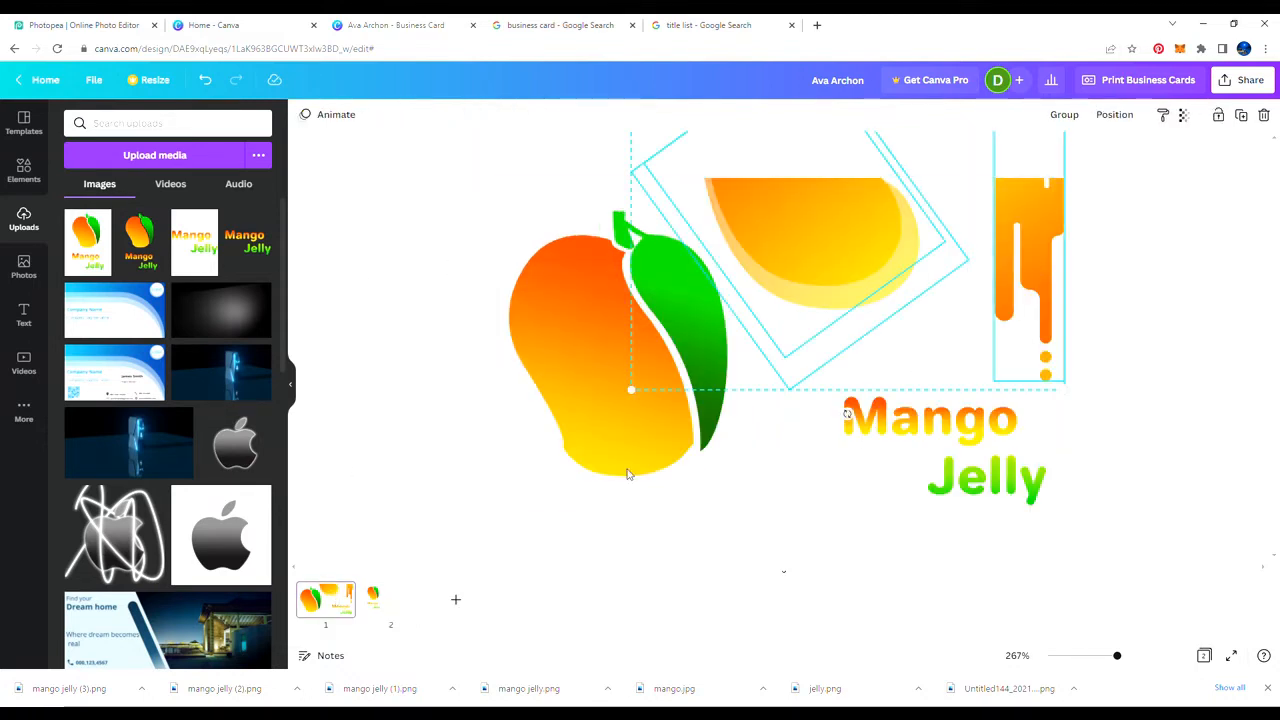
key(ctrl+c)
click(390, 598)
key(ctrl+v)
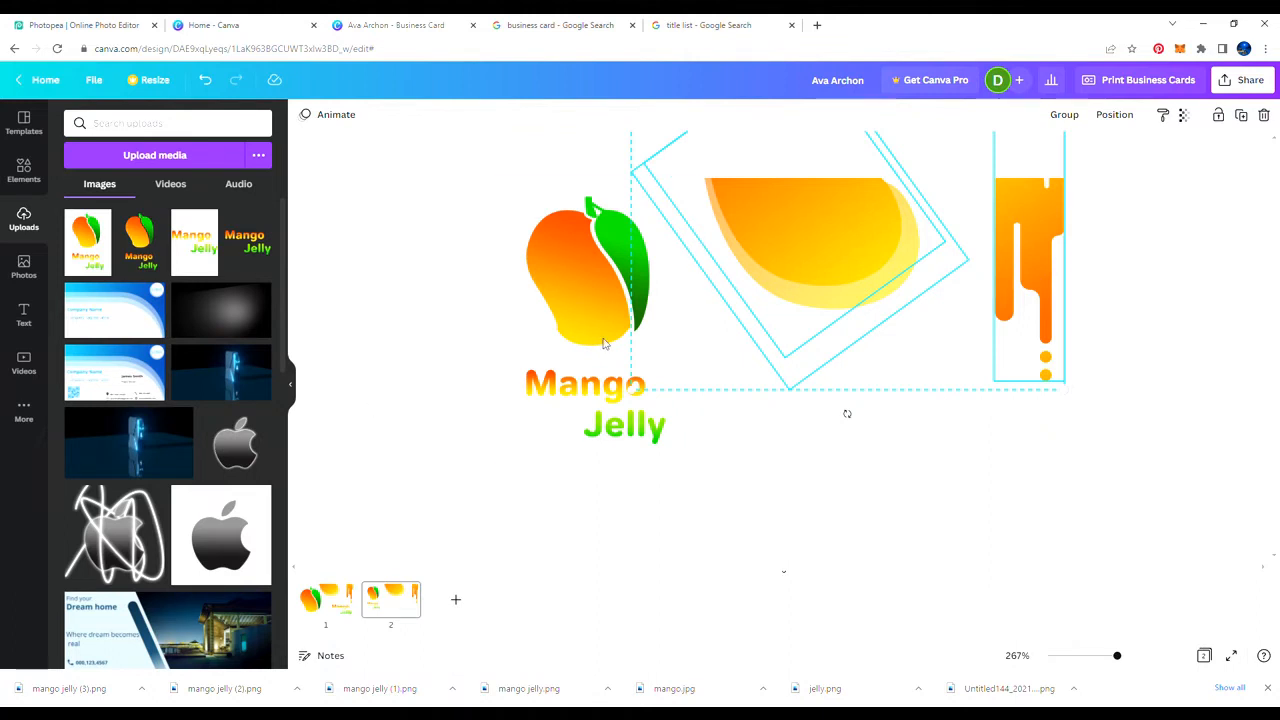
Step: Move the pasted mango slices to the right, up against the drip
click(1113, 192)
click(843, 280)
drag(780, 242, 780, 245)
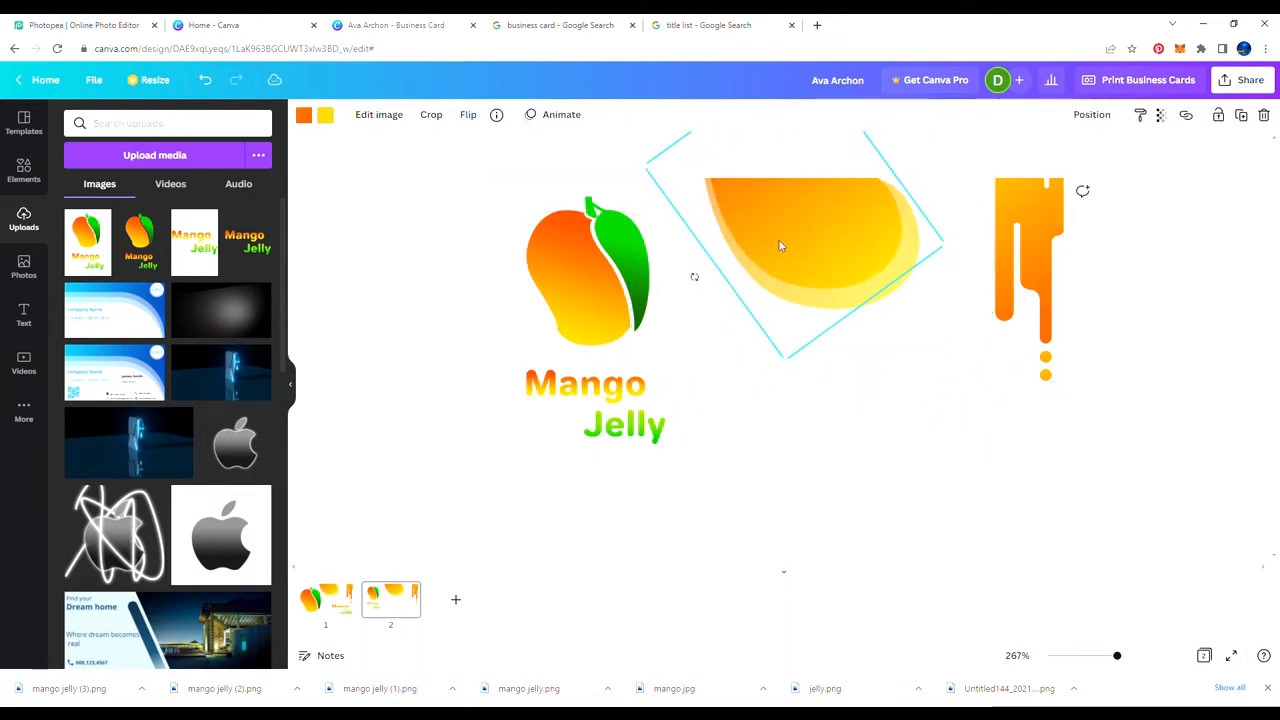
shift+click(884, 301)
drag(884, 304, 918, 236)
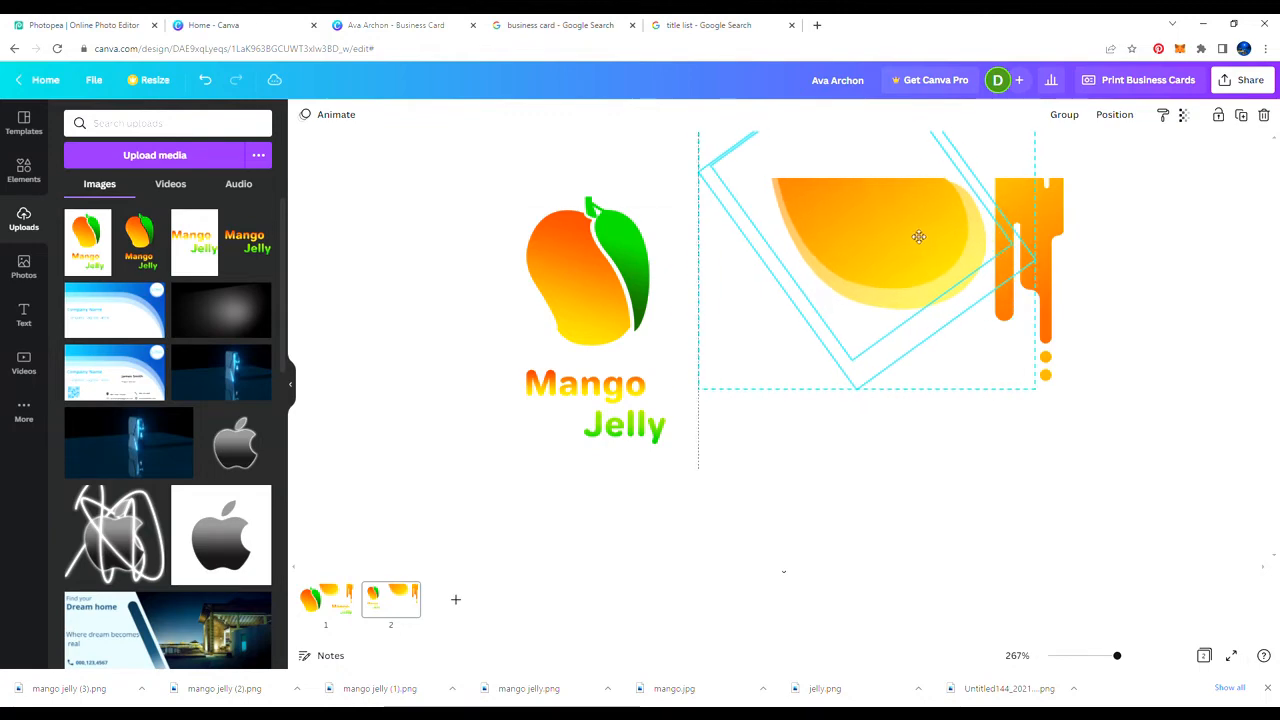
click(364, 310)
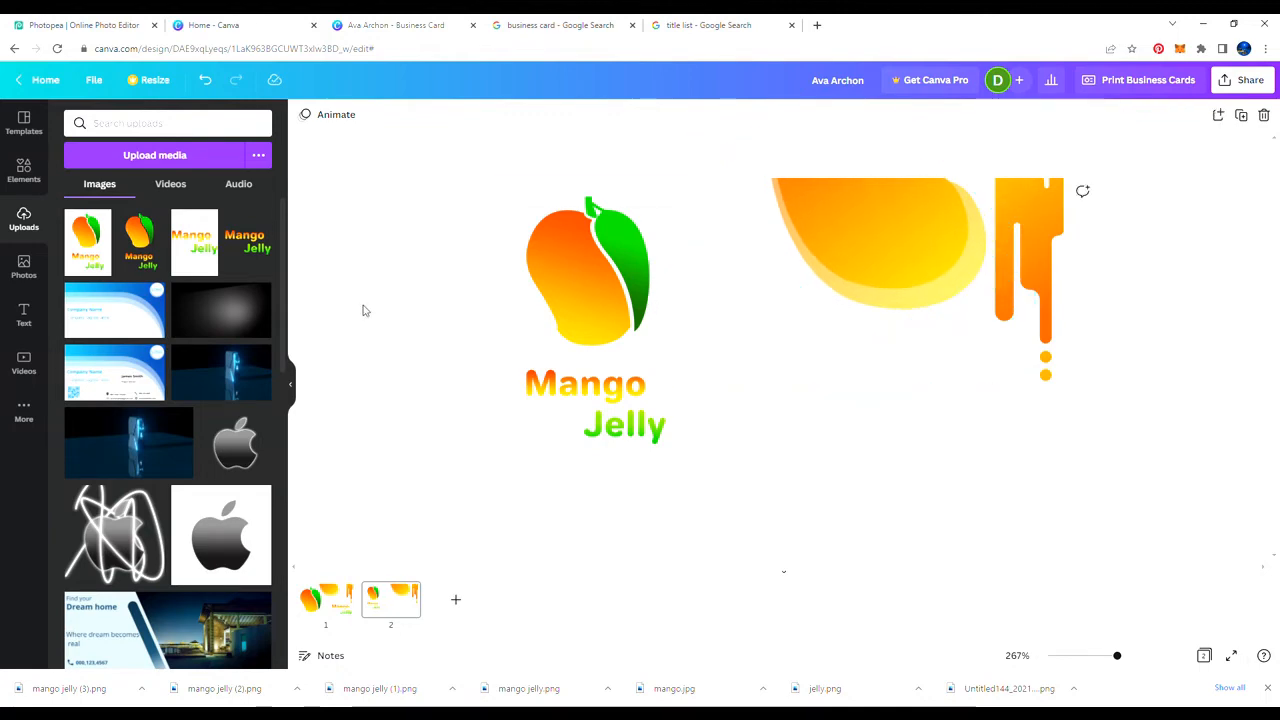
Step: Add the gradient blob, rotated about 70°, into the back page's bottom-left corner
click(24, 170)
click(89, 232)
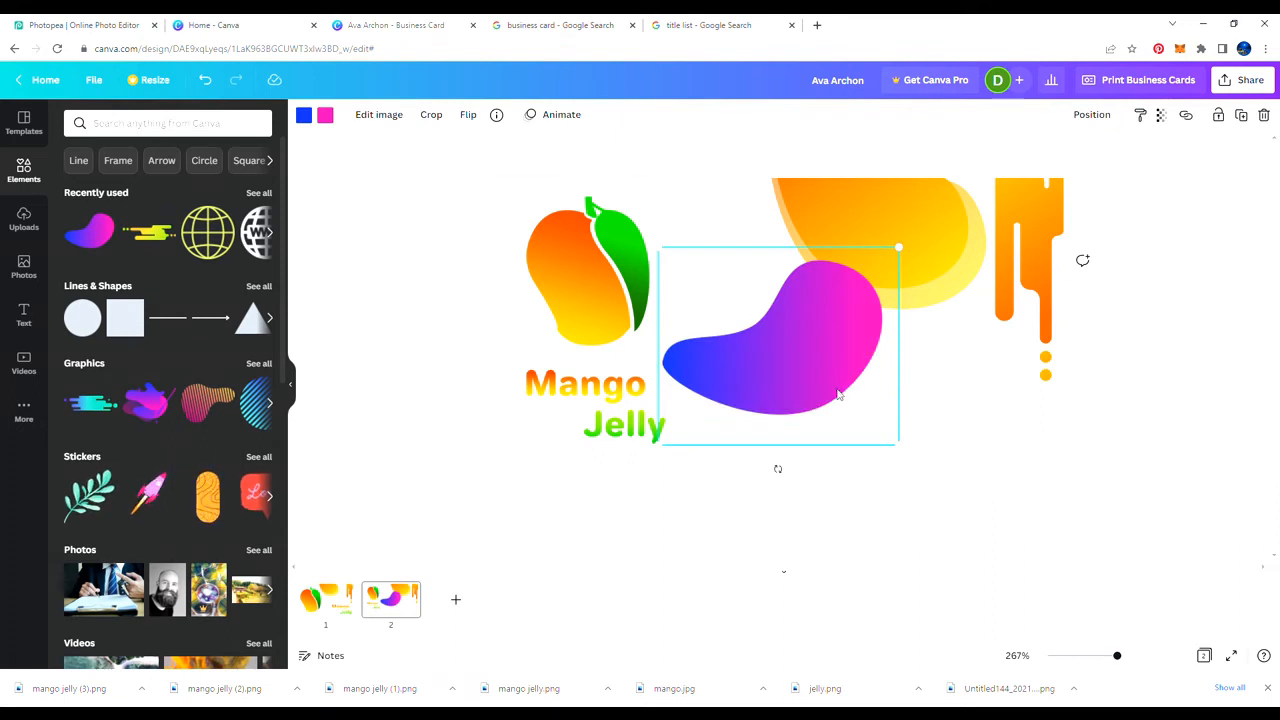
drag(839, 395, 667, 477)
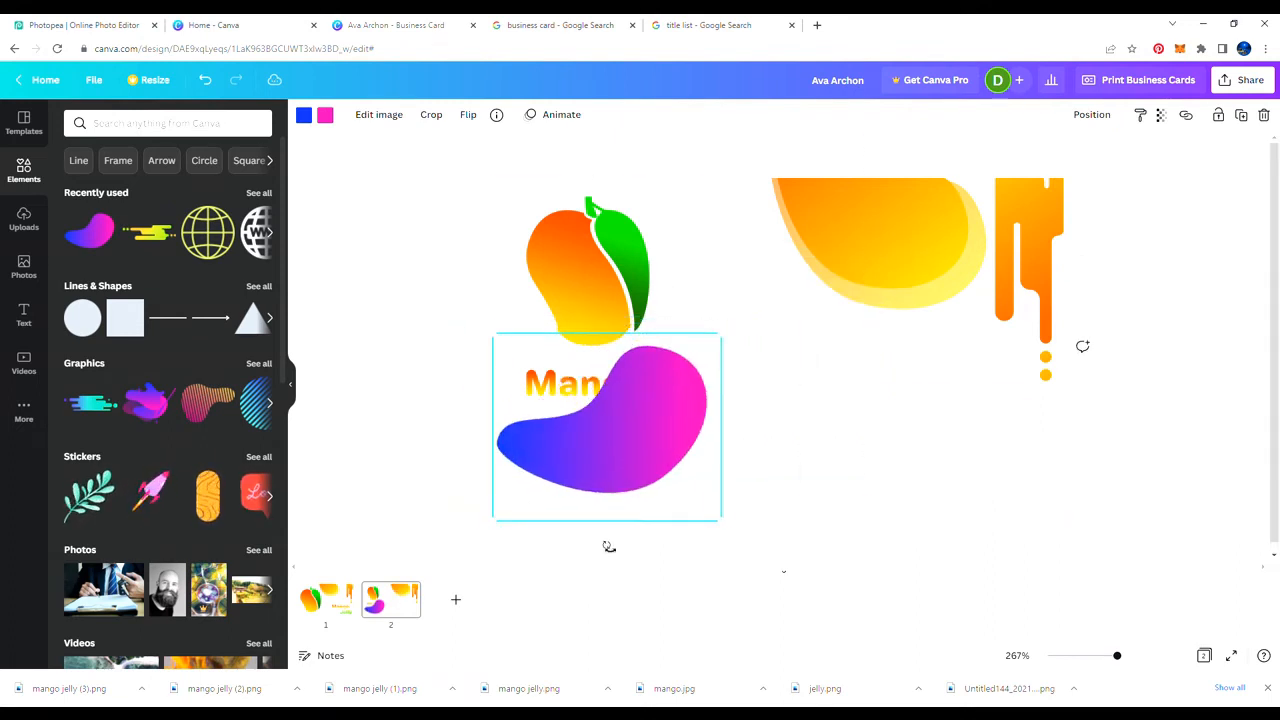
drag(609, 546, 445, 489)
drag(633, 441, 556, 493)
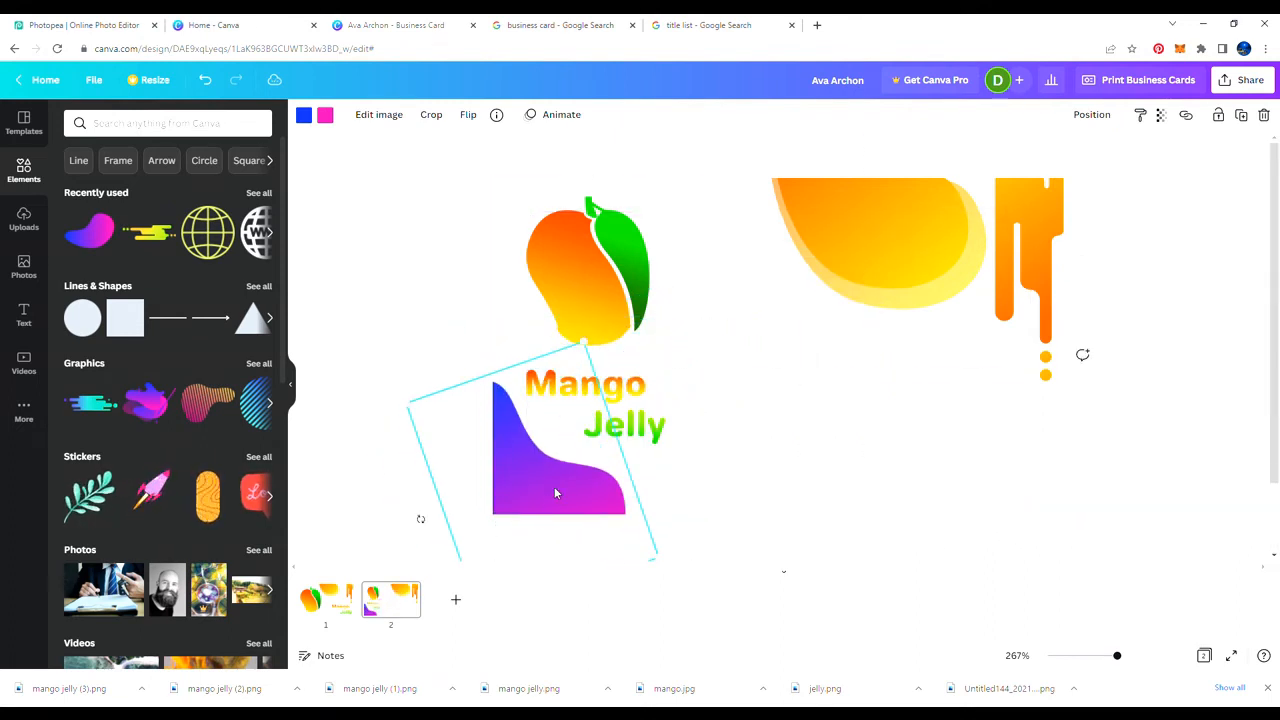
Step: Colour the blob orange and yellow, make it slightly transparent, and move a copy toward the right
click(304, 115)
click(113, 313)
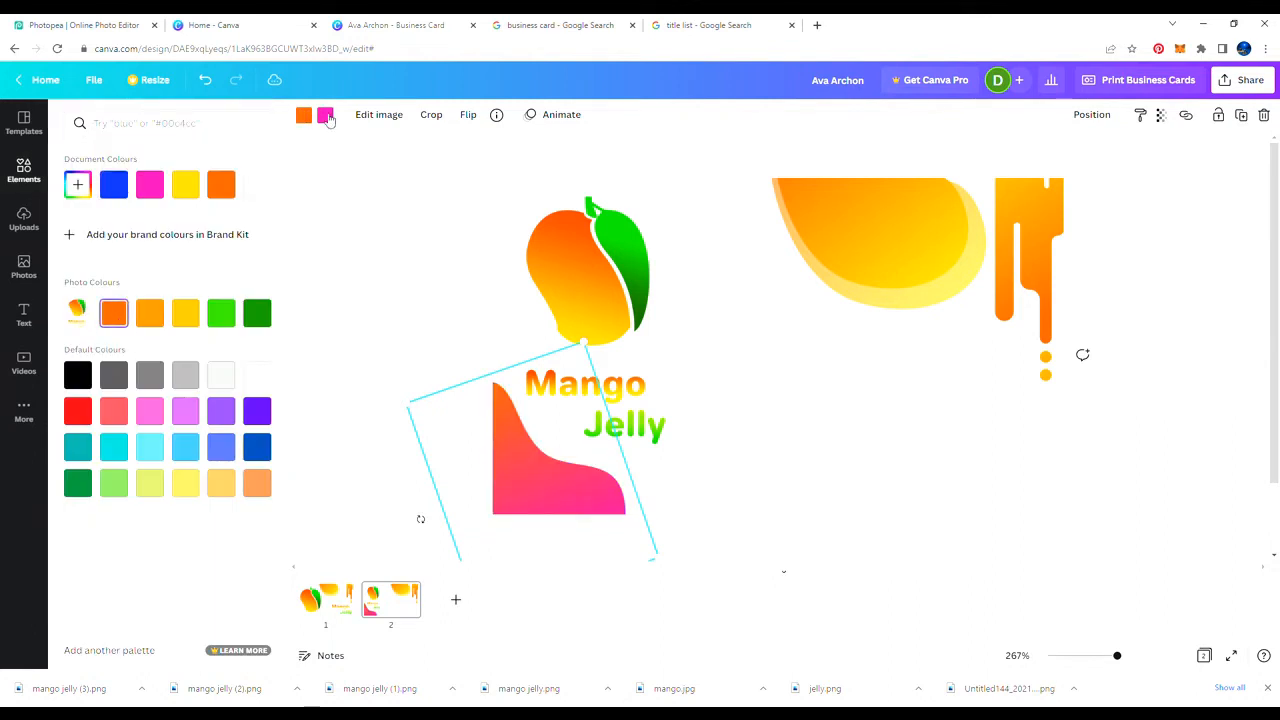
click(327, 116)
click(186, 186)
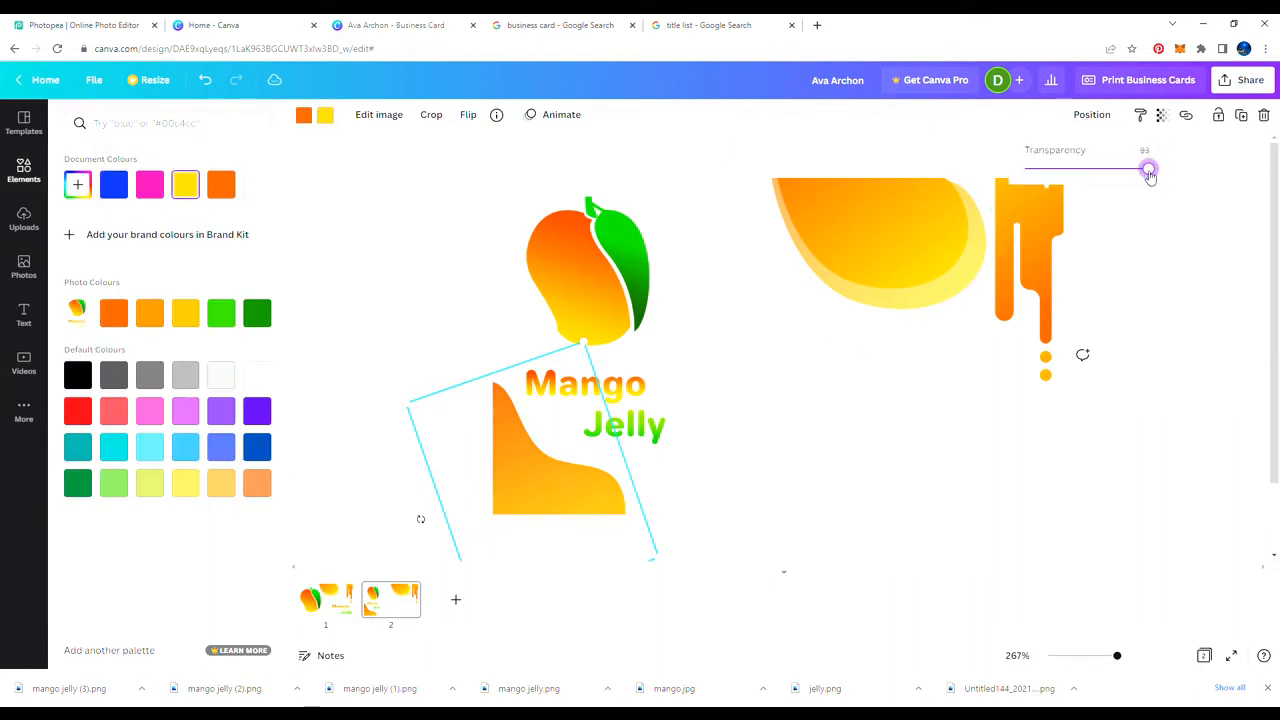
mouse_move(1150, 175)
mouse_down()
mouse_move(1106, 166)
mouse_move(1153, 176)
mouse_up()
click(1163, 267)
drag(475, 418, 843, 430)
Step: Flip the blob copy horizontally, stand it upright in the bottom-right corner, and recolour it green
click(468, 116)
click(484, 152)
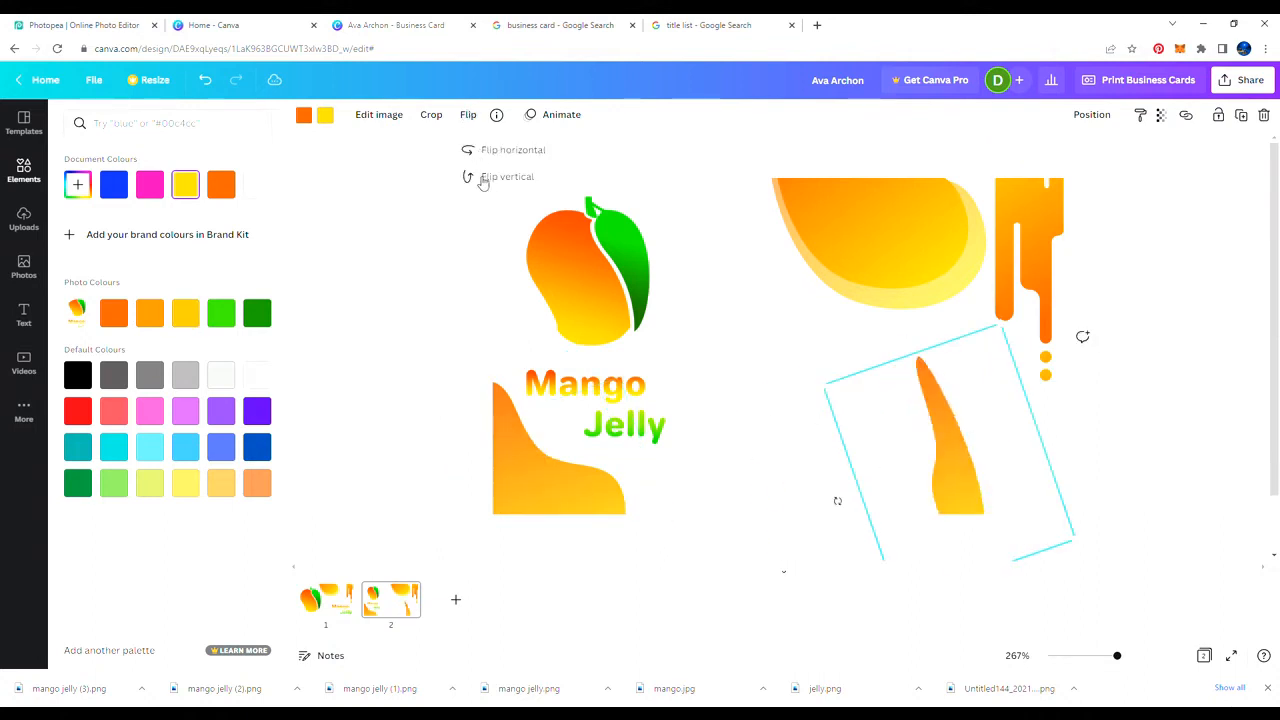
drag(839, 502, 854, 389)
drag(967, 433, 1031, 465)
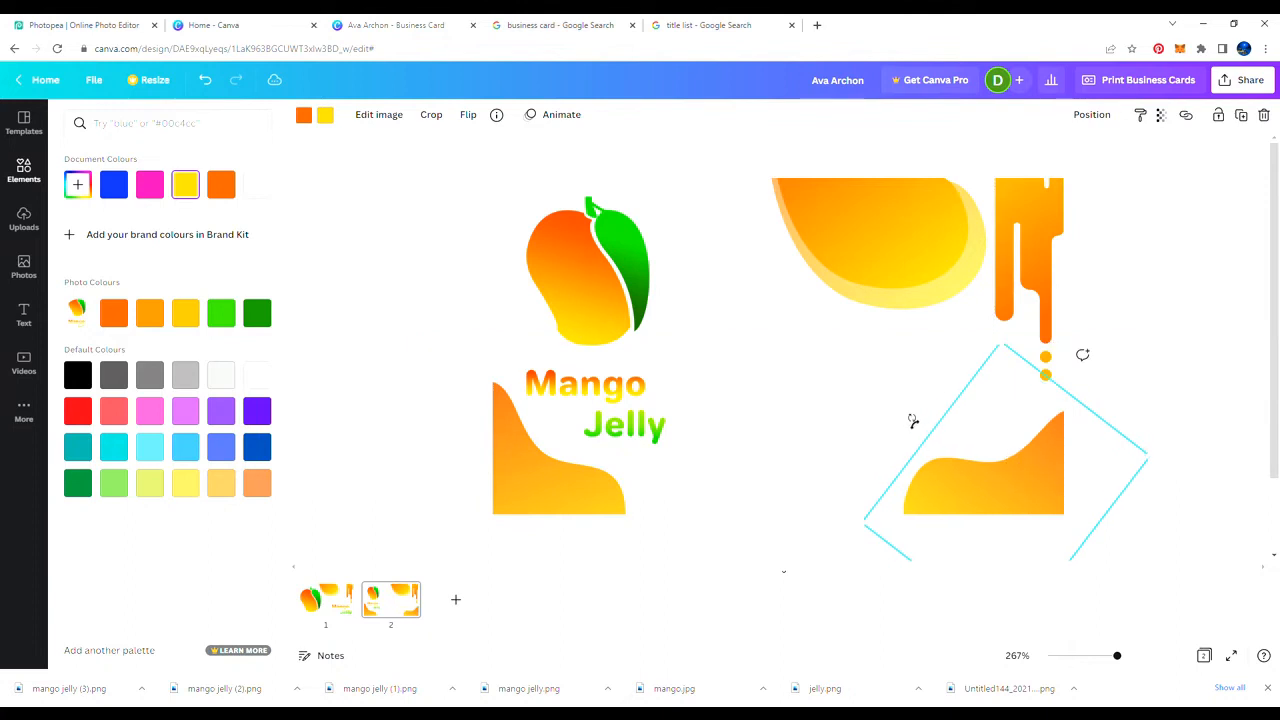
drag(915, 423, 891, 471)
mouse_move(977, 467)
mouse_down()
mouse_move(987, 446)
mouse_move(982, 461)
mouse_up()
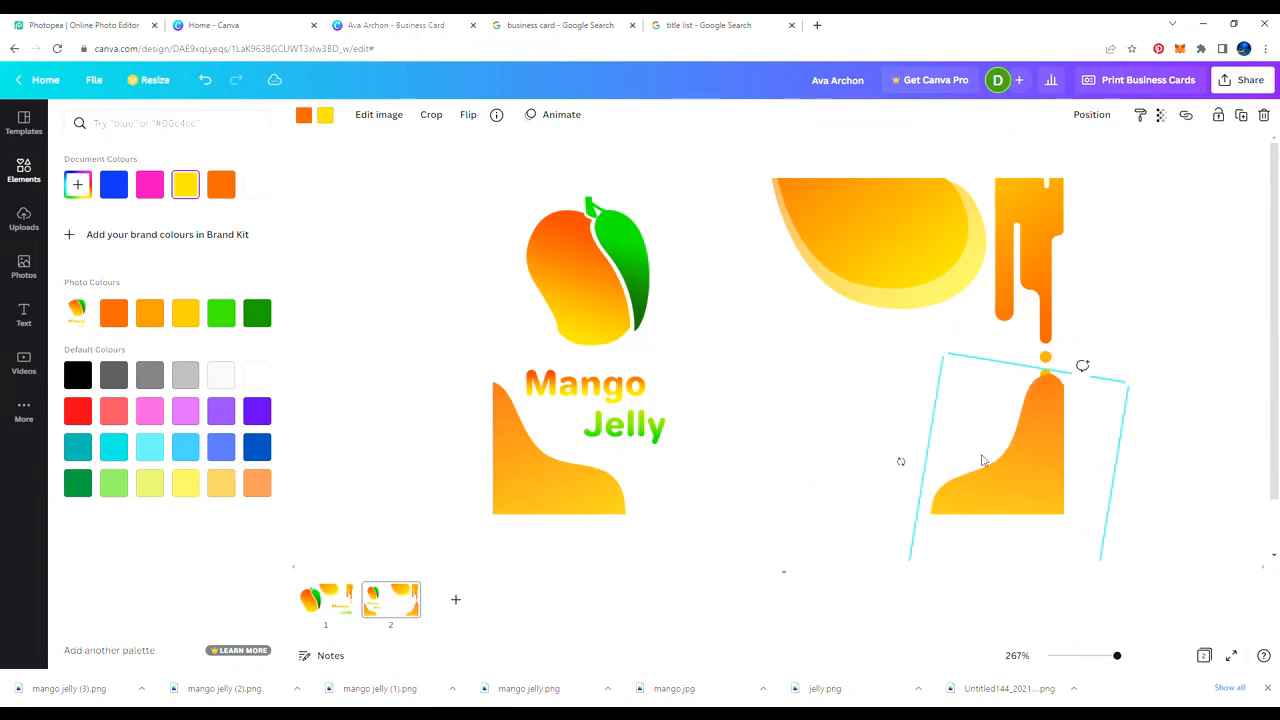
click(222, 312)
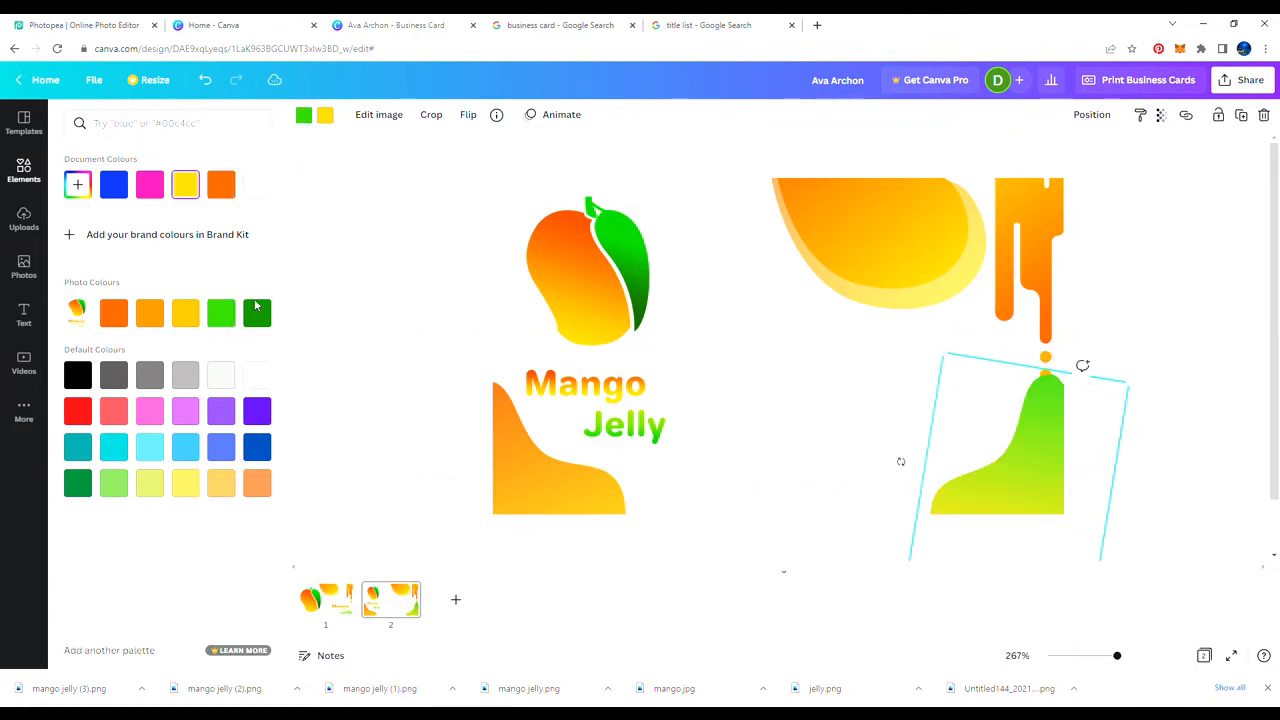
key(Escape)
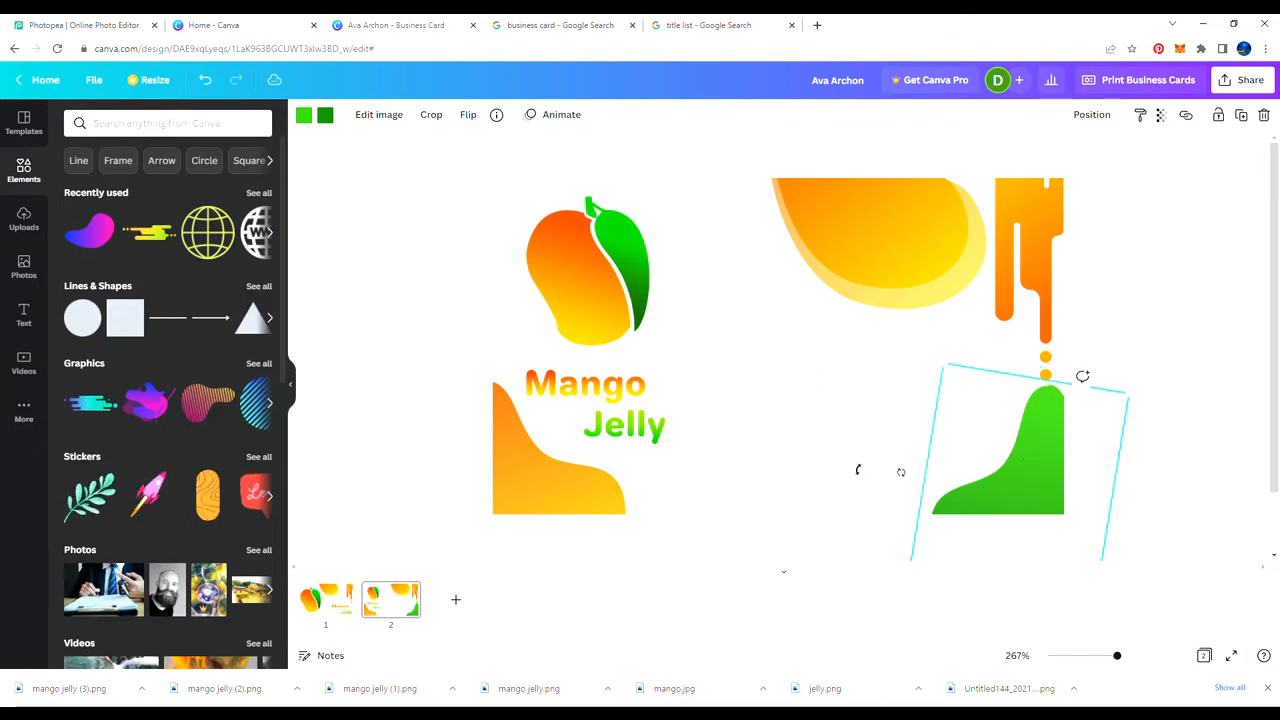
click(857, 466)
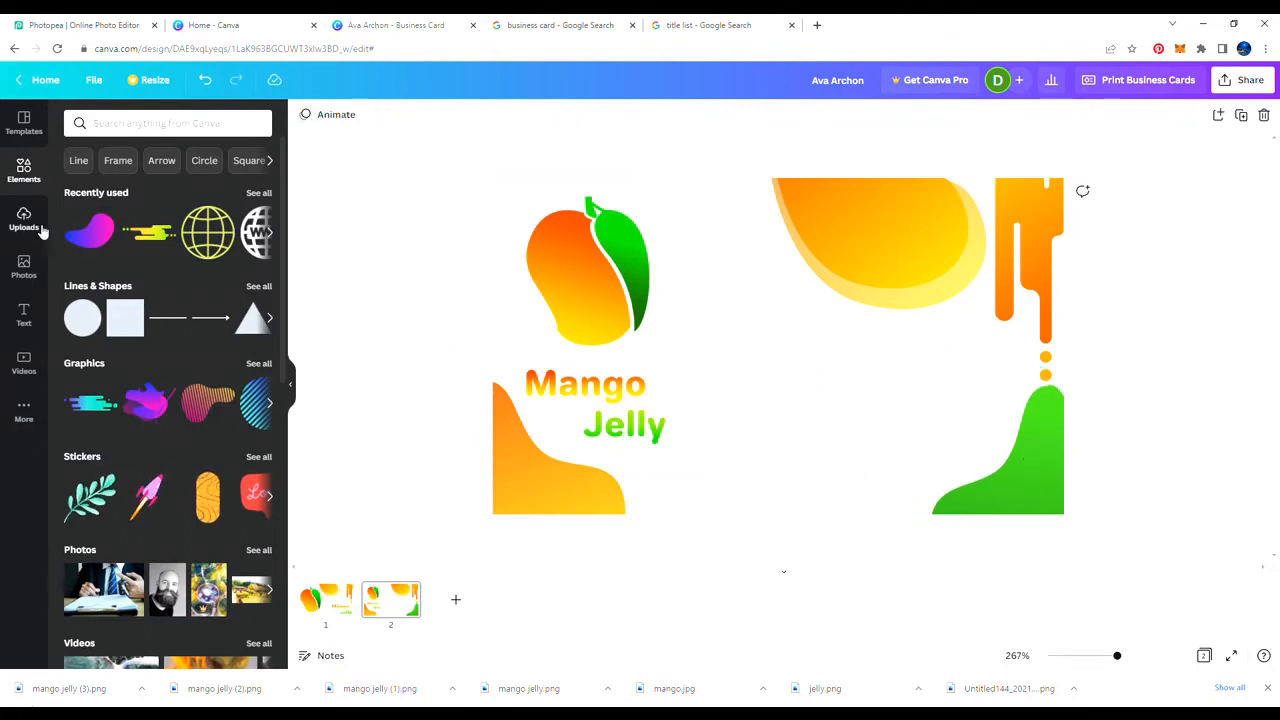
Step: Add a subheading with the person's name, enlarged and moved up beside the logo
click(24, 314)
click(136, 226)
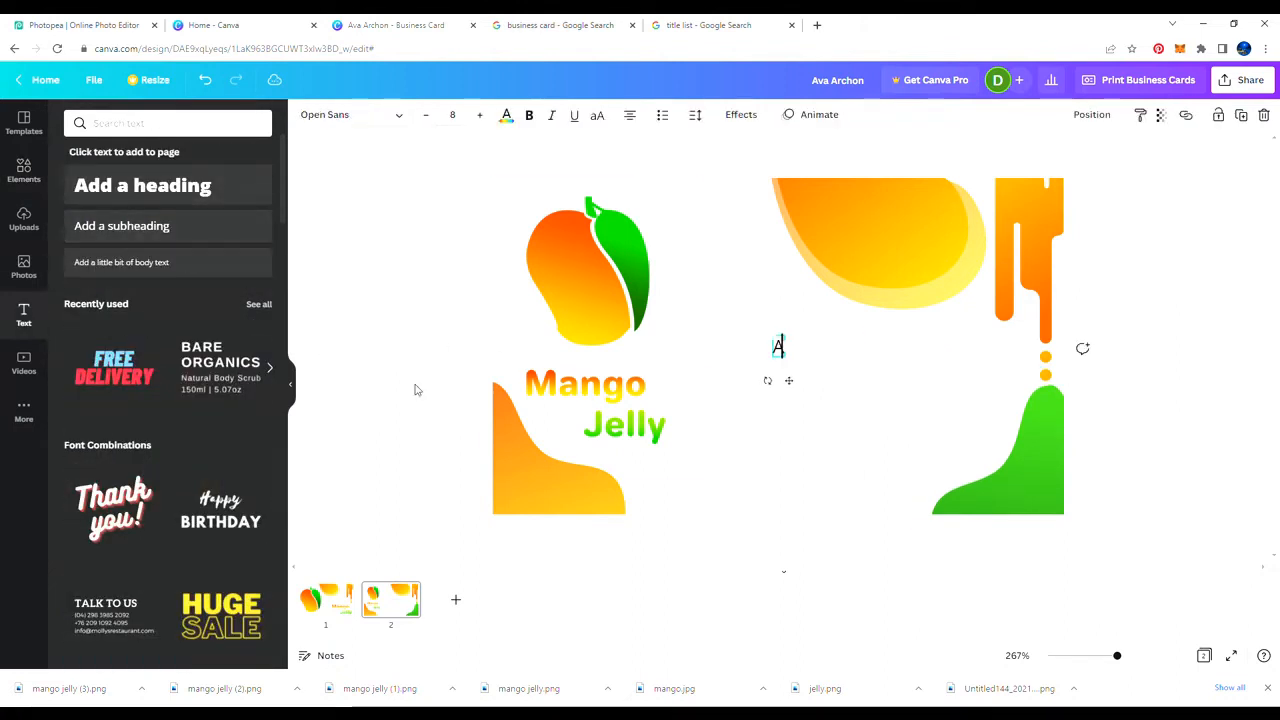
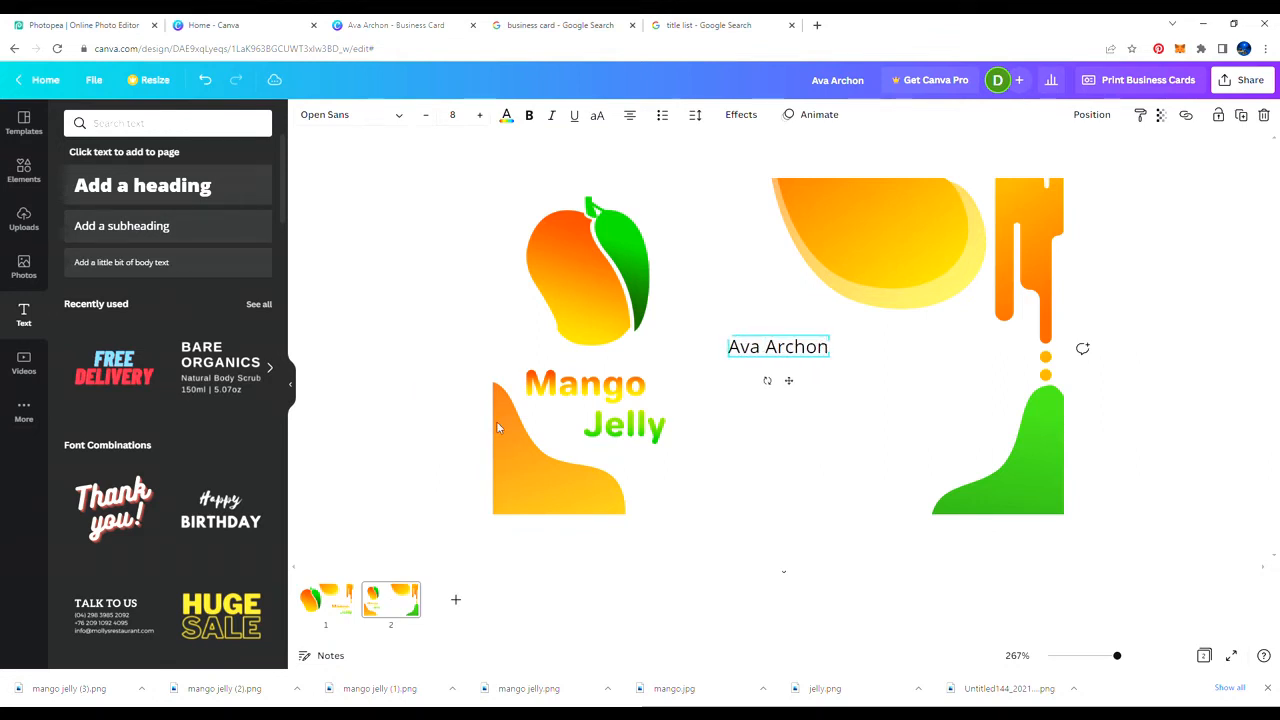
drag(727, 335, 681, 324)
drag(767, 381, 804, 348)
key(Escape)
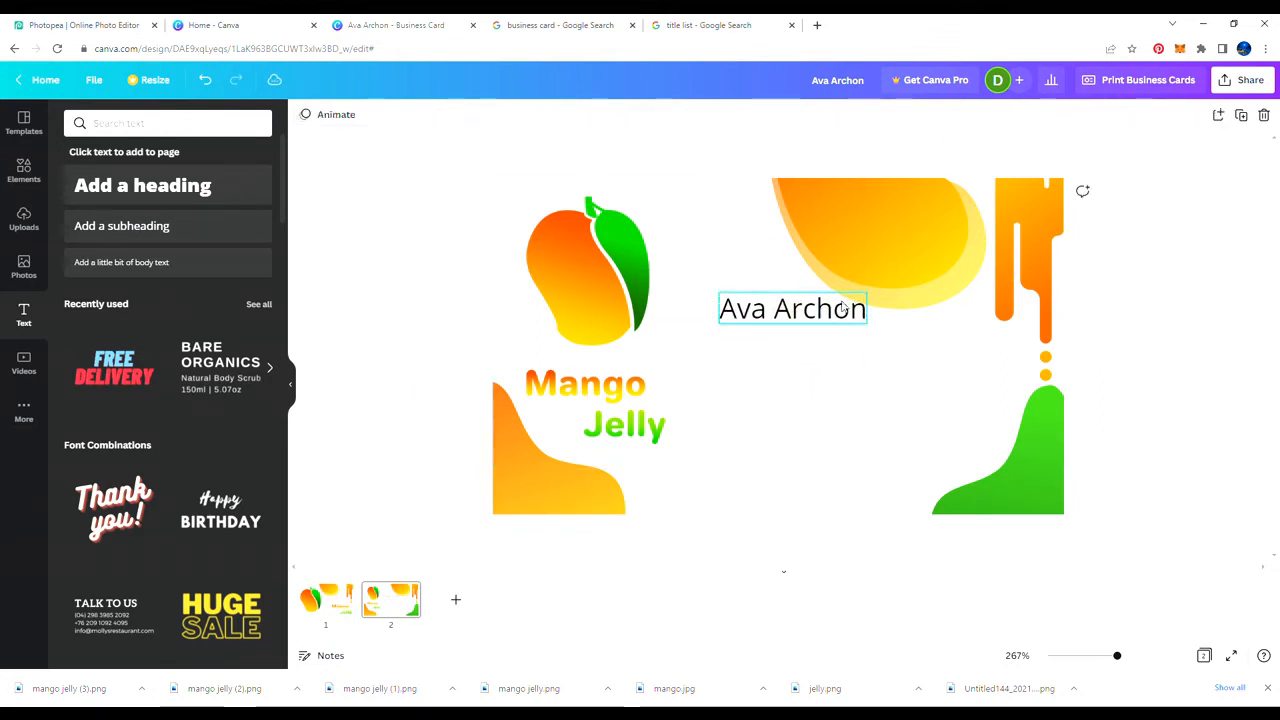
click(529, 115)
Step: Search the font list, then clear the search, keeping the name in bold Open Sans
click(350, 114)
scroll(179, 228, down, 12)
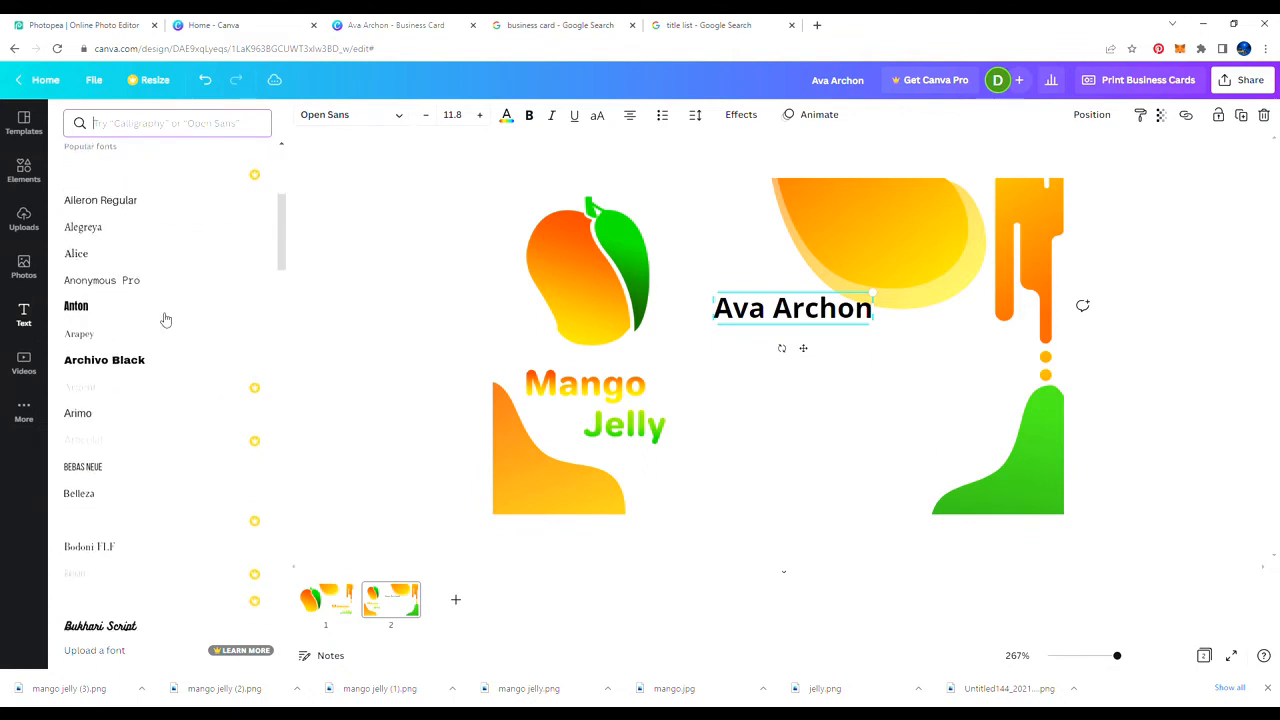
click(139, 123)
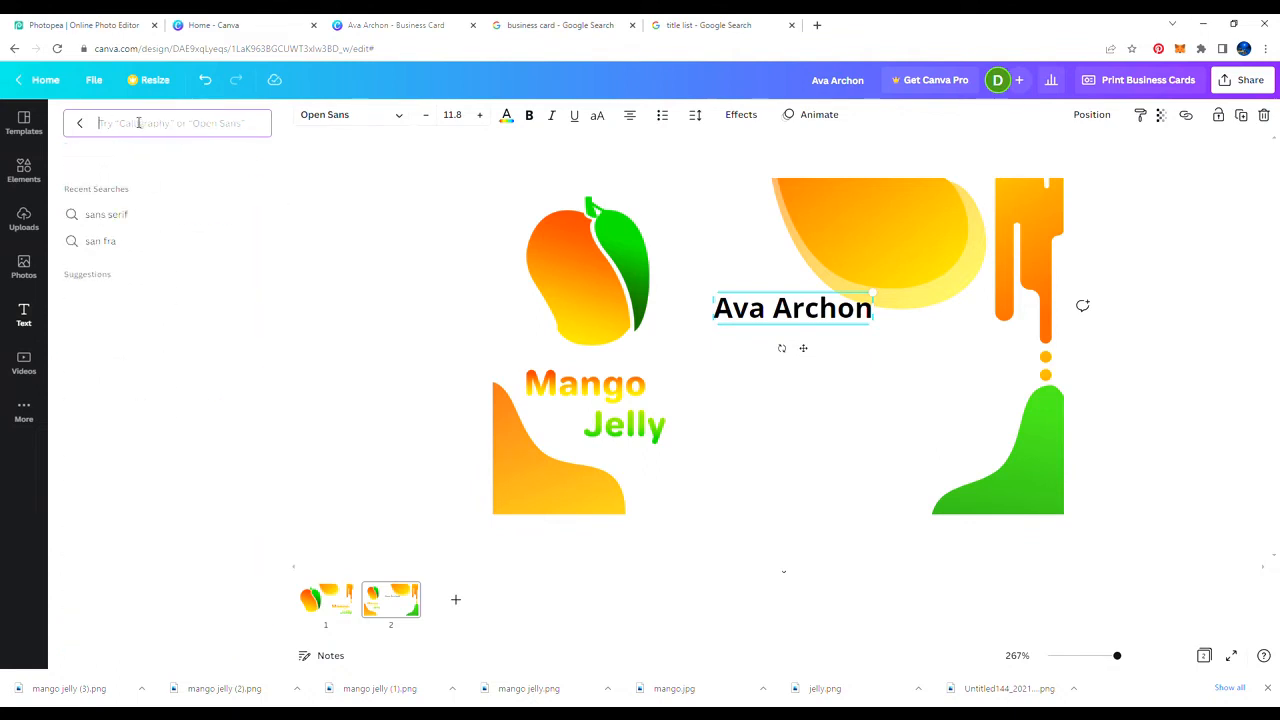
text(jell)
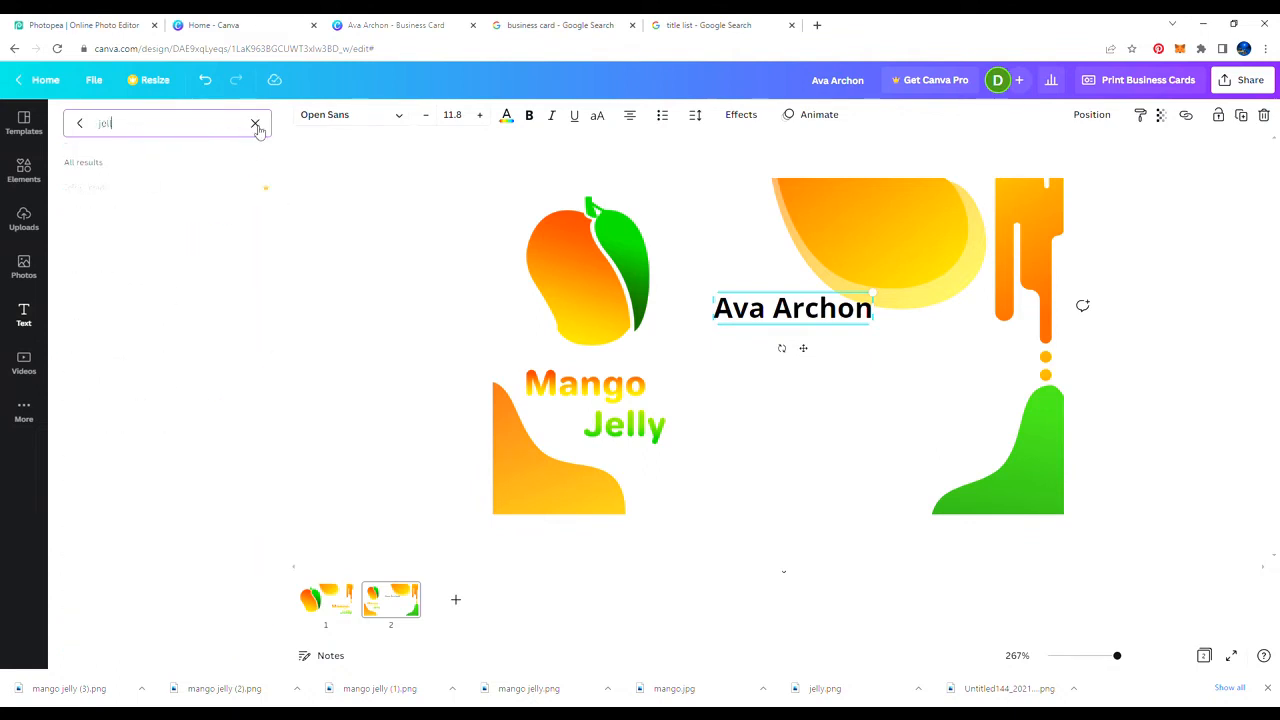
click(255, 123)
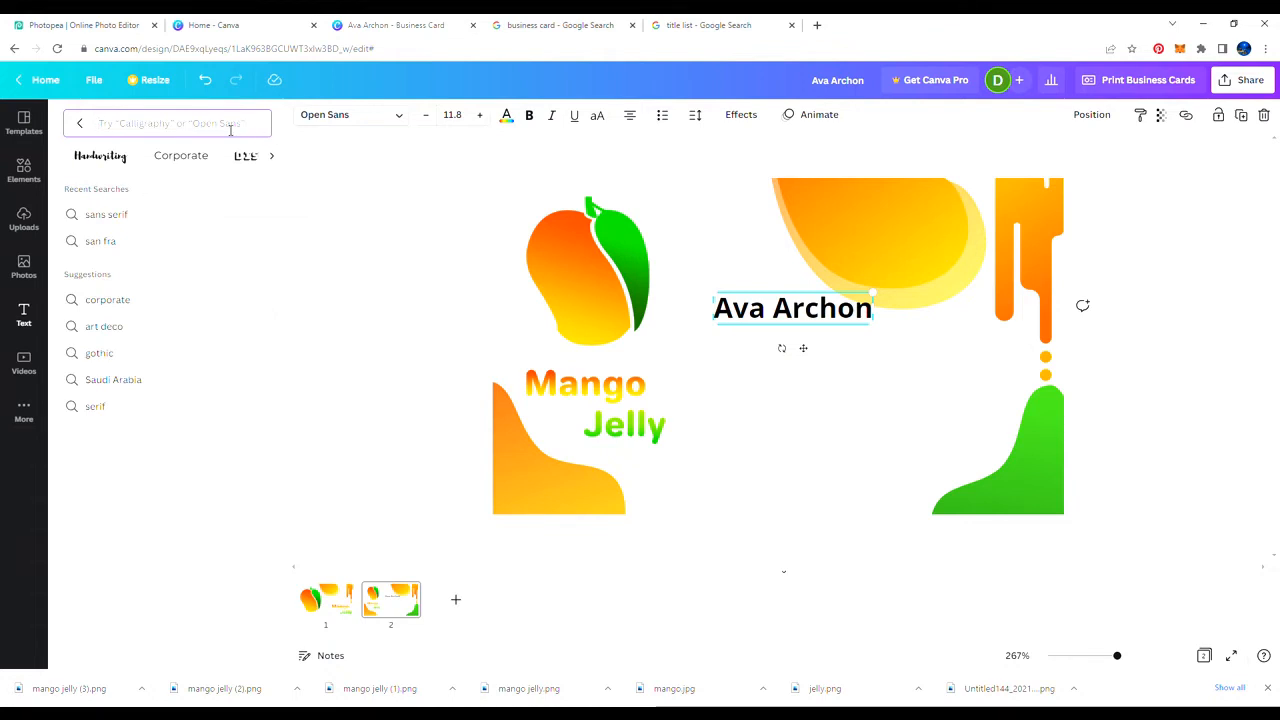
text(s)
click(343, 247)
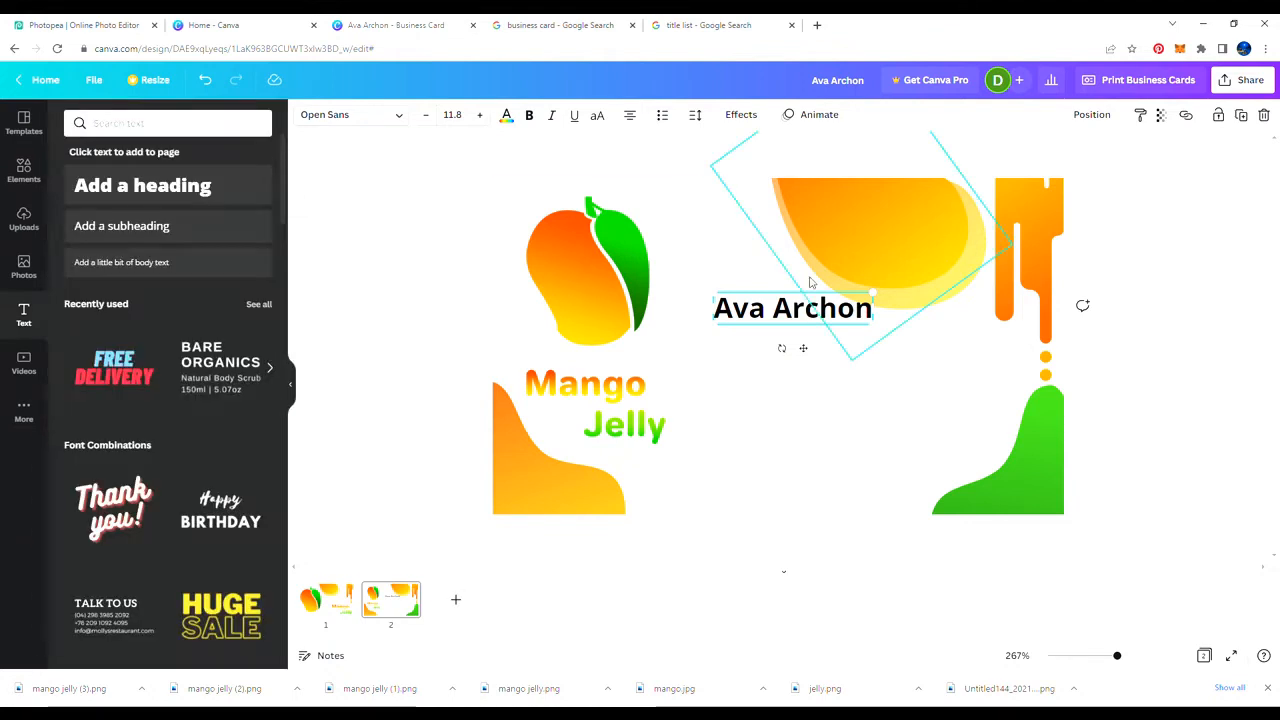
click(766, 321)
Step: Duplicate the name below itself, unbold it, and change the copy's text to 'Sales manager'
key(ctrl+d)
drag(786, 347, 758, 356)
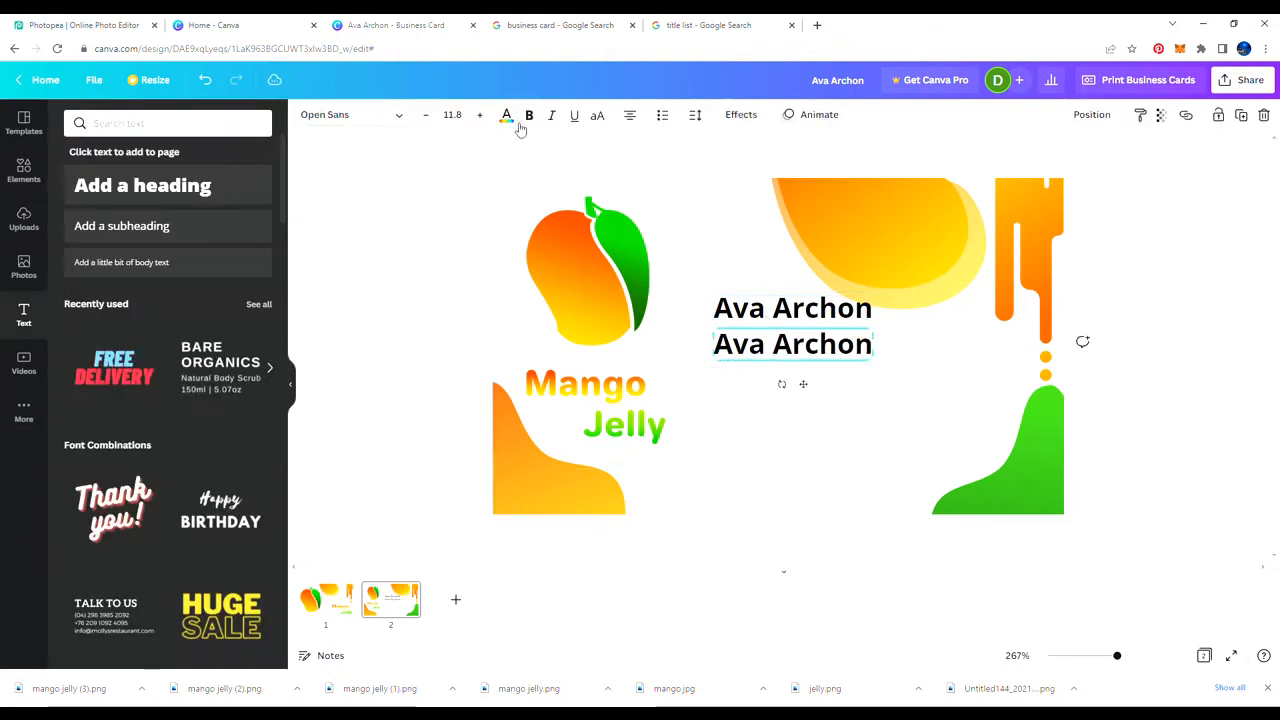
click(528, 117)
click(378, 118)
scroll(100, 370, down, 3)
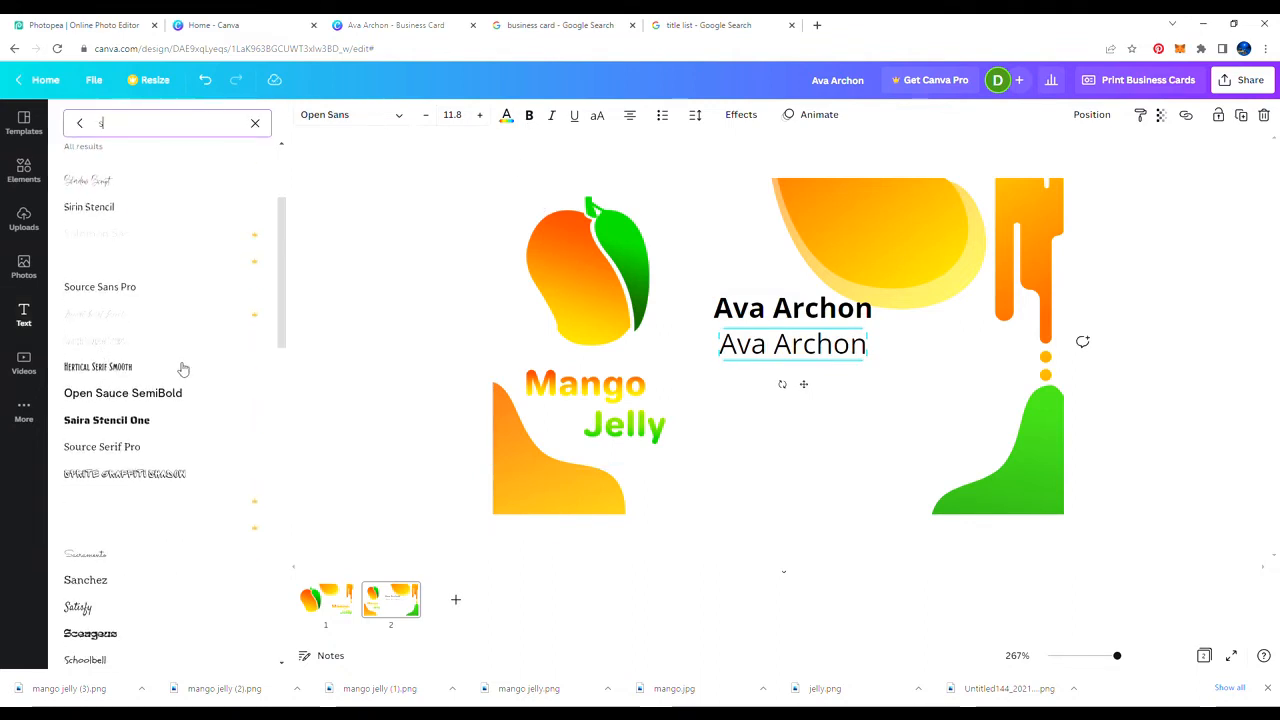
scroll(125, 340, down, 1)
click(117, 214)
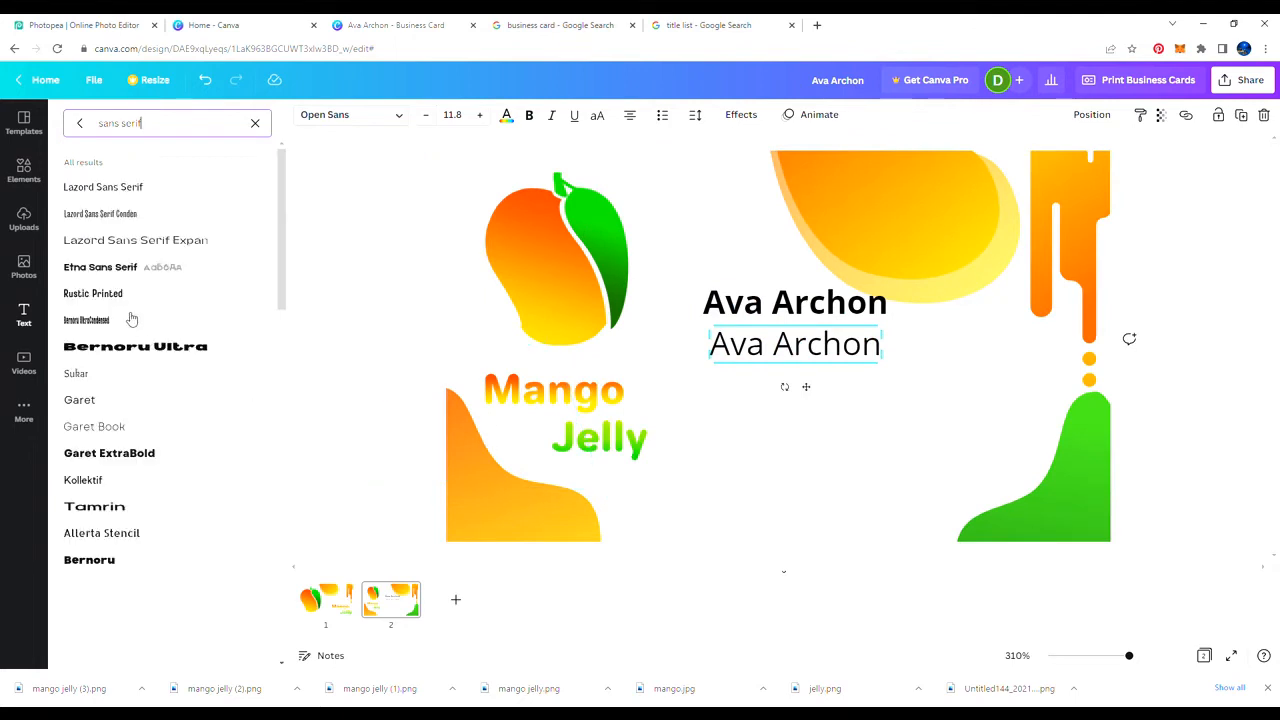
scroll(140, 380, down, 1)
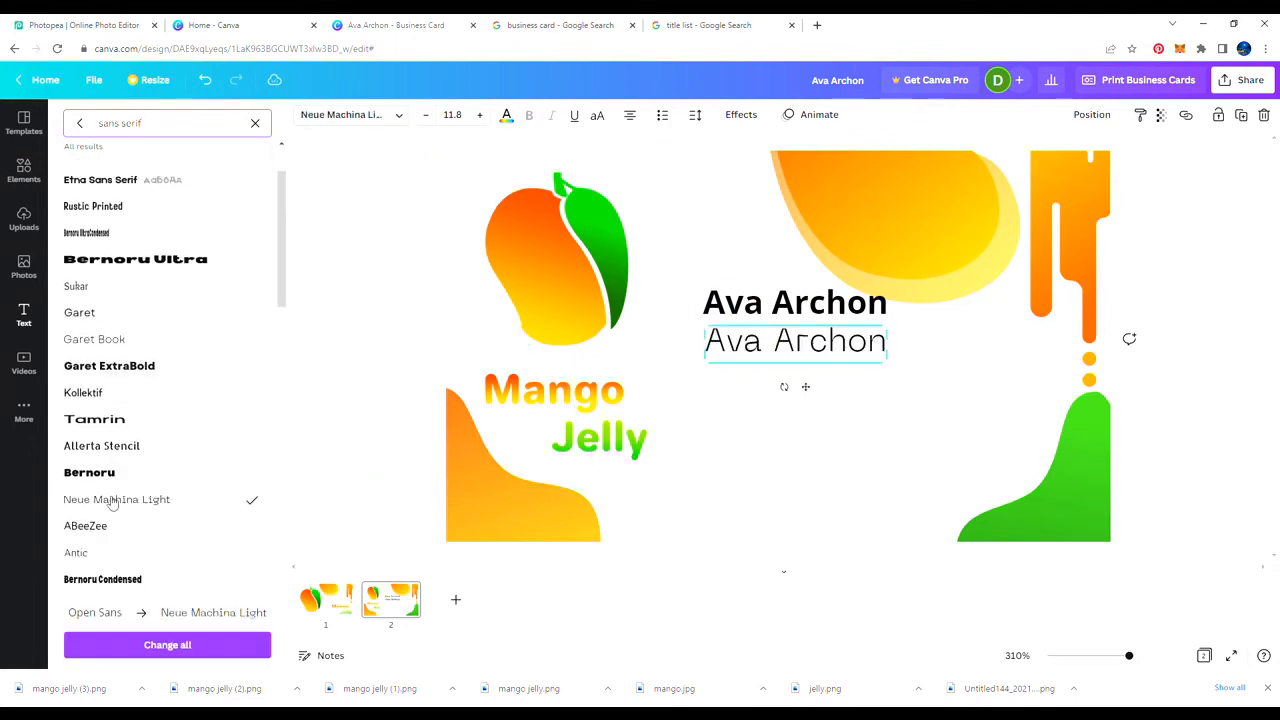
scroll(110, 450, down, 5)
click(101, 344)
scroll(110, 352, down, 3)
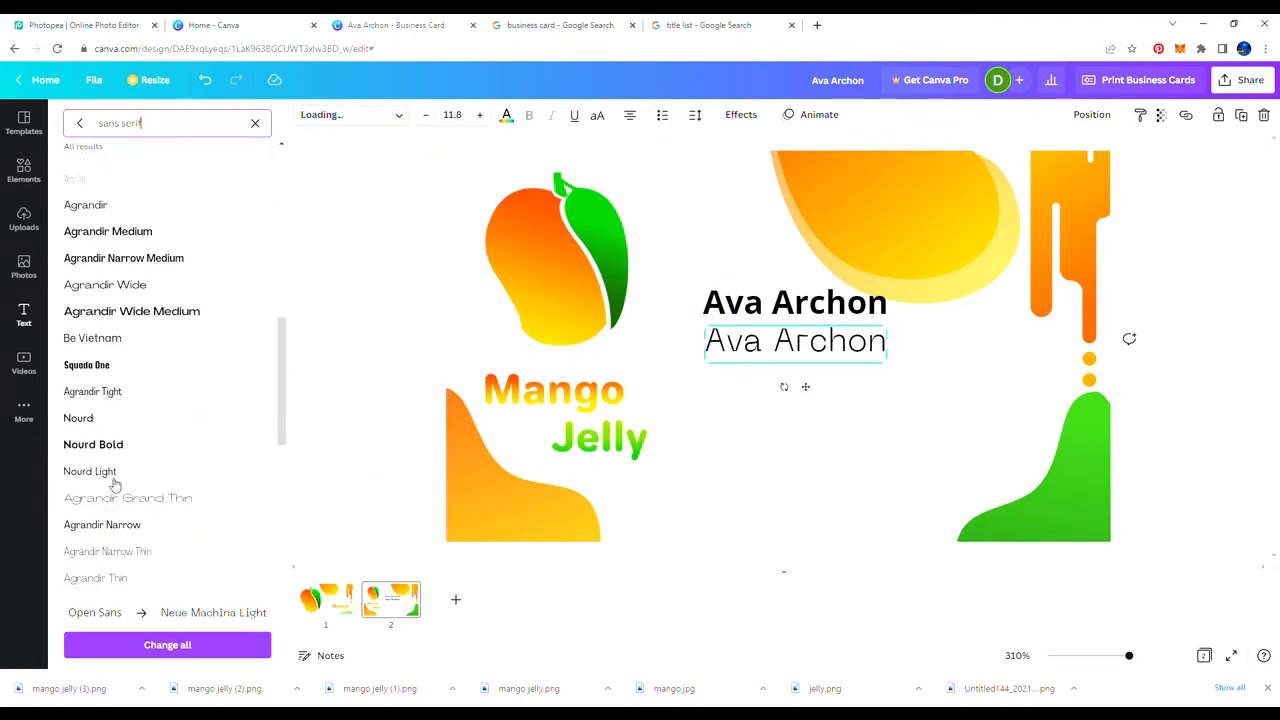
drag(716, 357, 876, 348)
text(Sales manager)
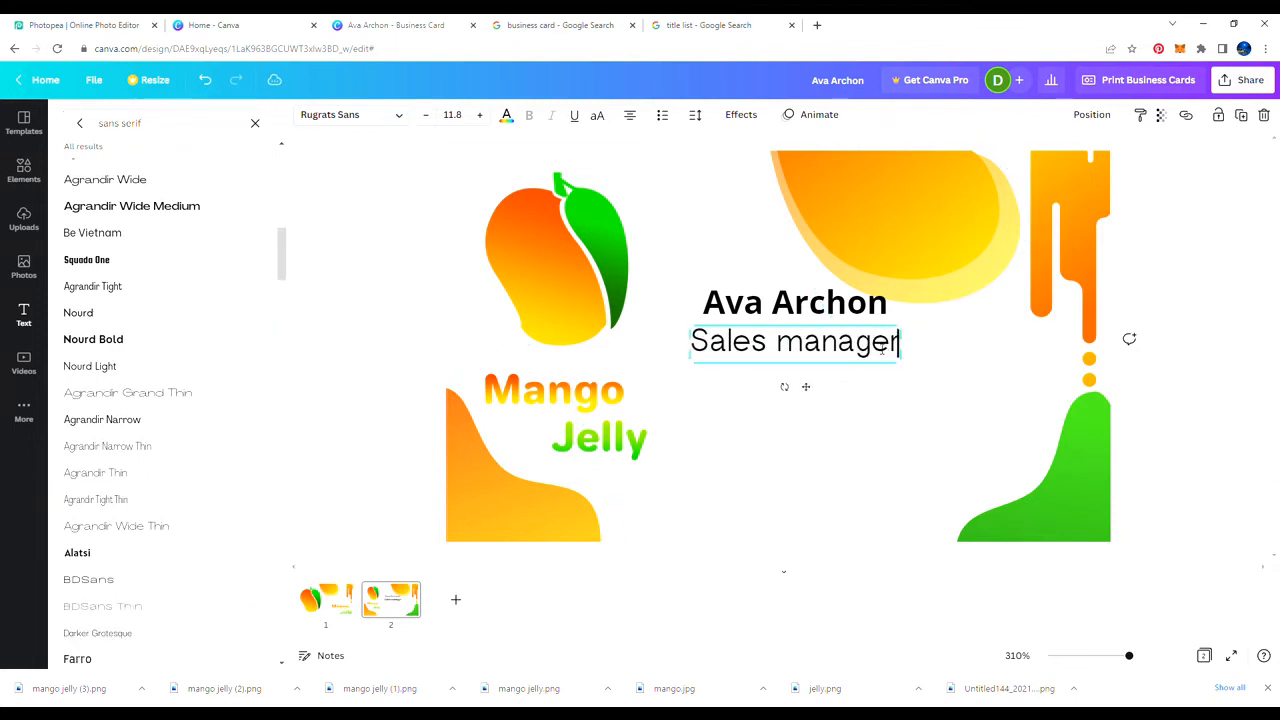
Step: Set the Sales manager line in Open Sauce Light at size 10, aligned under the name
drag(699, 333, 705, 336)
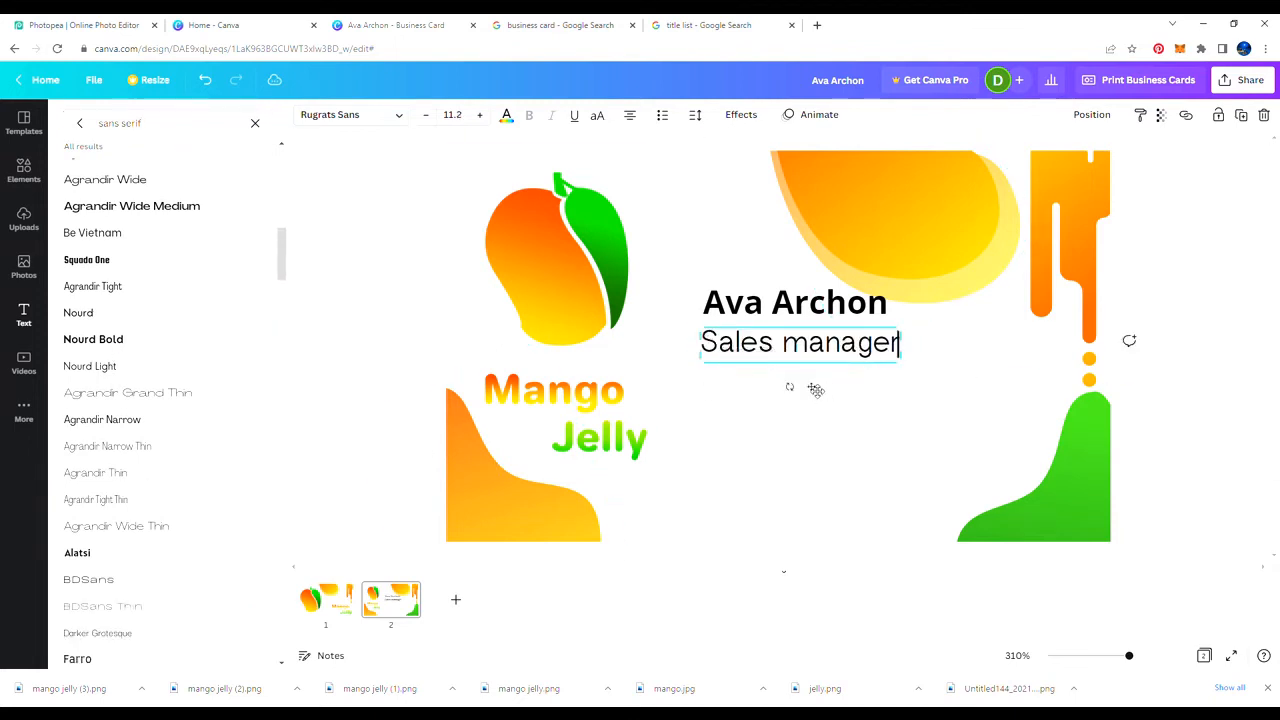
drag(816, 389, 818, 397)
scroll(143, 475, down, 4)
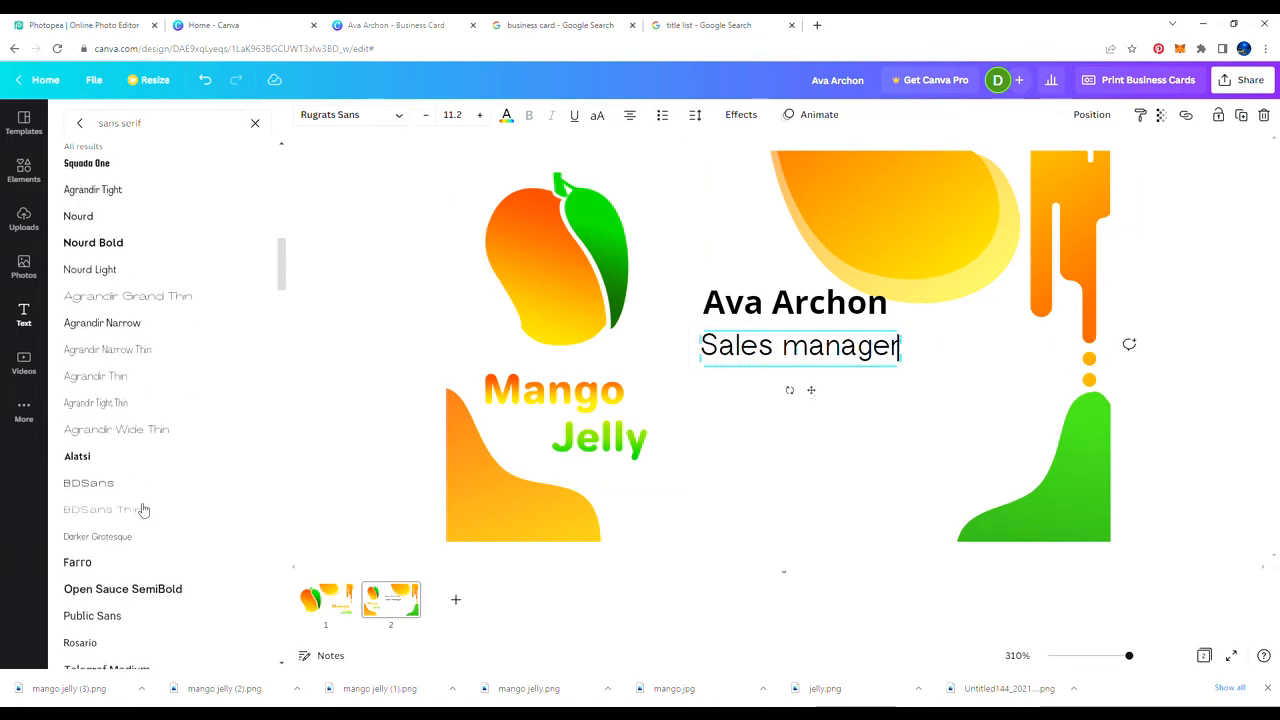
click(143, 486)
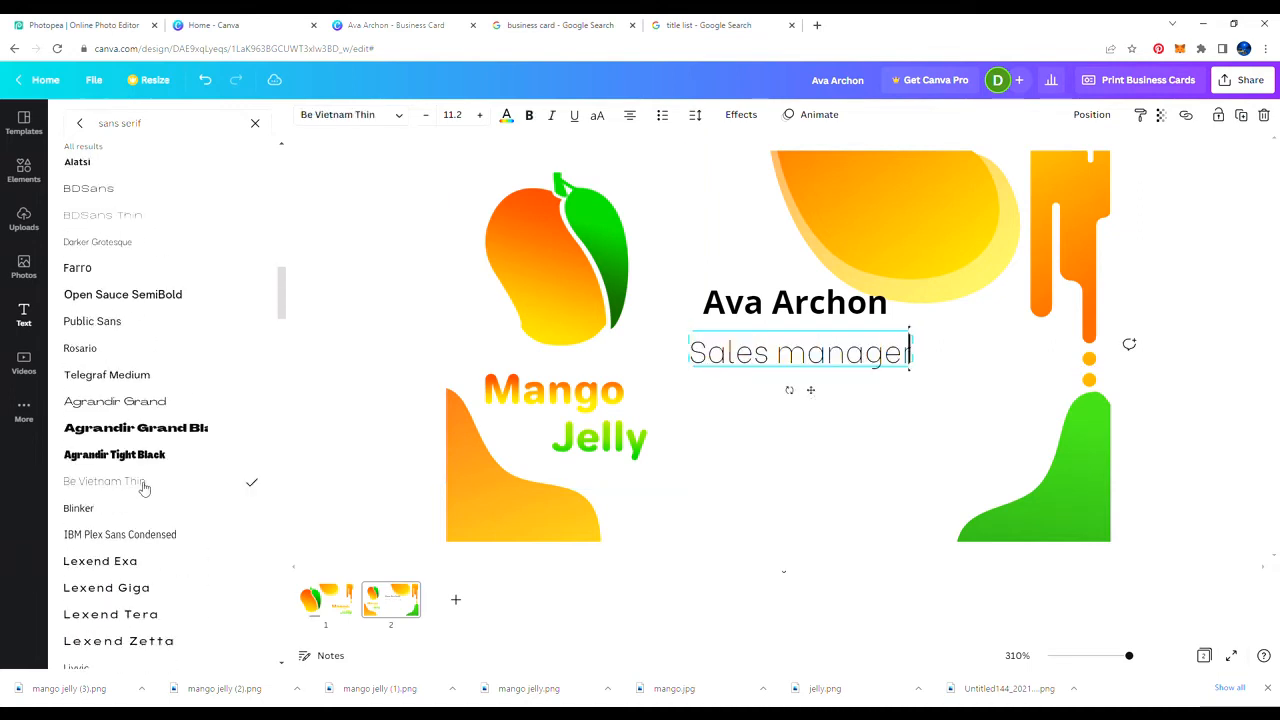
drag(815, 392, 830, 385)
drag(928, 325, 907, 346)
click(778, 439)
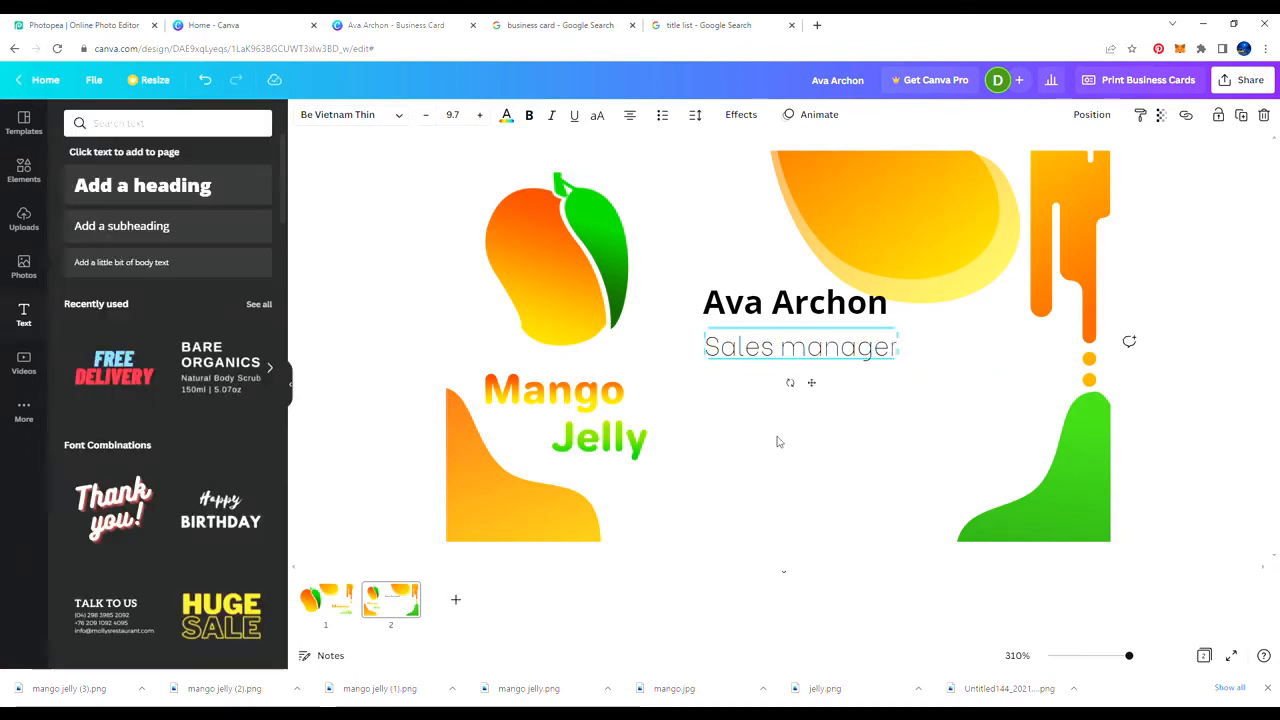
click(781, 352)
click(528, 117)
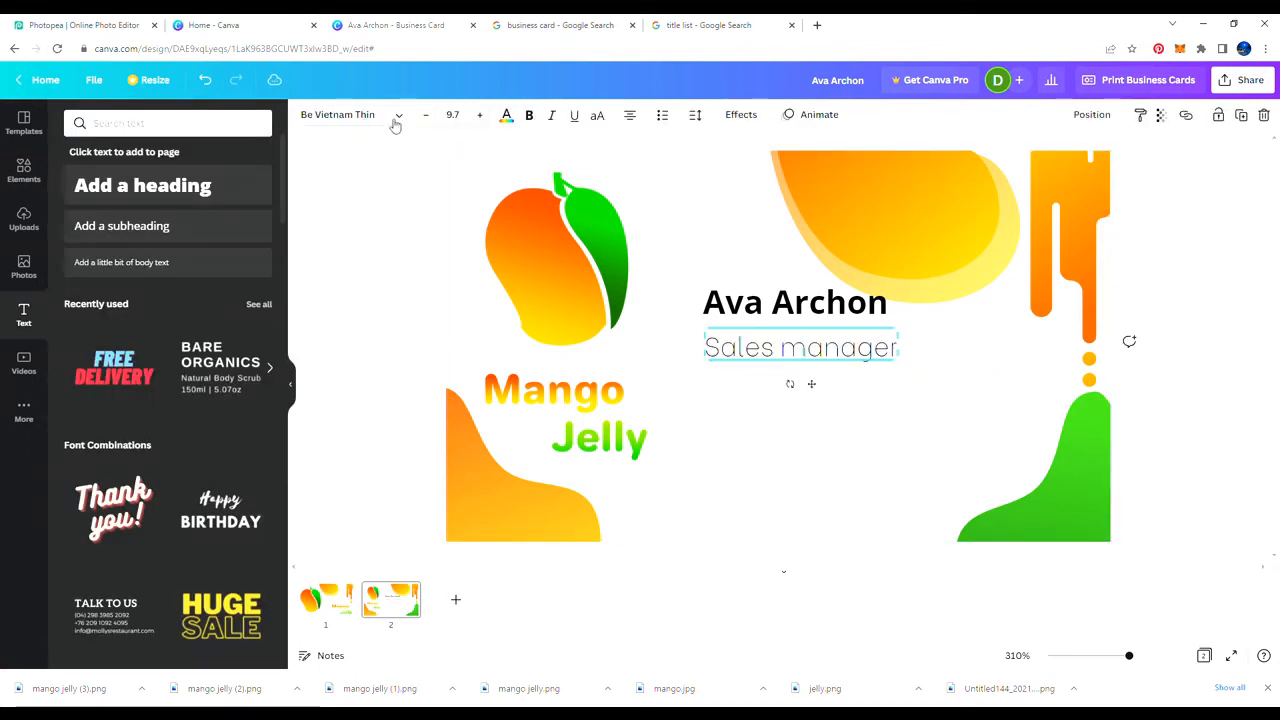
click(396, 118)
scroll(108, 514, down, 4)
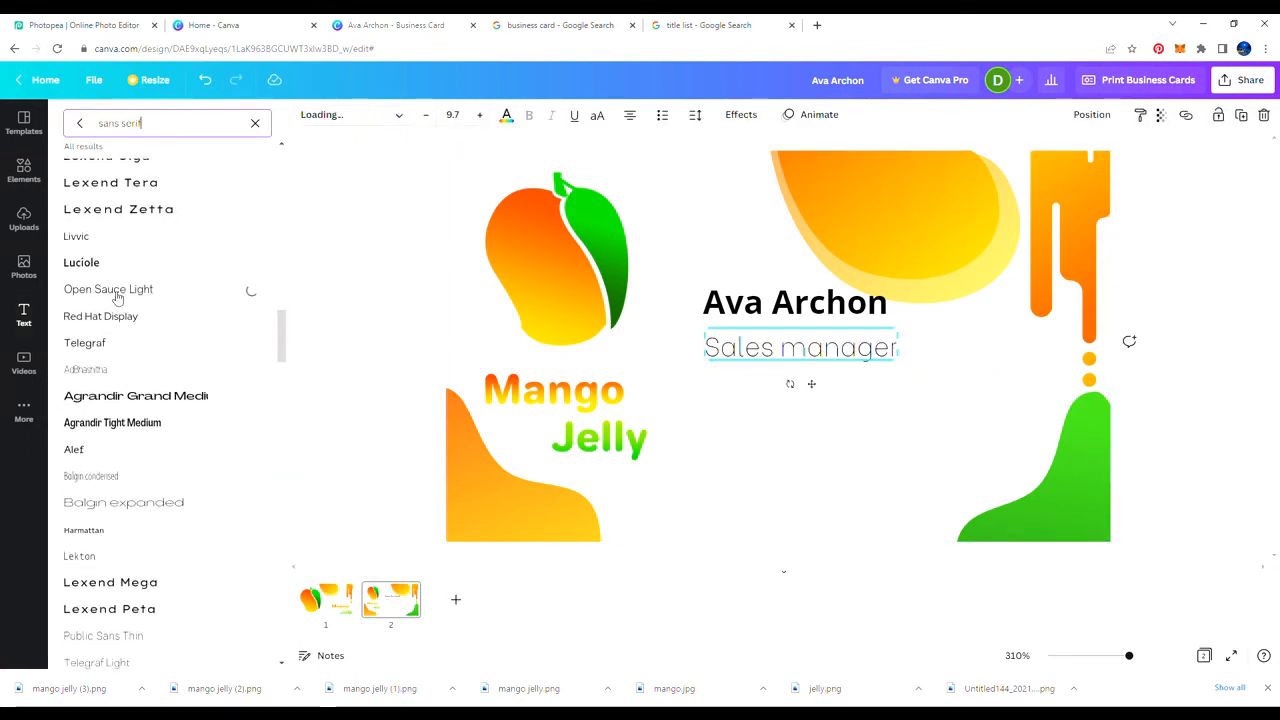
scroll(110, 480, down, 3)
mouse_move(897, 333)
mouse_down()
mouse_move(880, 341)
mouse_move(904, 331)
mouse_up()
drag(795, 351, 792, 353)
click(386, 338)
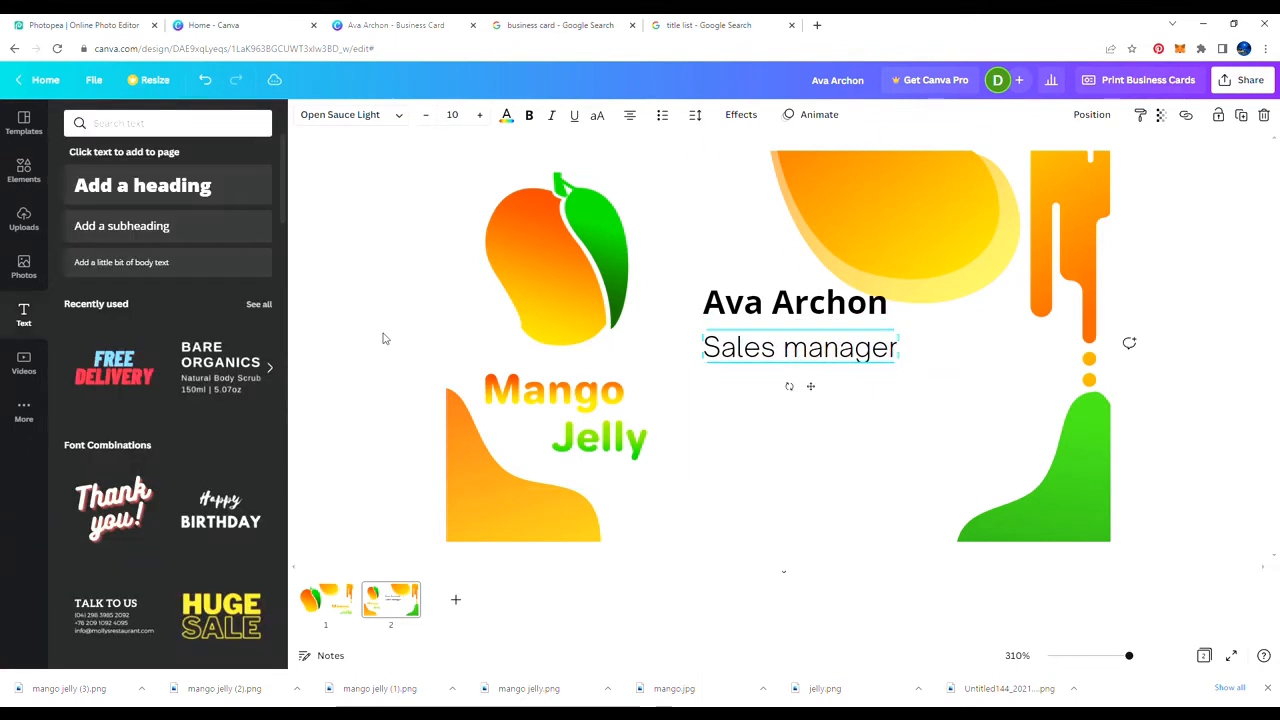
Step: Add a small black globe icon below the Sales manager line
click(24, 170)
click(269, 234)
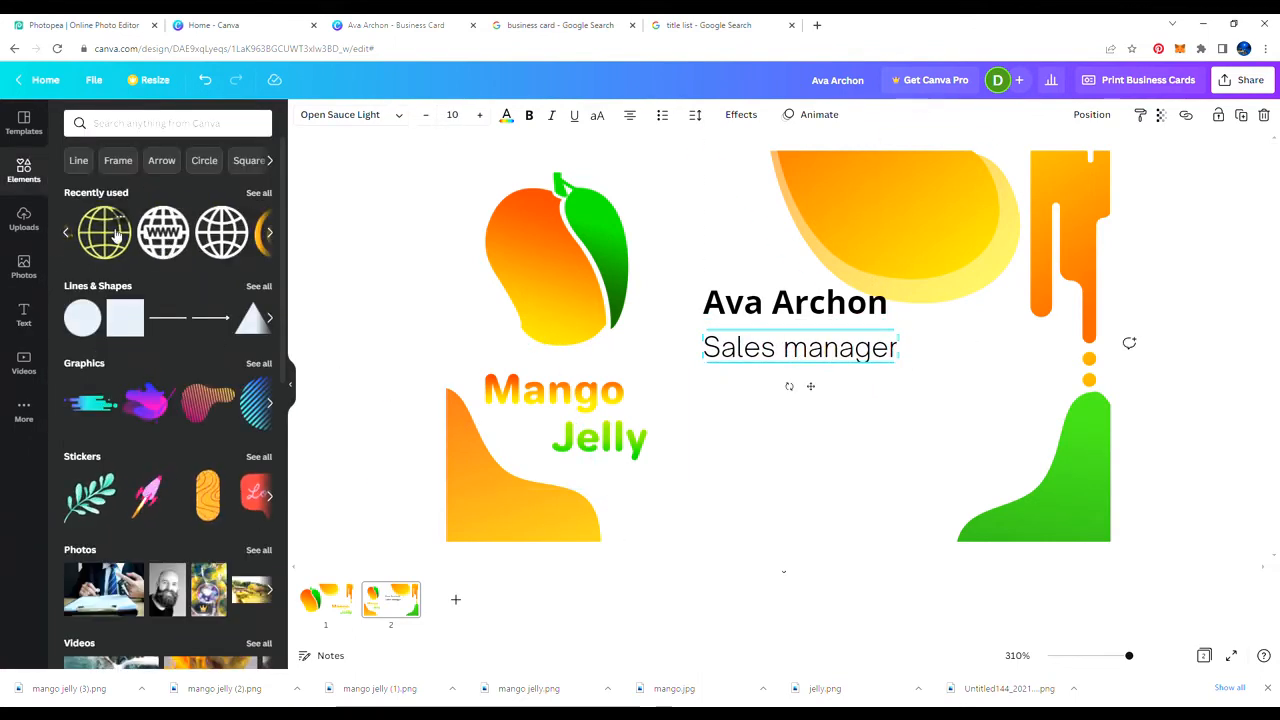
click(112, 236)
click(304, 116)
click(113, 184)
drag(778, 346, 768, 441)
drag(848, 519, 721, 393)
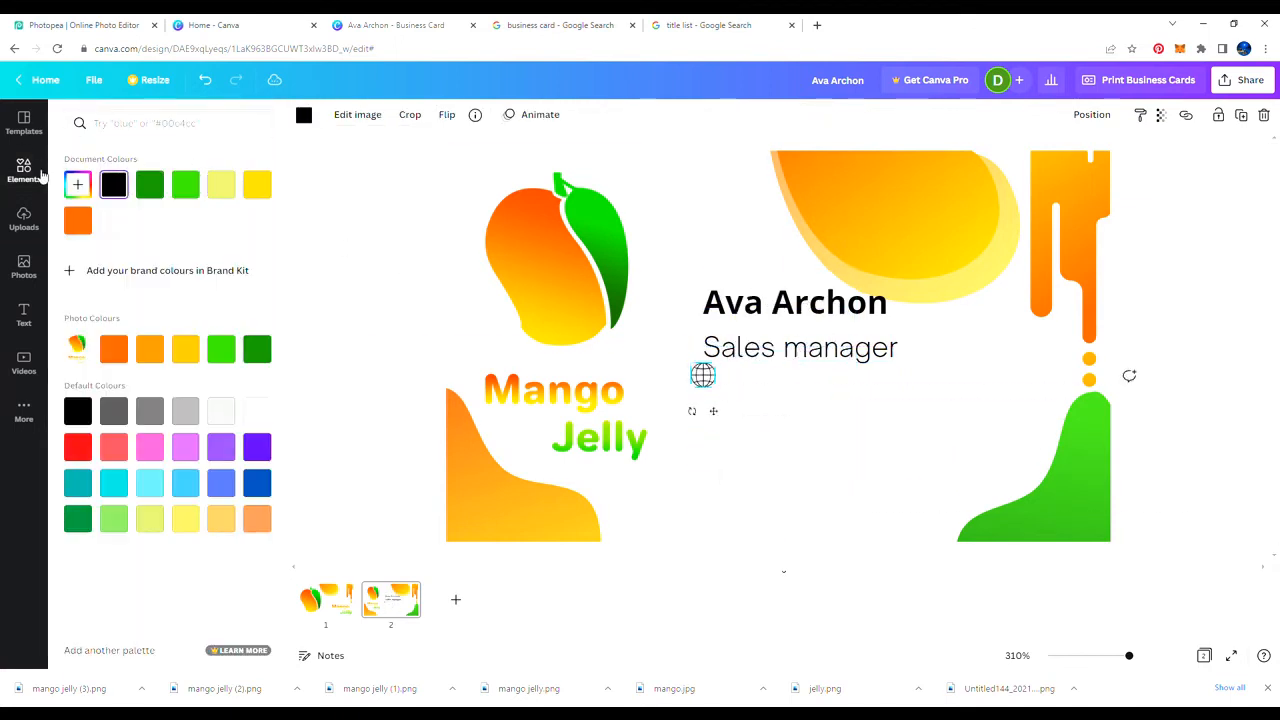
Step: Add a small black @ icon beneath the globe
click(41, 176)
click(269, 234)
click(178, 231)
click(304, 116)
click(114, 185)
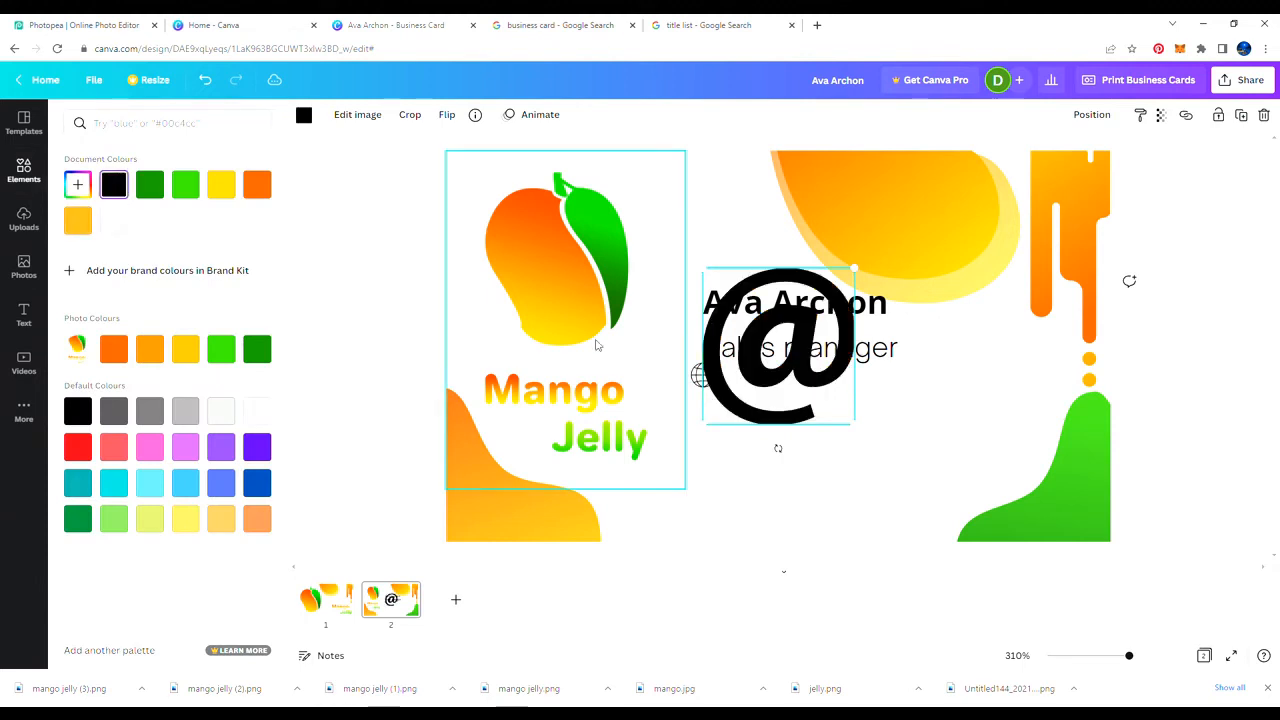
drag(780, 408, 767, 533)
drag(843, 550, 721, 432)
Step: Add a small phone icon and reorder the stack as phone, @, globe
click(48, 171)
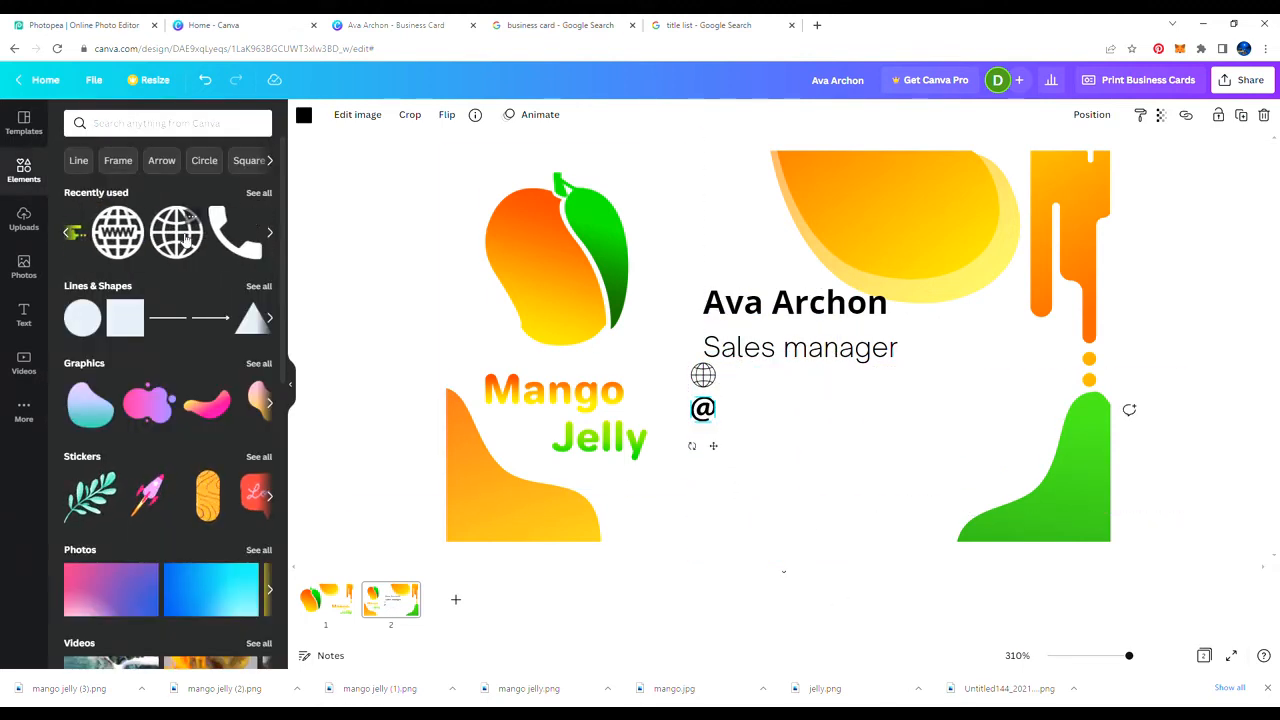
click(90, 232)
drag(768, 384, 757, 506)
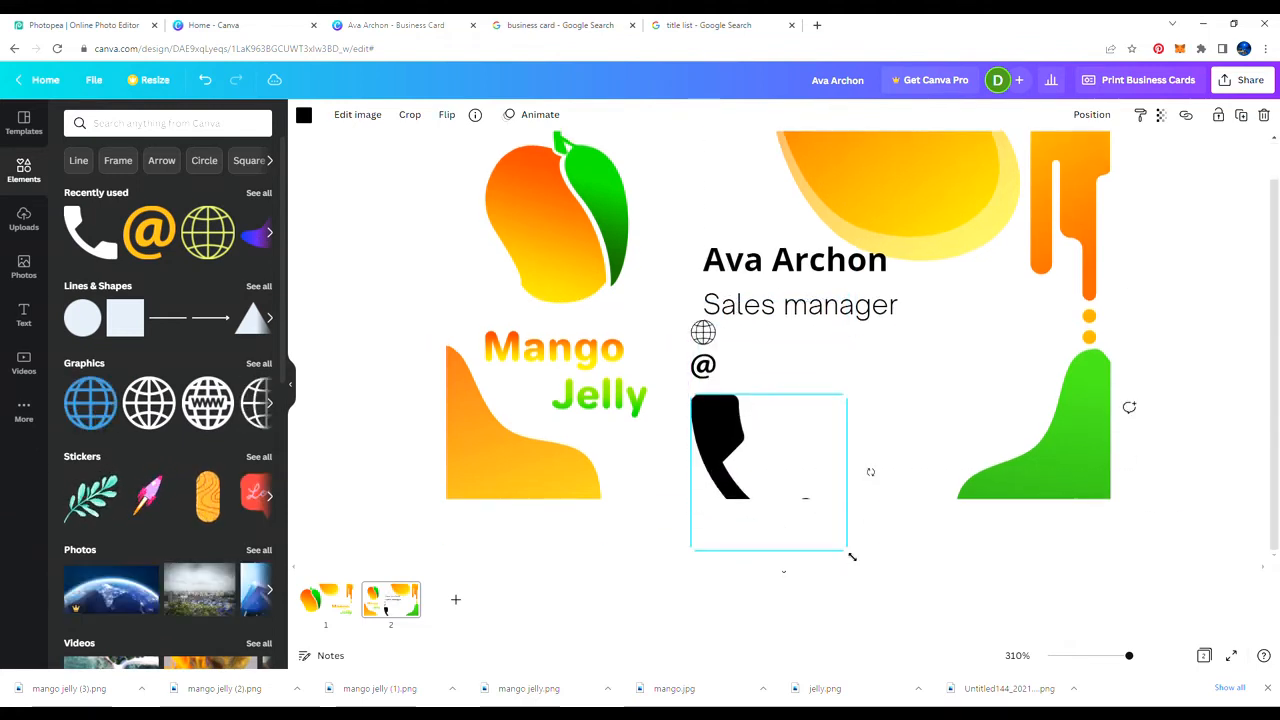
drag(849, 553, 709, 477)
drag(709, 380, 713, 531)
click(790, 500)
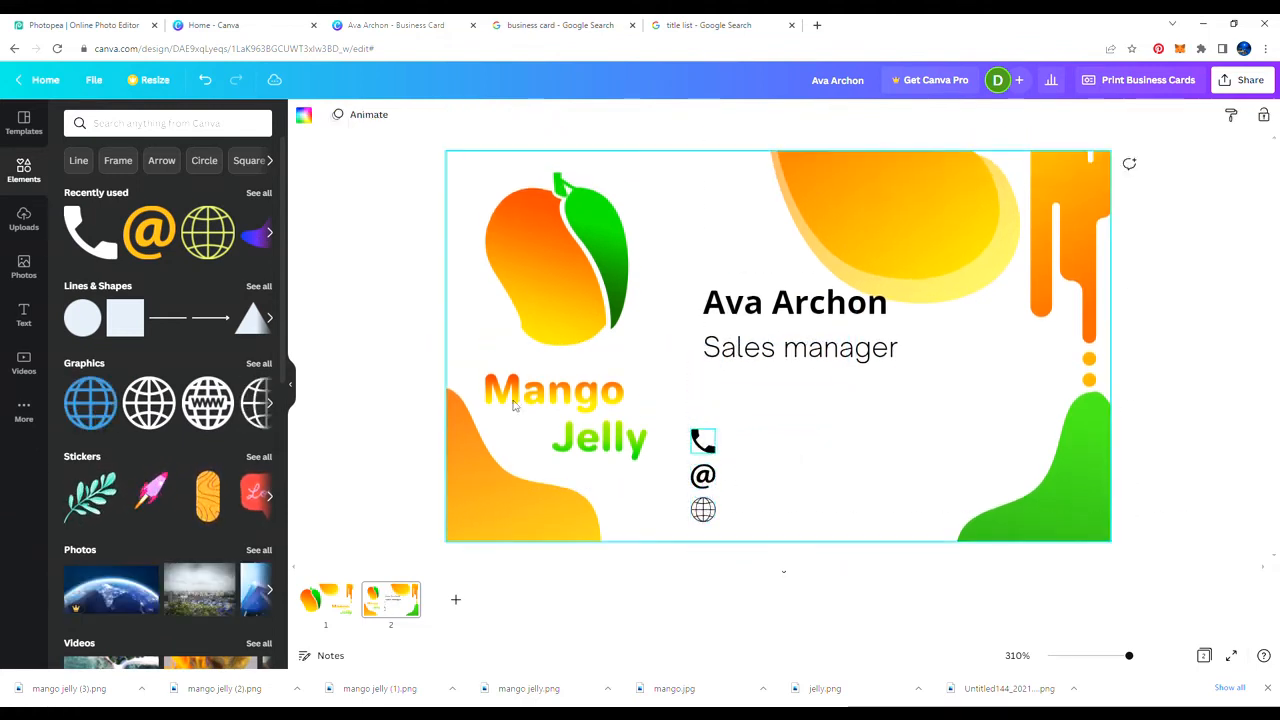
click(24, 315)
Step: Add a placeholder number subheading beside the phone icon and paste copies for the other lines
click(131, 241)
drag(714, 363, 840, 483)
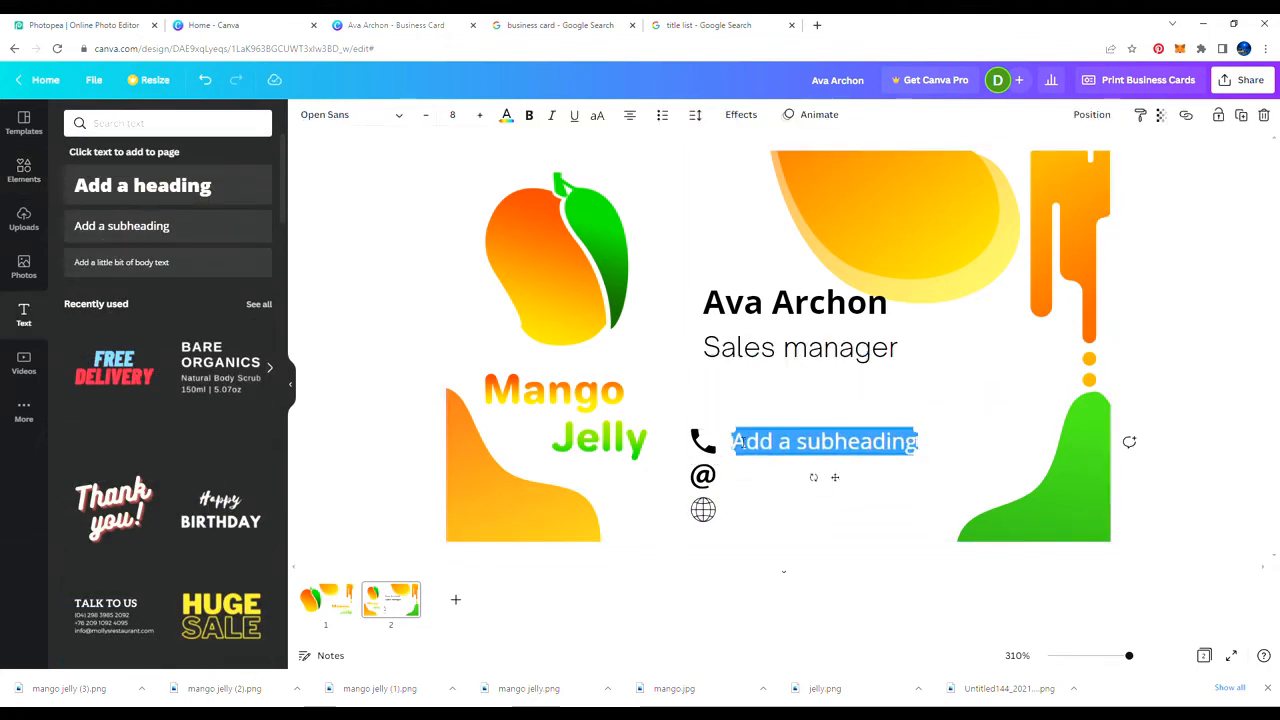
text(+od)
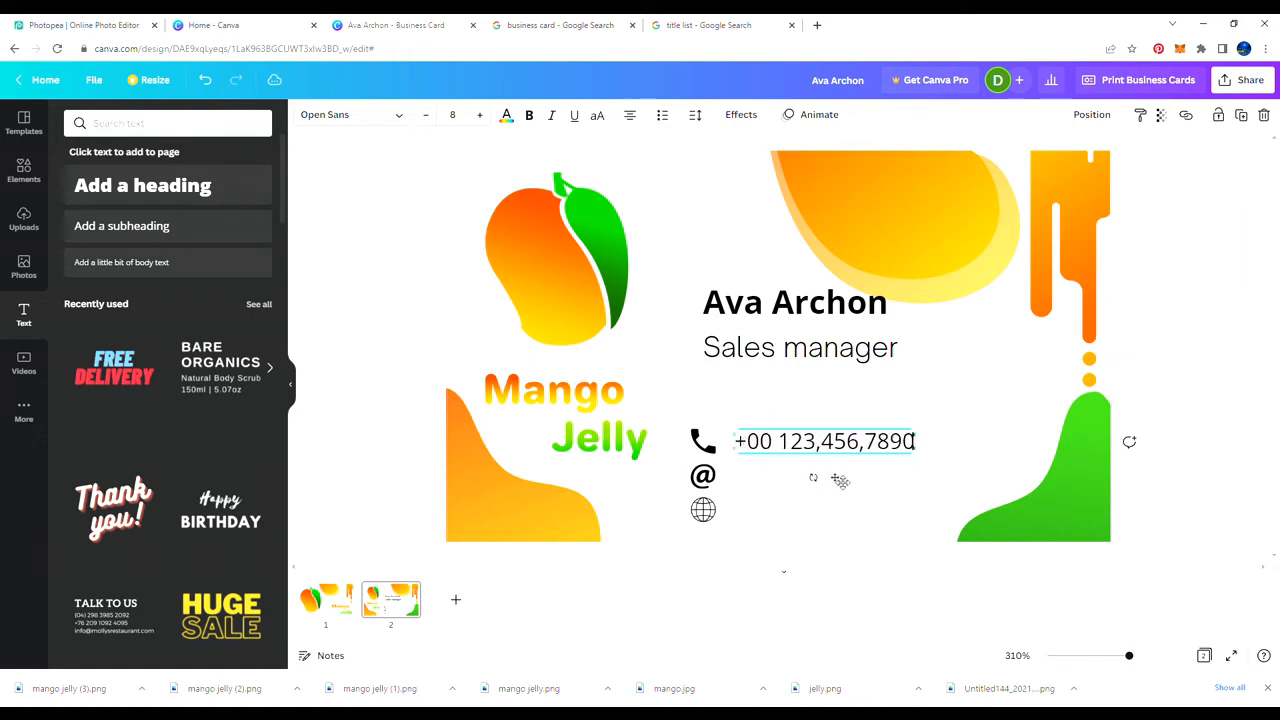
key(ctrl+v)
drag(868, 487, 820, 512)
key(ctrl+v)
Step: Change the line beside the @ to the placeholder 'yourmail.com'
click(747, 484)
drag(738, 484, 855, 489)
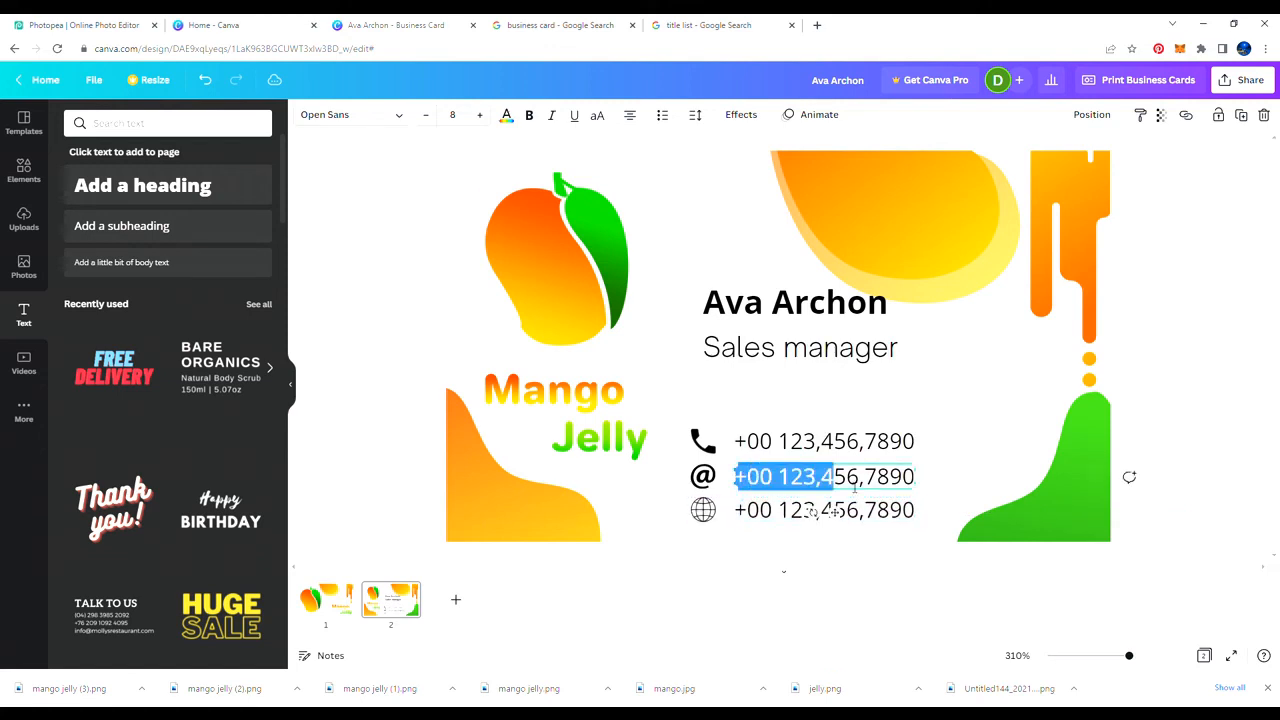
text(youremail)
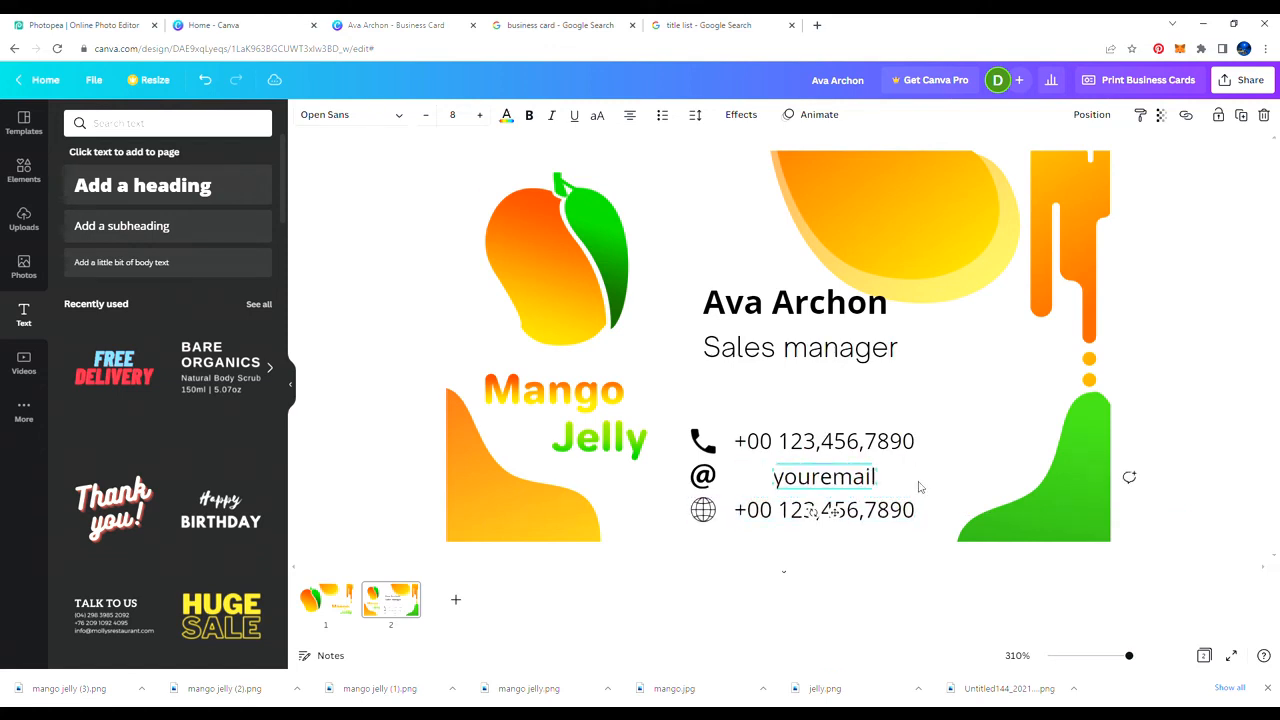
text(.com)
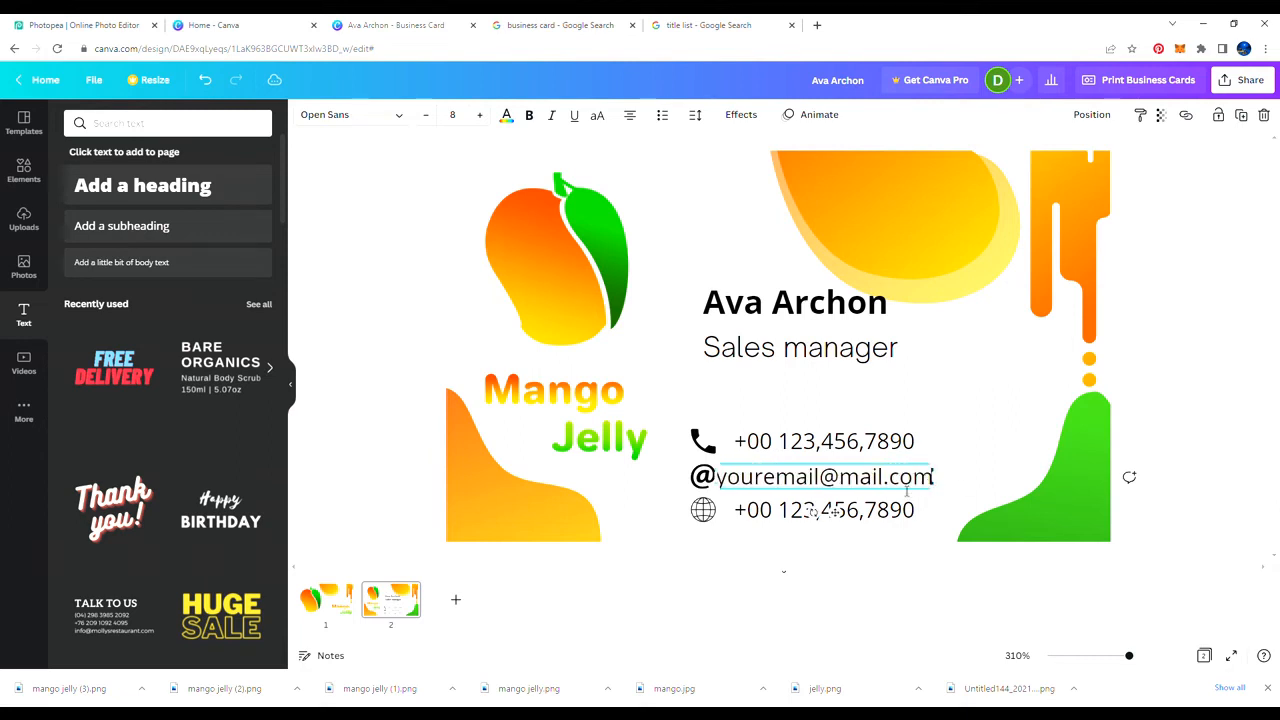
click(918, 511)
drag(916, 513, 740, 511)
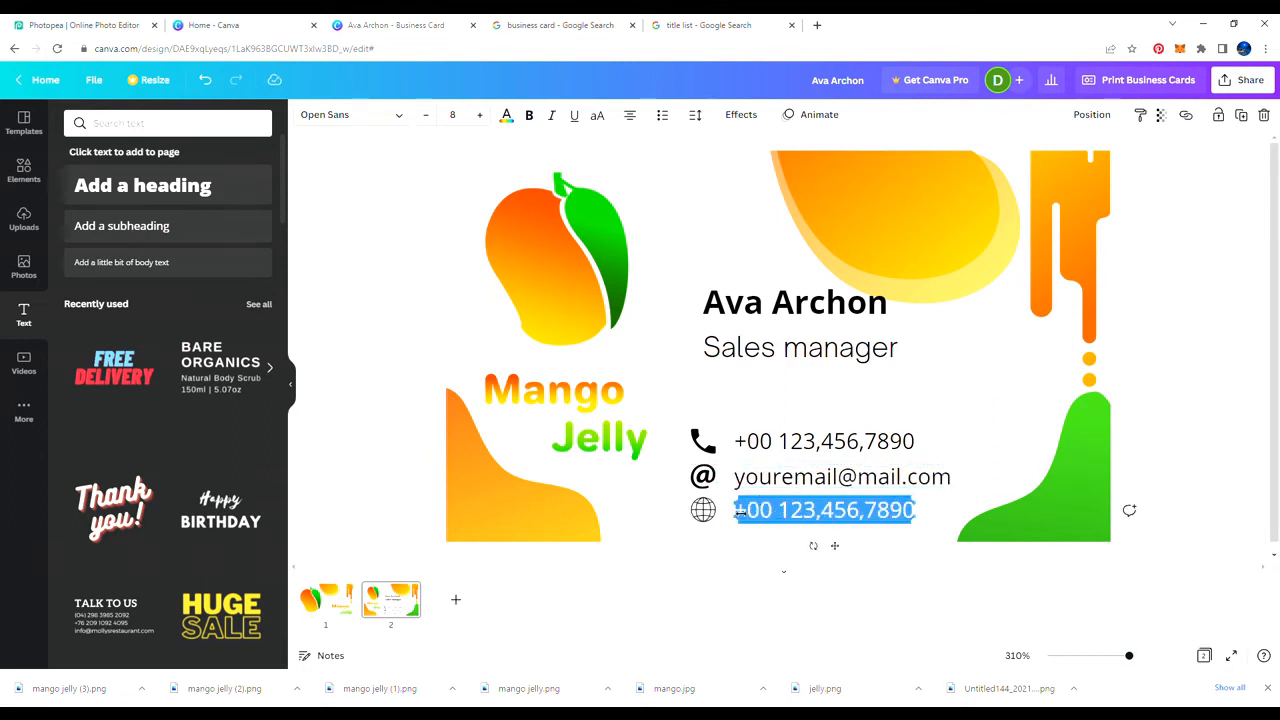
text(www.web.dom)
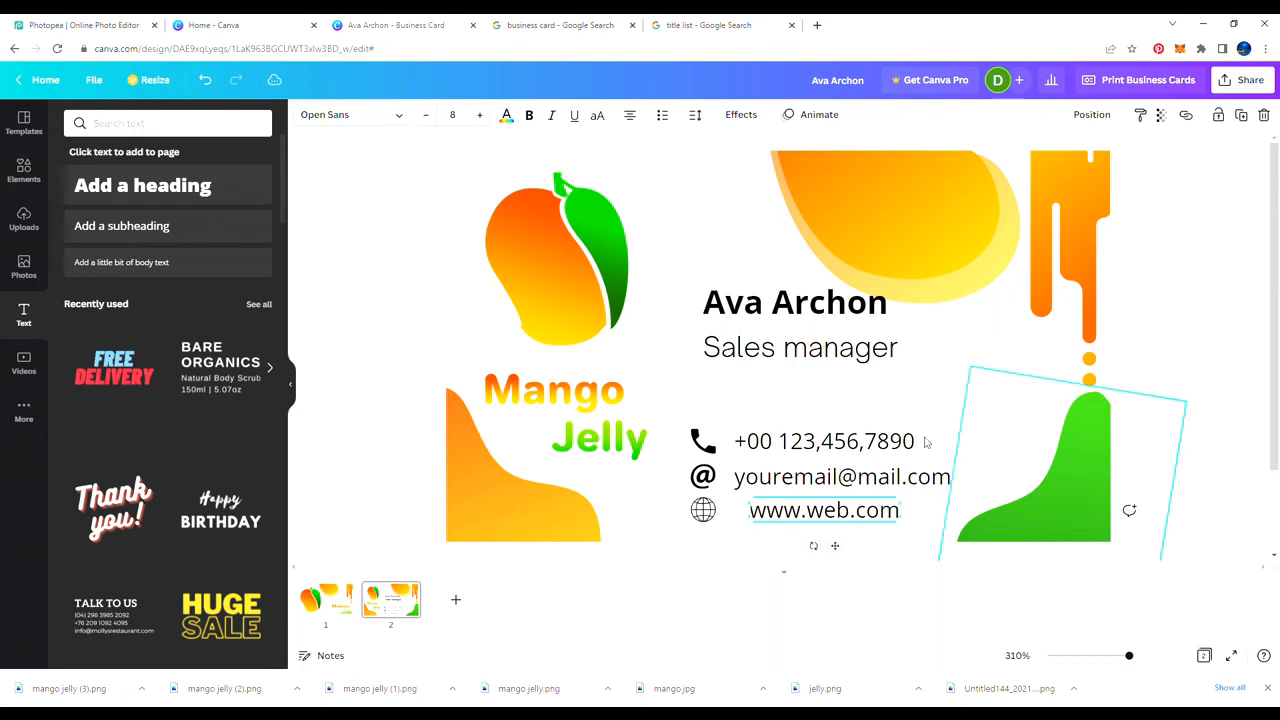
drag(835, 545, 827, 550)
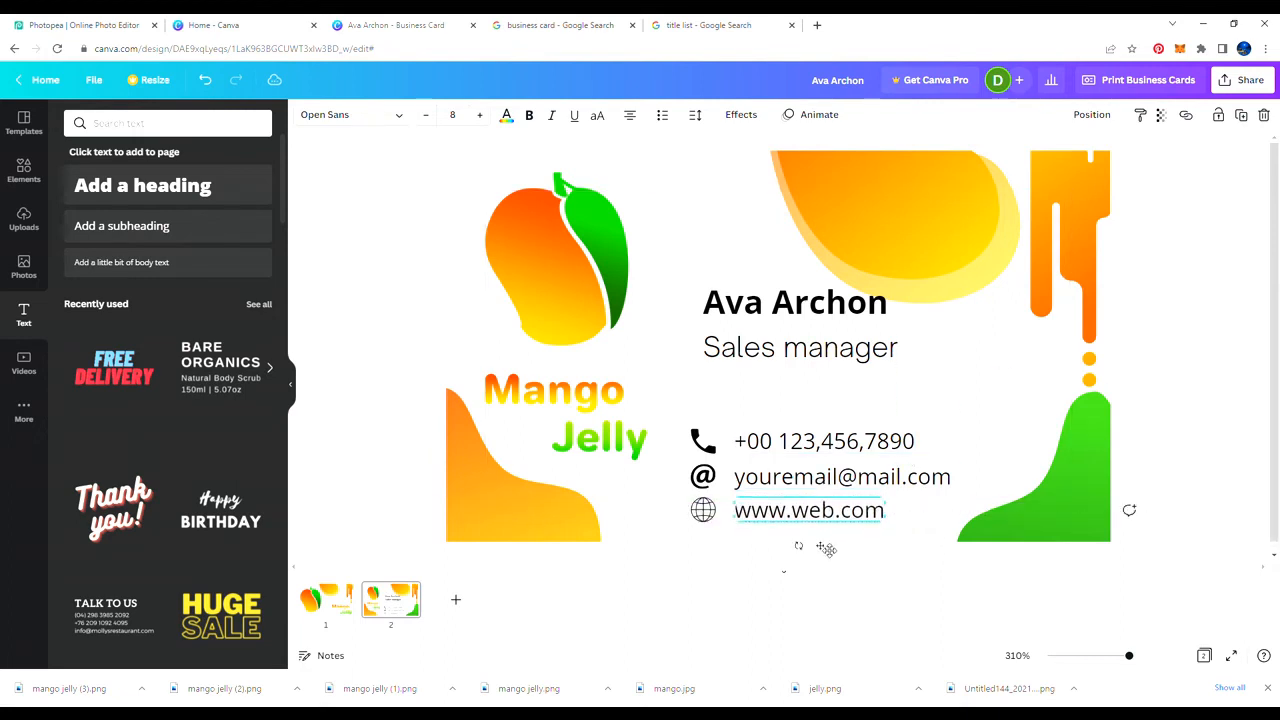
click(953, 413)
Step: Group the three icons with the contact lines, shrink the group, then show the logo page
click(709, 441)
shift+click(783, 446)
shift+click(706, 480)
shift+click(703, 511)
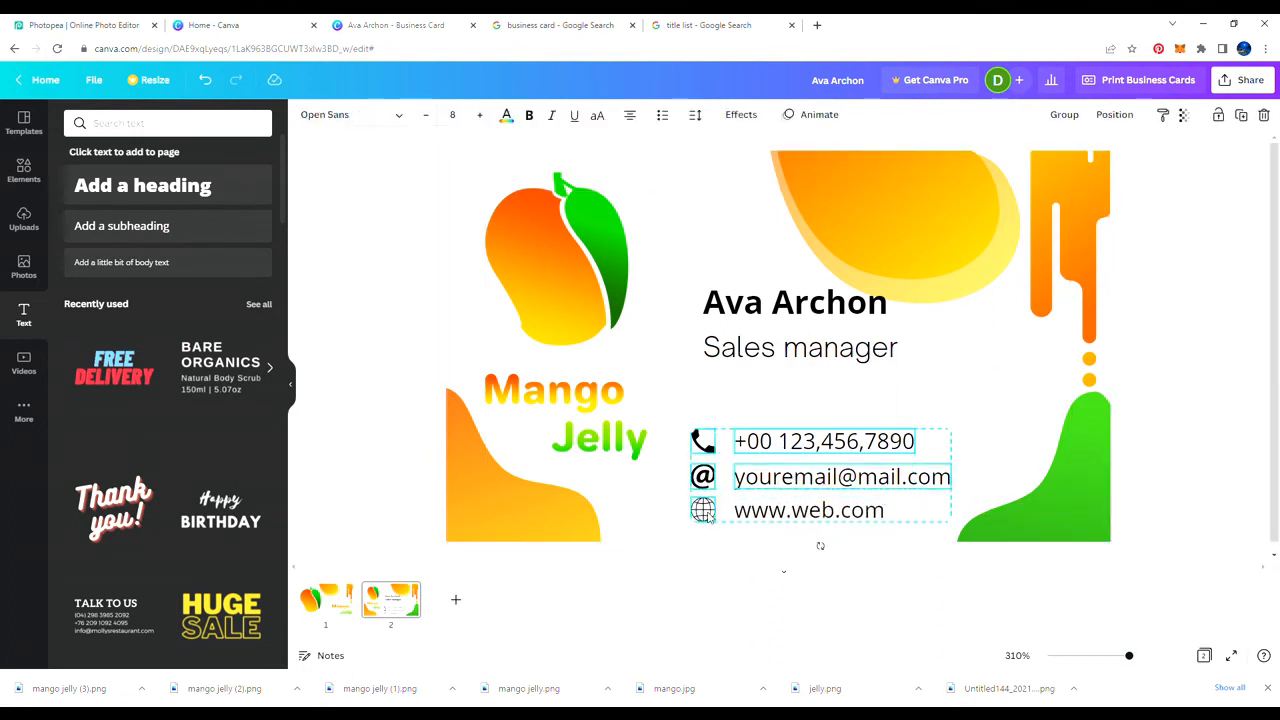
click(1065, 115)
drag(950, 430, 852, 477)
click(902, 487)
click(908, 413)
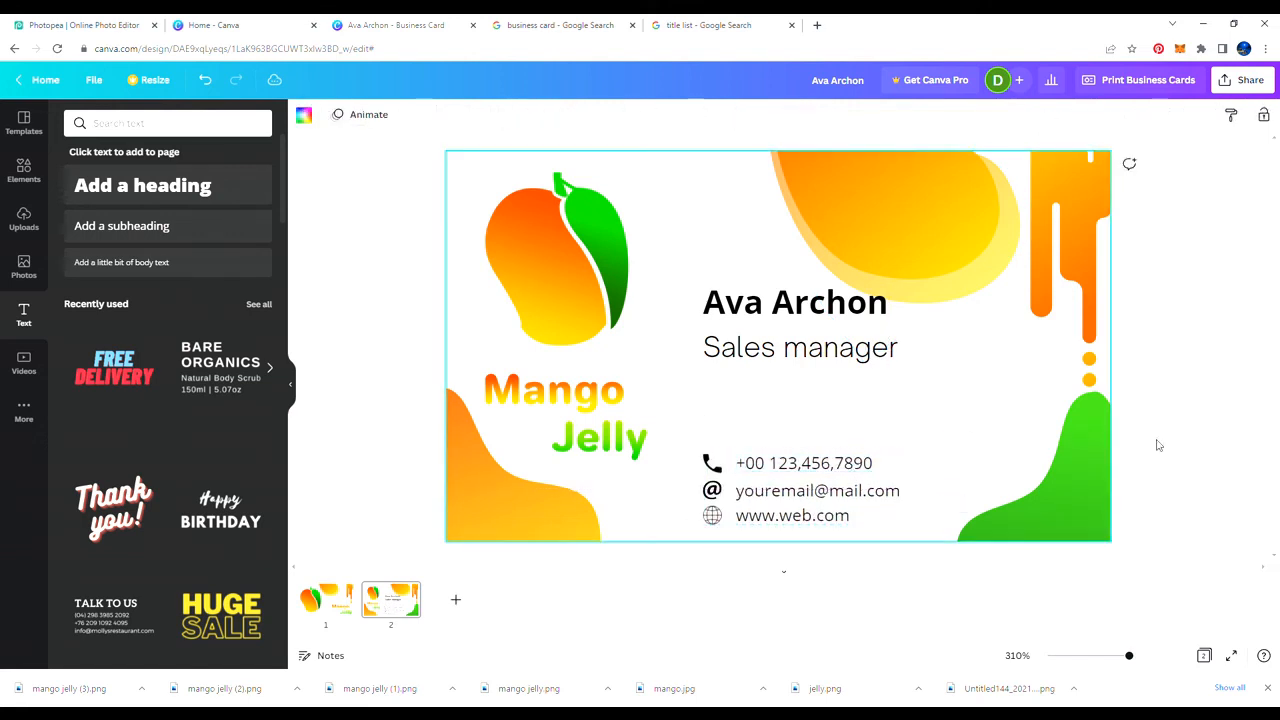
click(322, 605)
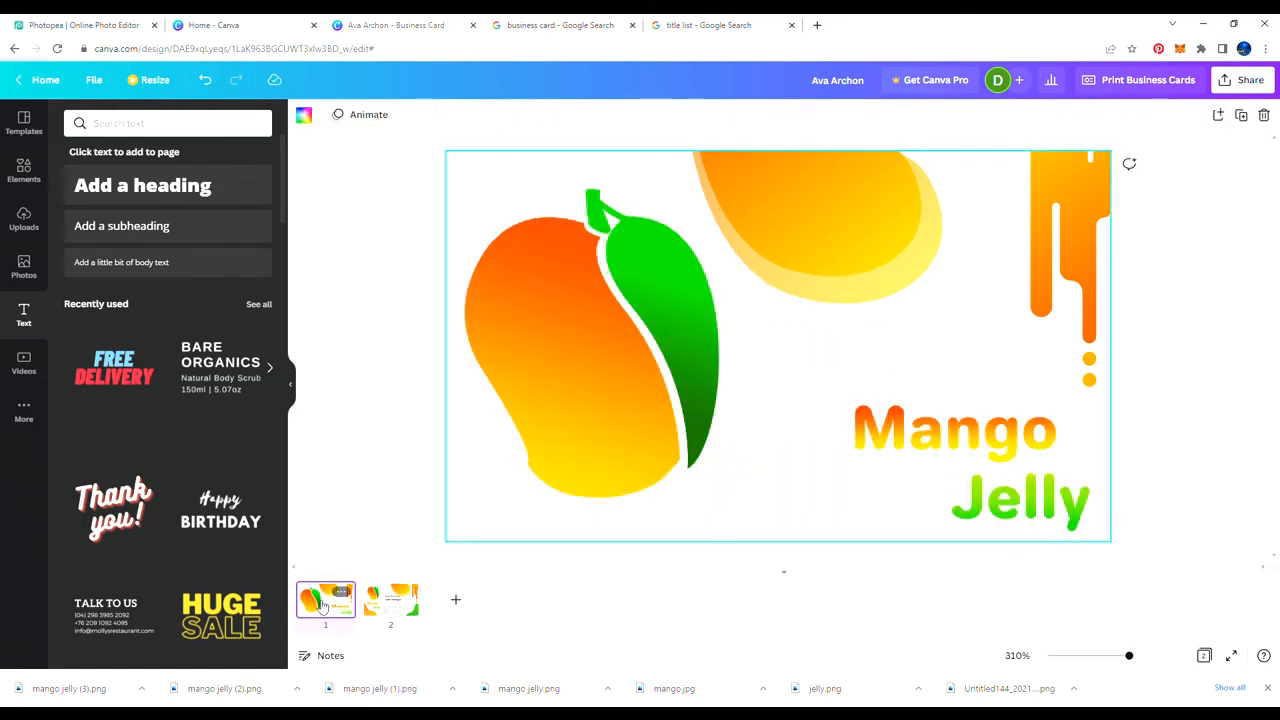
Step: Shrink the mango image and place a smaller Mango Jelly wordmark just to its right
click(531, 409)
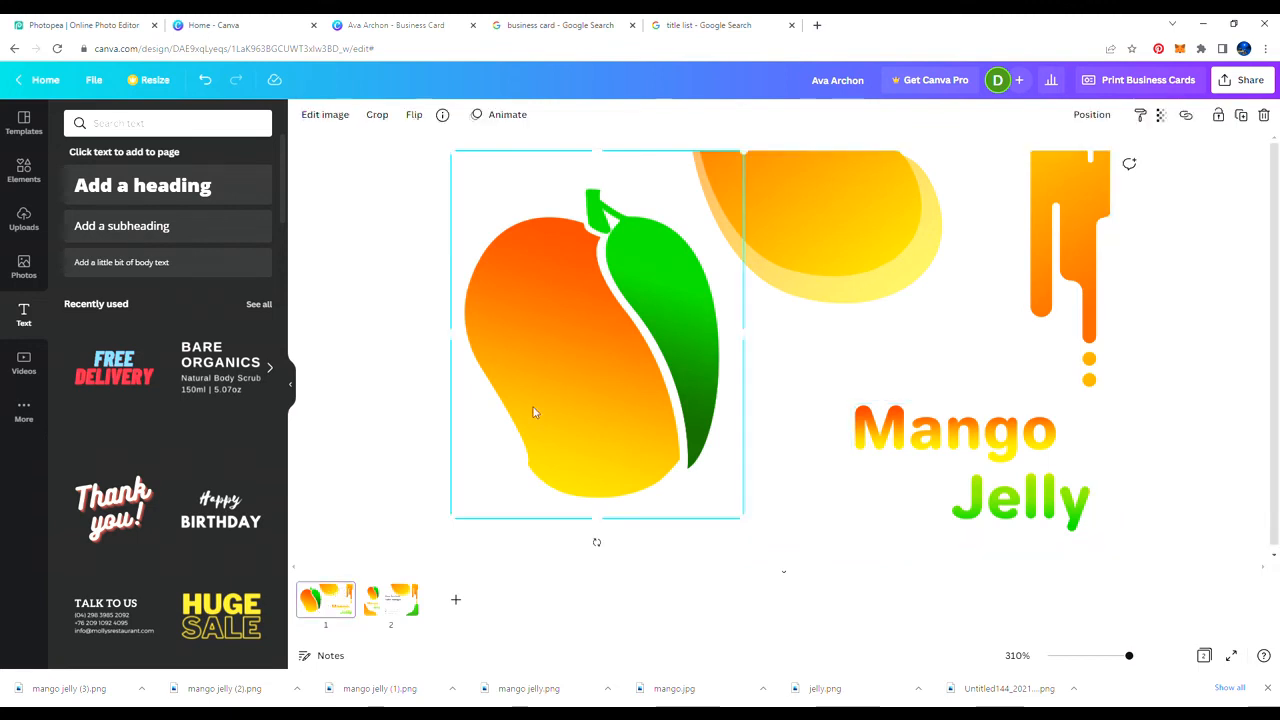
drag(744, 520, 712, 489)
drag(1001, 480, 846, 434)
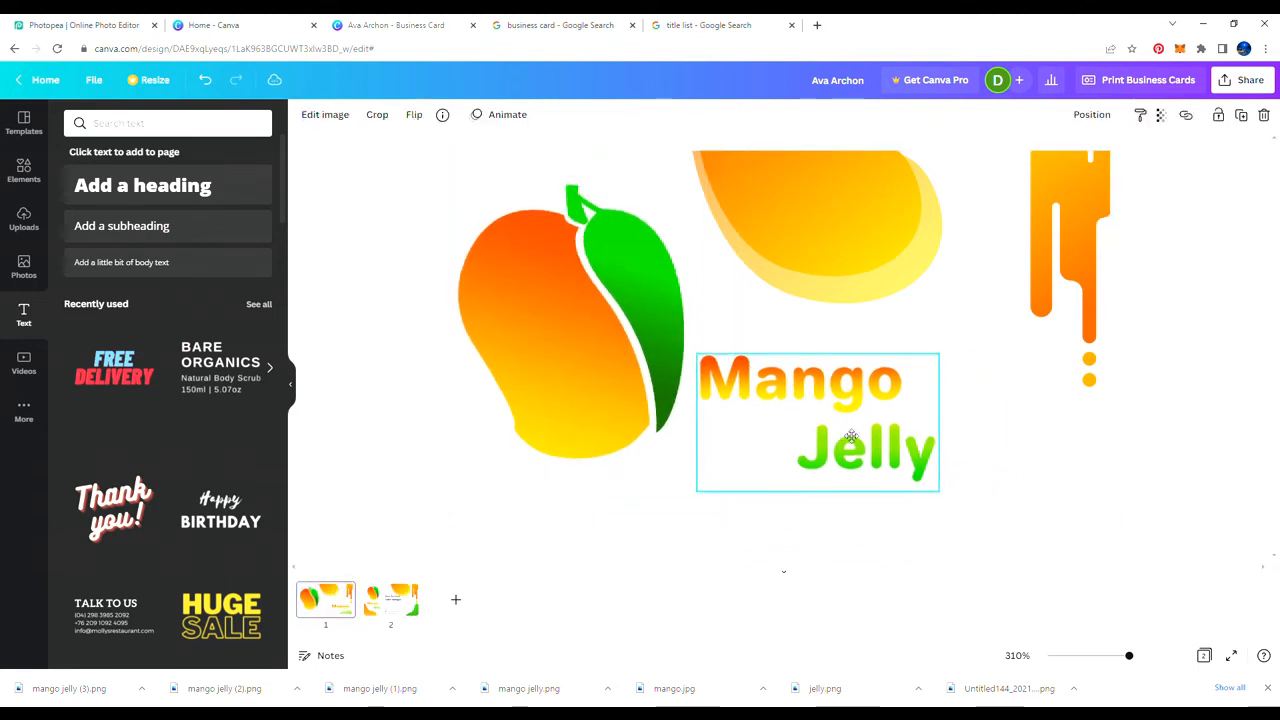
drag(936, 479, 890, 463)
drag(843, 402, 843, 423)
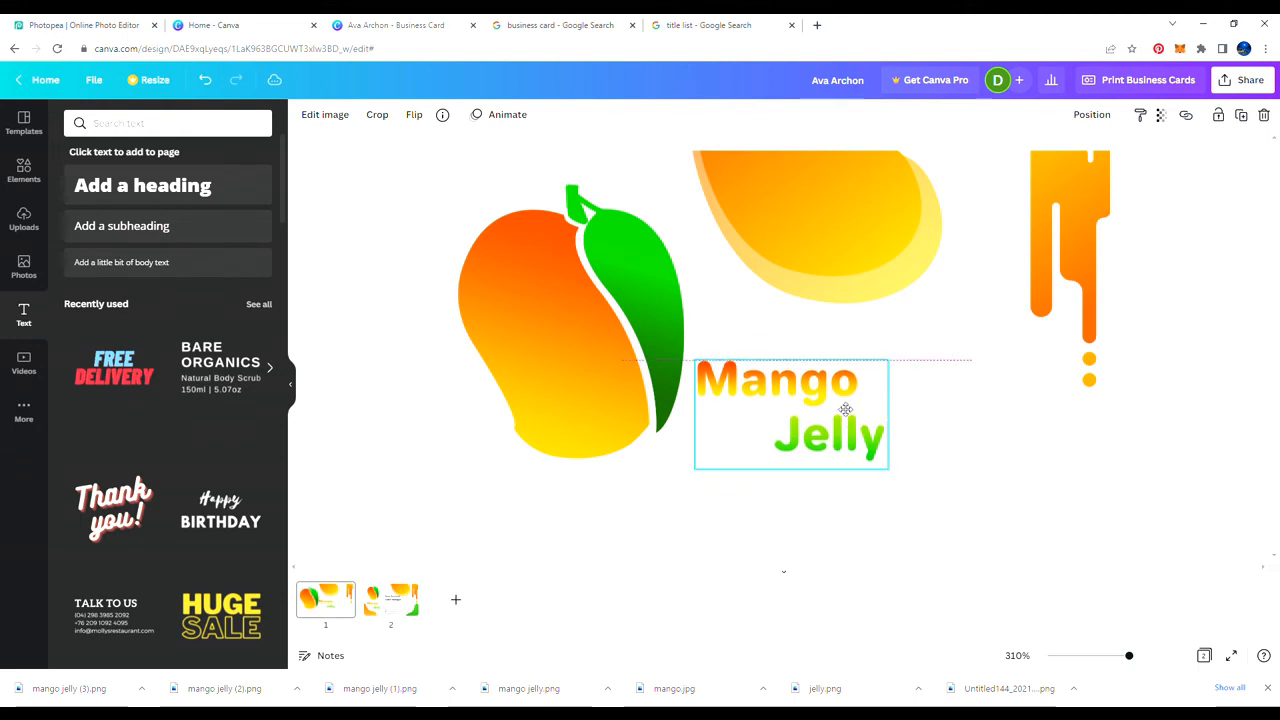
click(955, 391)
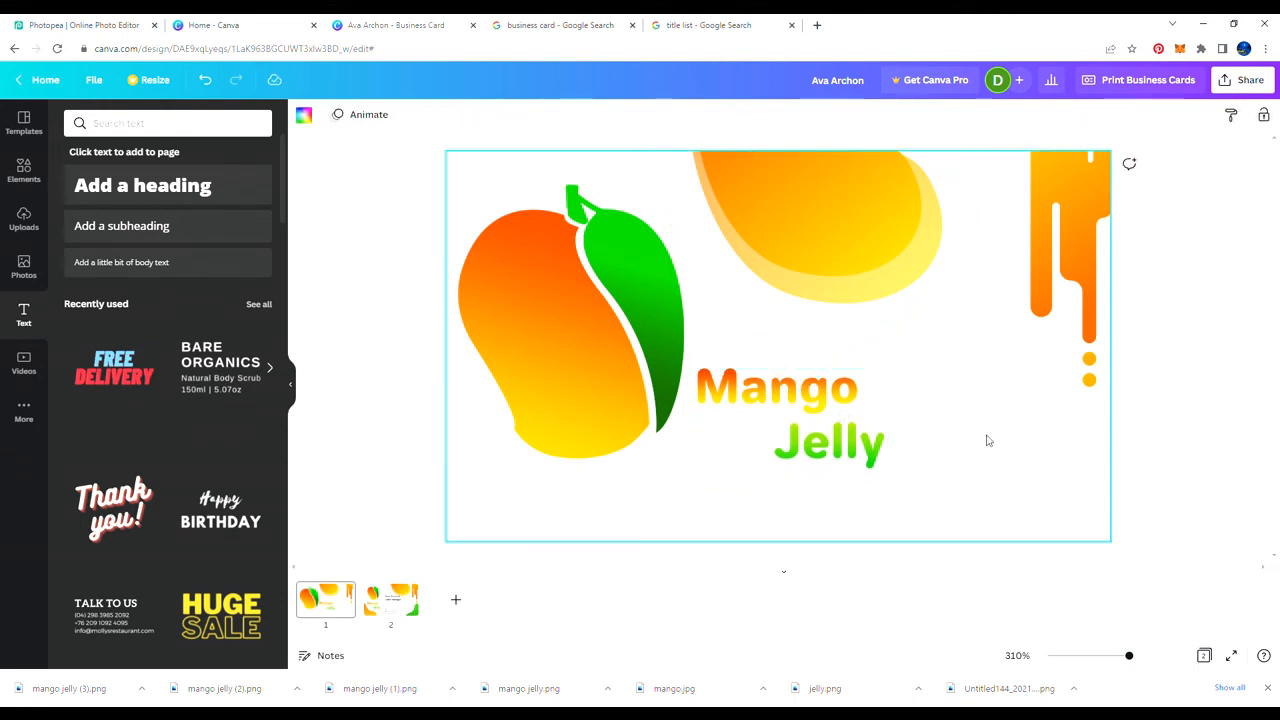
Step: Duplicate the yellow mango blob, then move, rotate and enlarge the copy toward the lower right
click(862, 229)
key(ctrl+d)
drag(862, 229, 970, 480)
drag(838, 557, 960, 419)
drag(983, 445, 1083, 500)
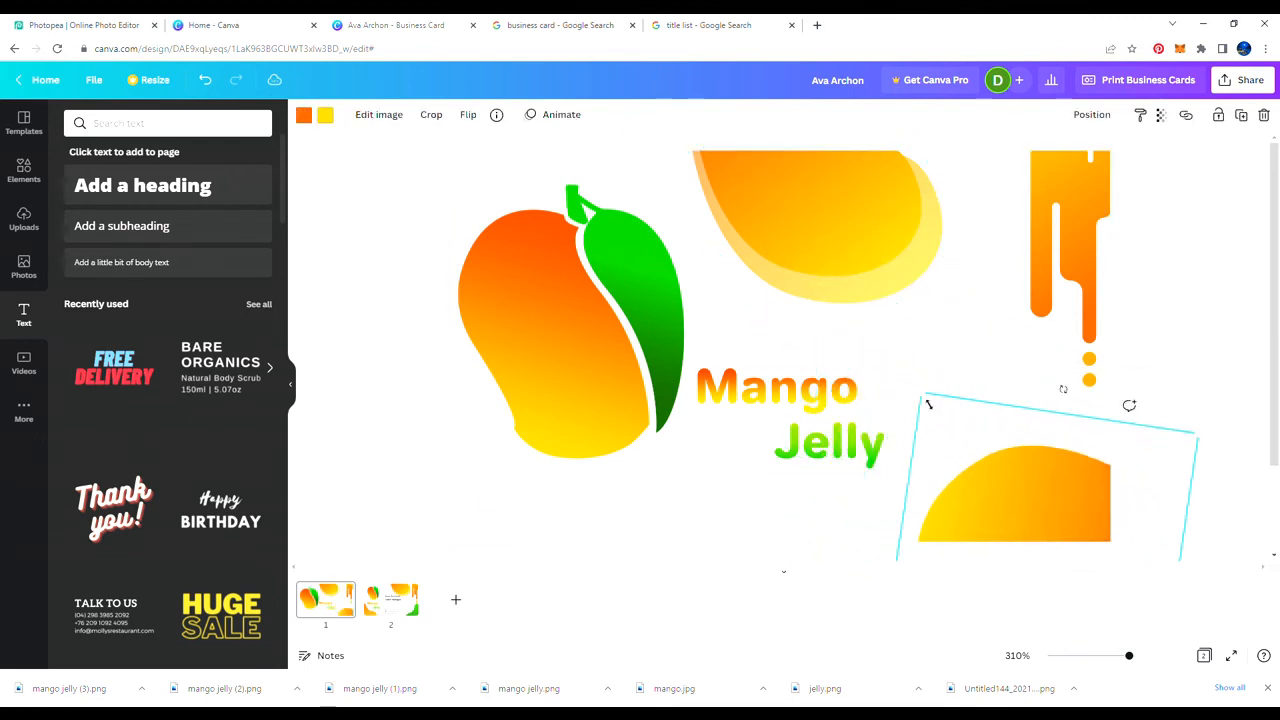
drag(926, 400, 897, 364)
drag(985, 464, 1030, 468)
drag(945, 367, 882, 297)
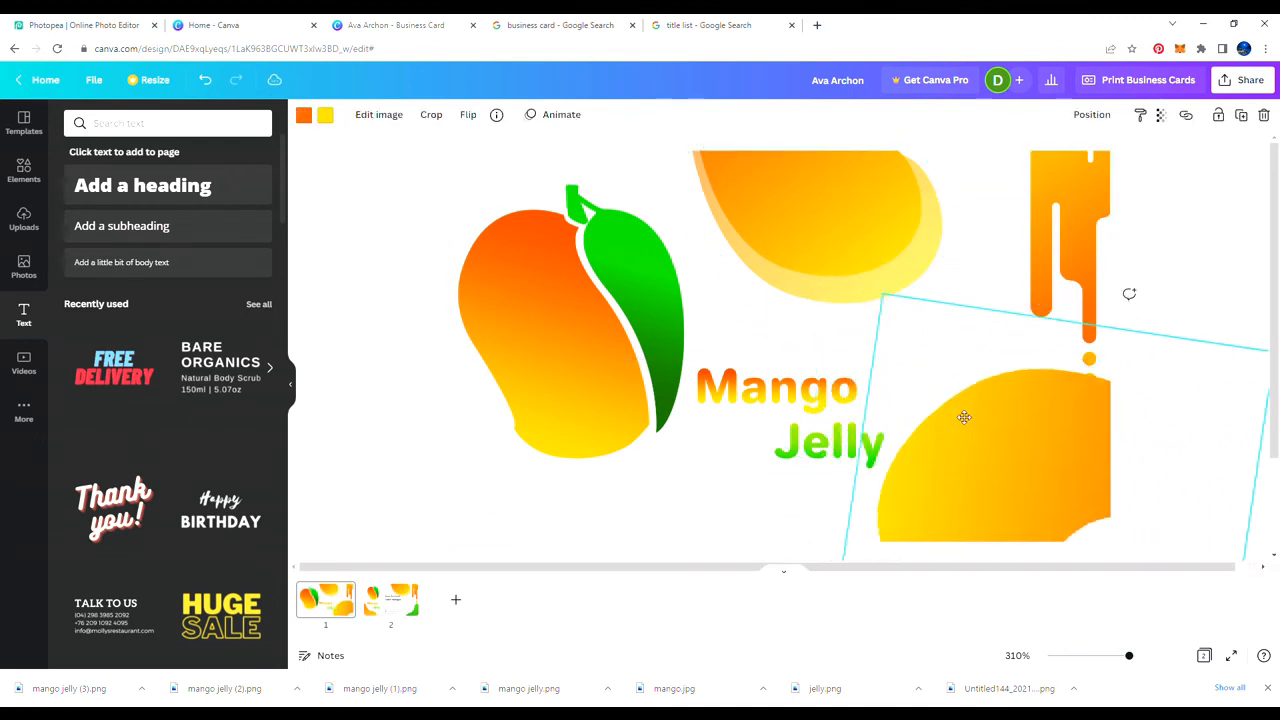
drag(963, 417, 986, 440)
drag(905, 319, 875, 287)
drag(956, 436, 970, 447)
drag(1061, 404, 1062, 411)
scroll(1040, 385, down, 3)
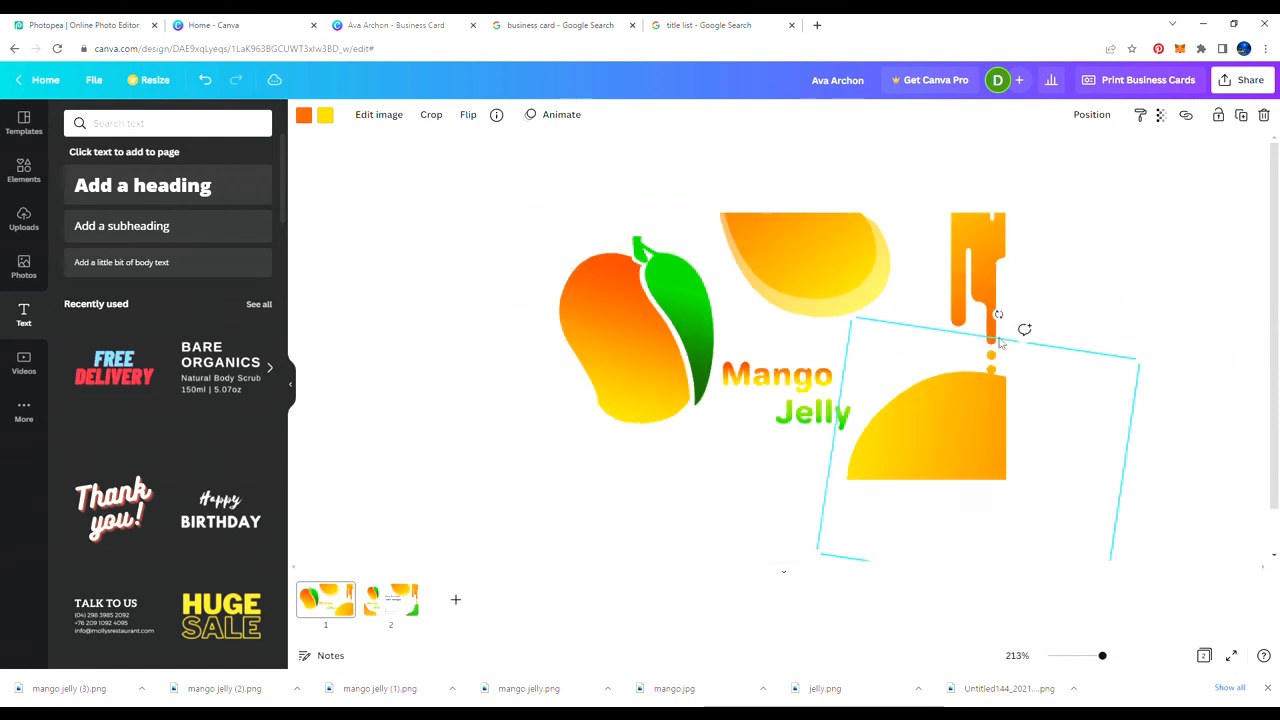
Step: Flip the copy, rotate it to 101° and fit it against the orange drip bar
drag(1001, 317, 878, 448)
click(473, 119)
click(486, 177)
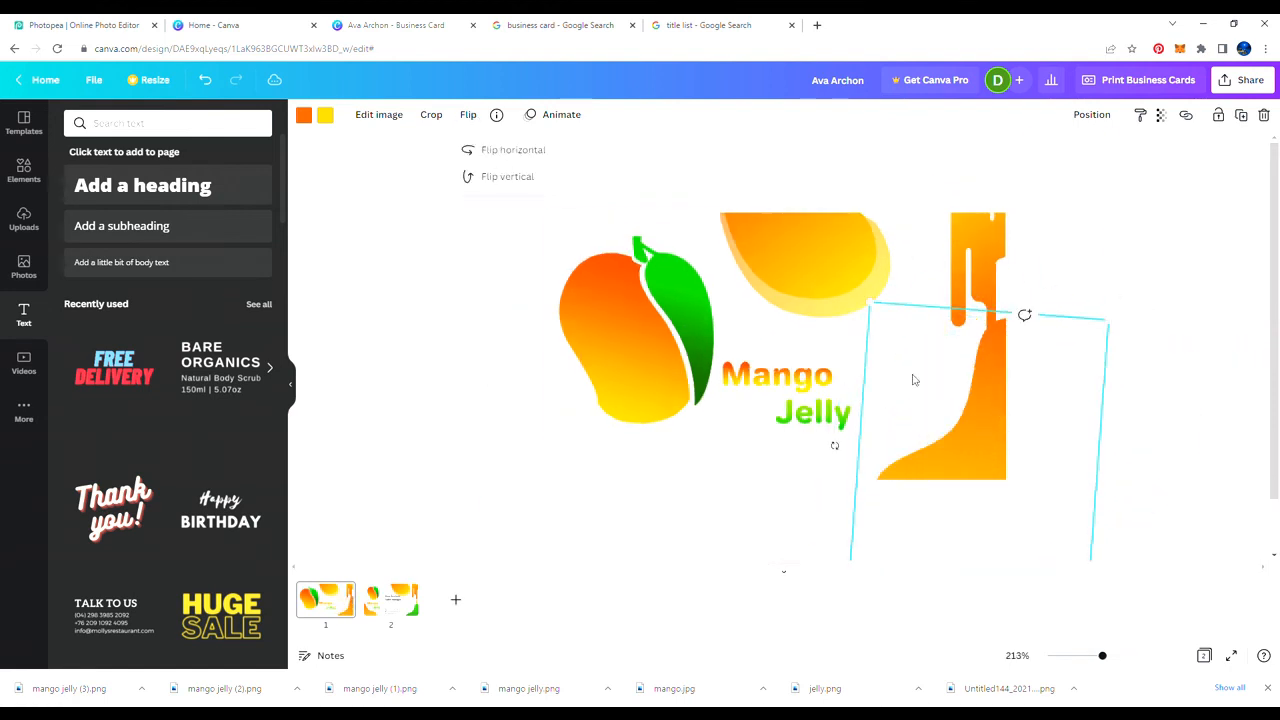
drag(916, 382, 902, 408)
mouse_move(822, 469)
mouse_down()
mouse_move(831, 457)
mouse_move(817, 451)
mouse_up()
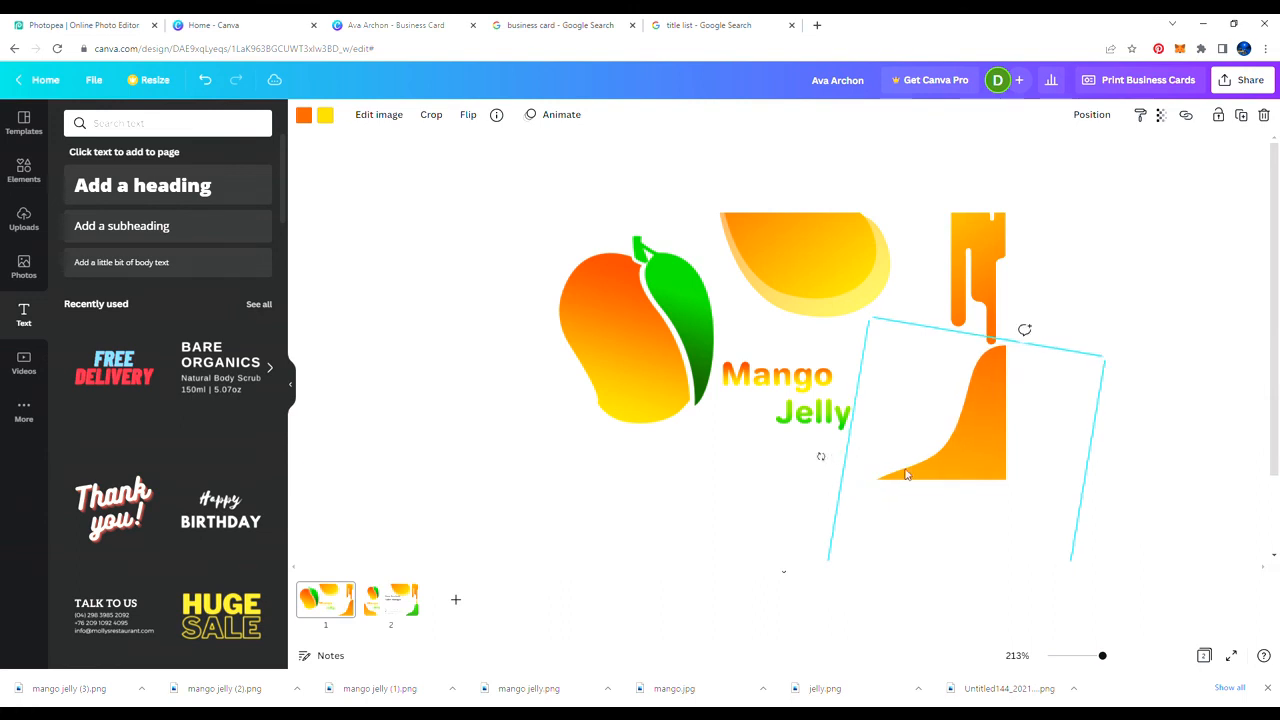
drag(975, 350, 967, 383)
Step: Enlarge and nudge the flipped copy into its final lower-right position
scroll(962, 540, down, 1)
drag(979, 553, 995, 573)
drag(943, 491, 936, 491)
click(936, 490)
click(931, 449)
scroll(962, 548, down, 1)
drag(963, 551, 962, 555)
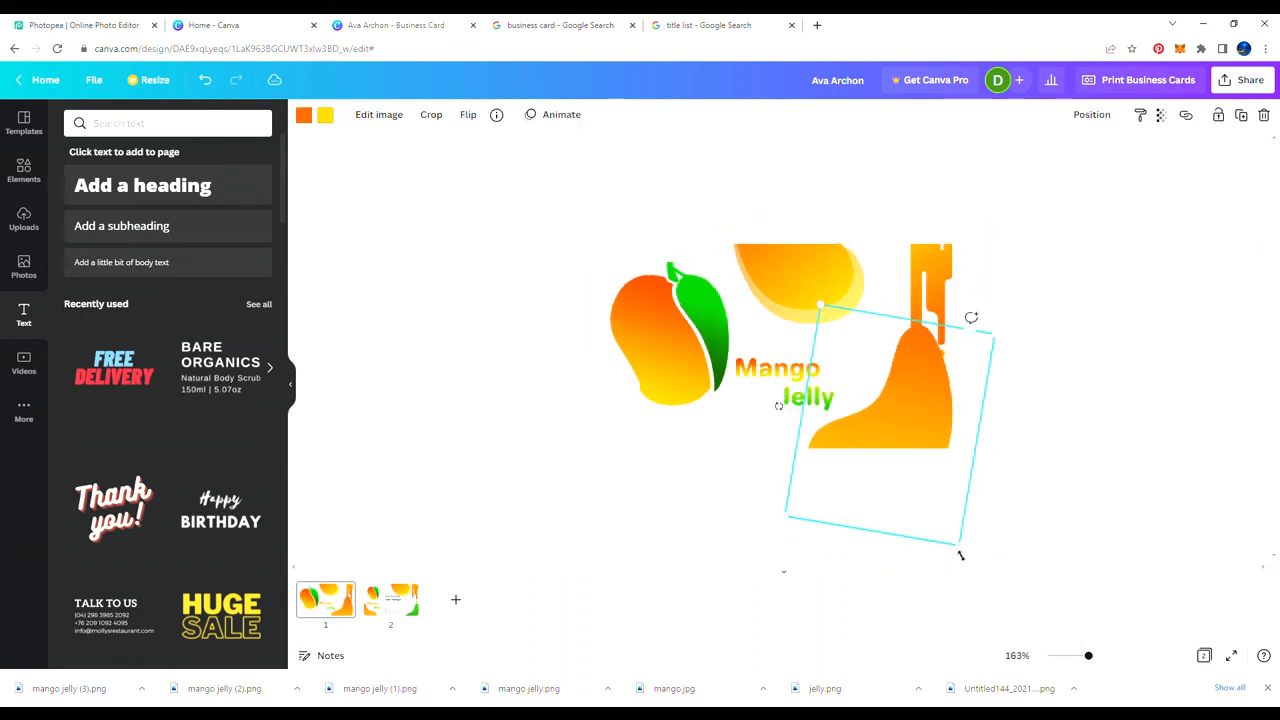
click(975, 551)
scroll(925, 430, up, 1)
scroll(780, 348, up, 1)
click(912, 437)
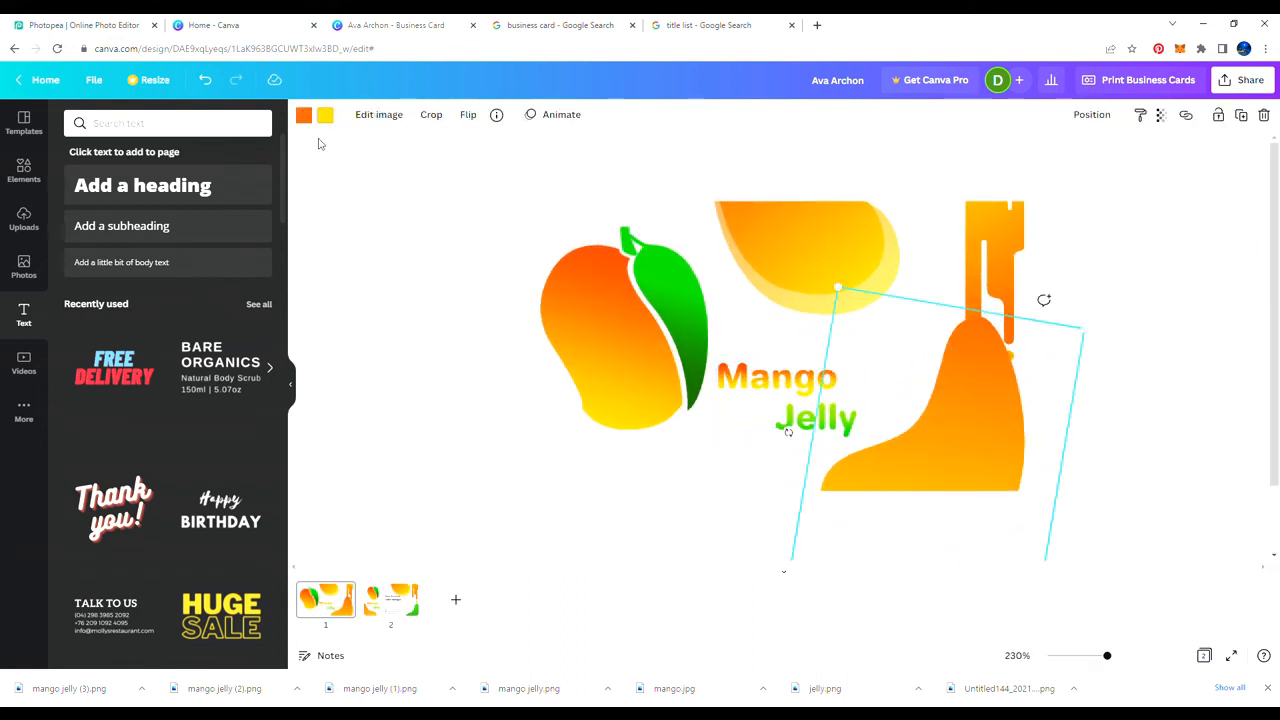
drag(900, 374, 896, 374)
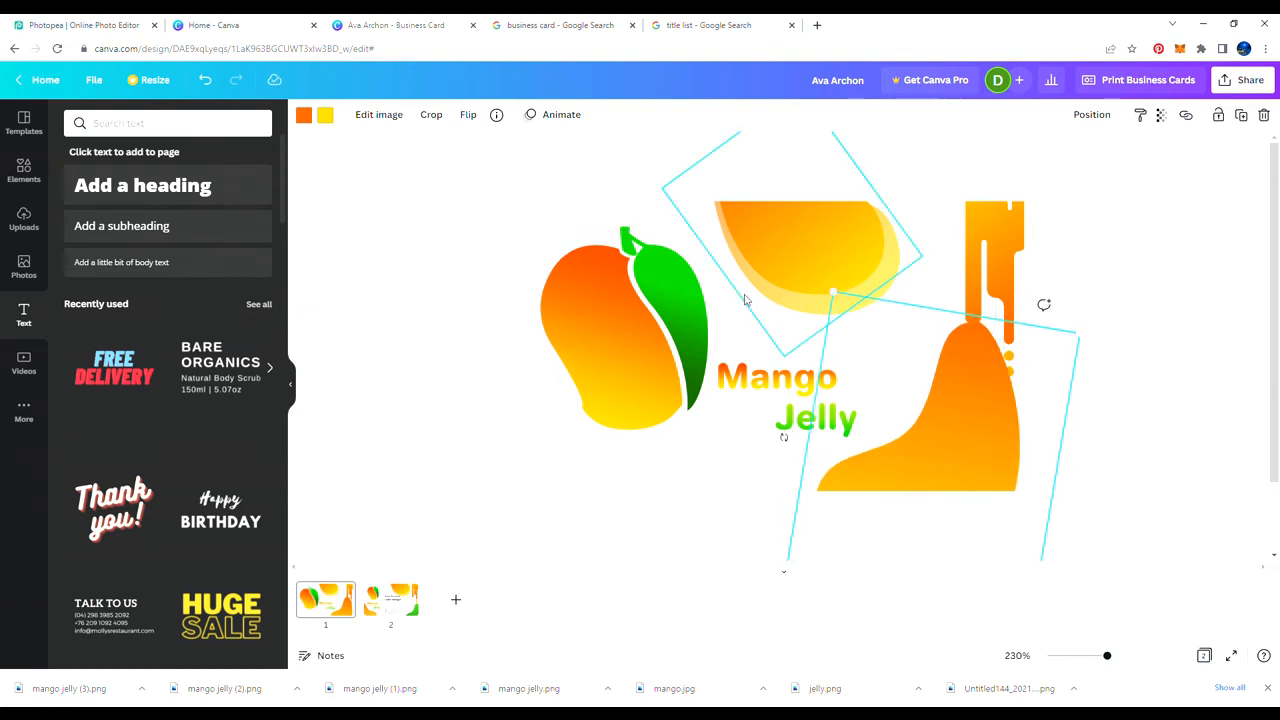
Step: Set the copy's transparency to 72, then undo that change
click(1161, 114)
mouse_move(1152, 168)
mouse_down()
mouse_move(1128, 166)
mouse_move(1138, 178)
mouse_up()
click(1123, 246)
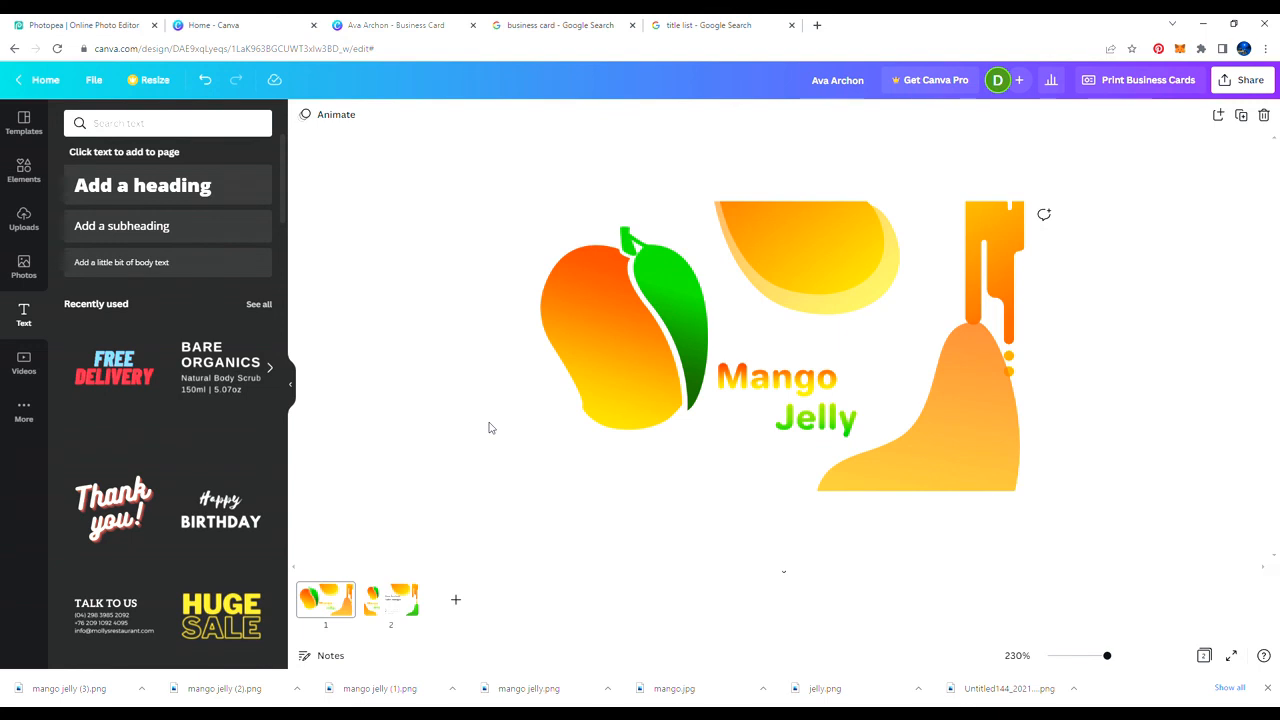
key(ctrl+z)
key(ctrl+z)
key(ctrl+z)
Step: Delete the copied blob and enlarge the Mango Jelly wordmark
click(957, 417)
key(Delete)
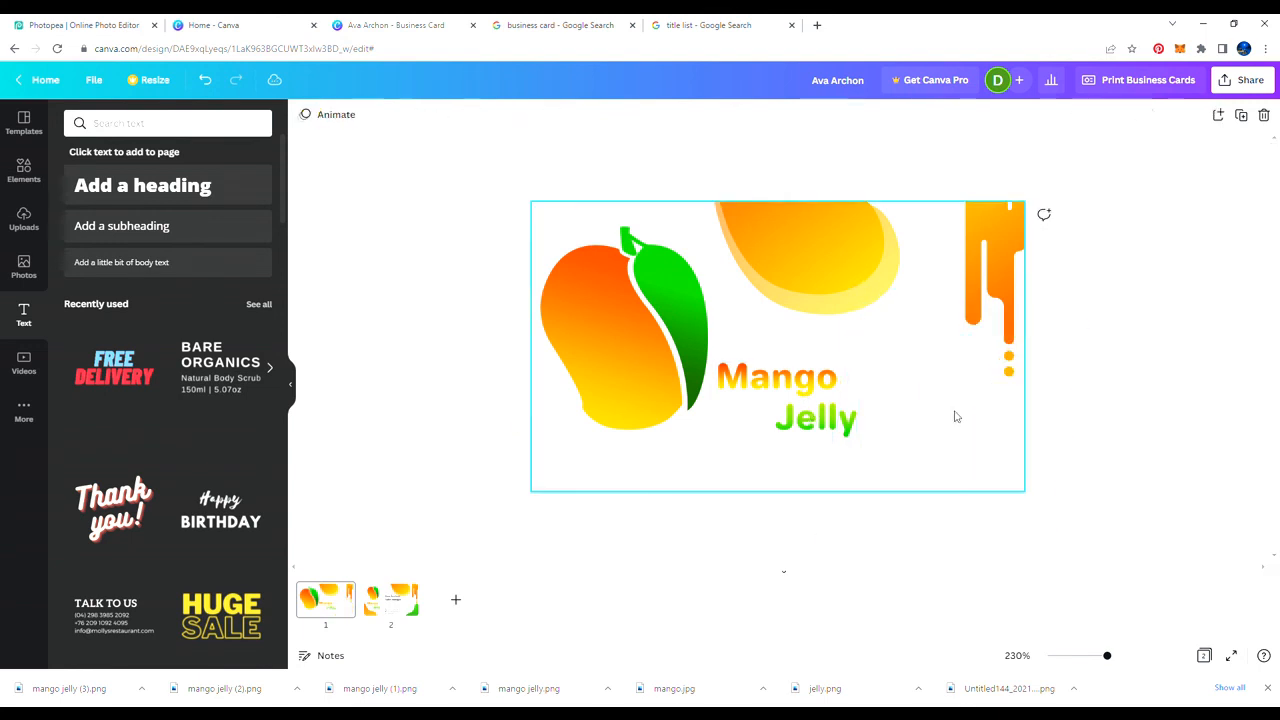
click(822, 412)
drag(859, 443, 972, 493)
click(1125, 371)
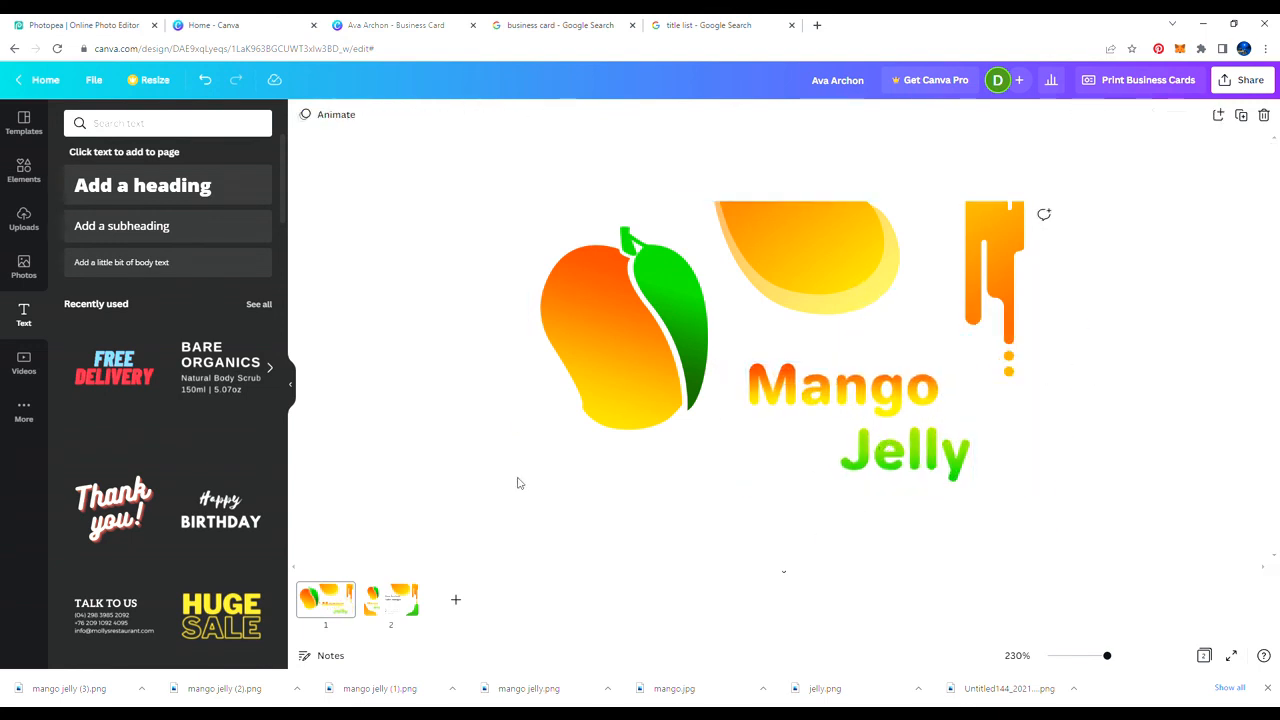
Step: Review the contact details page, then return to the logo page
click(391, 607)
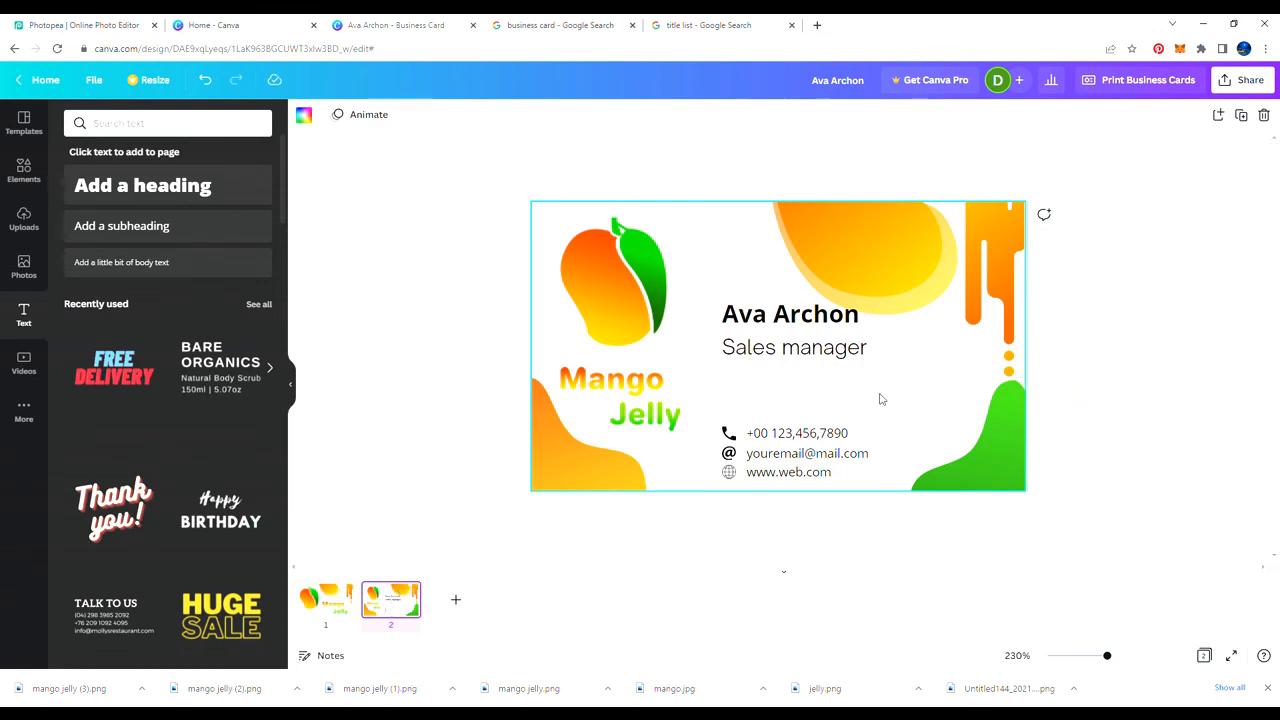
scroll(880, 399, up, 3)
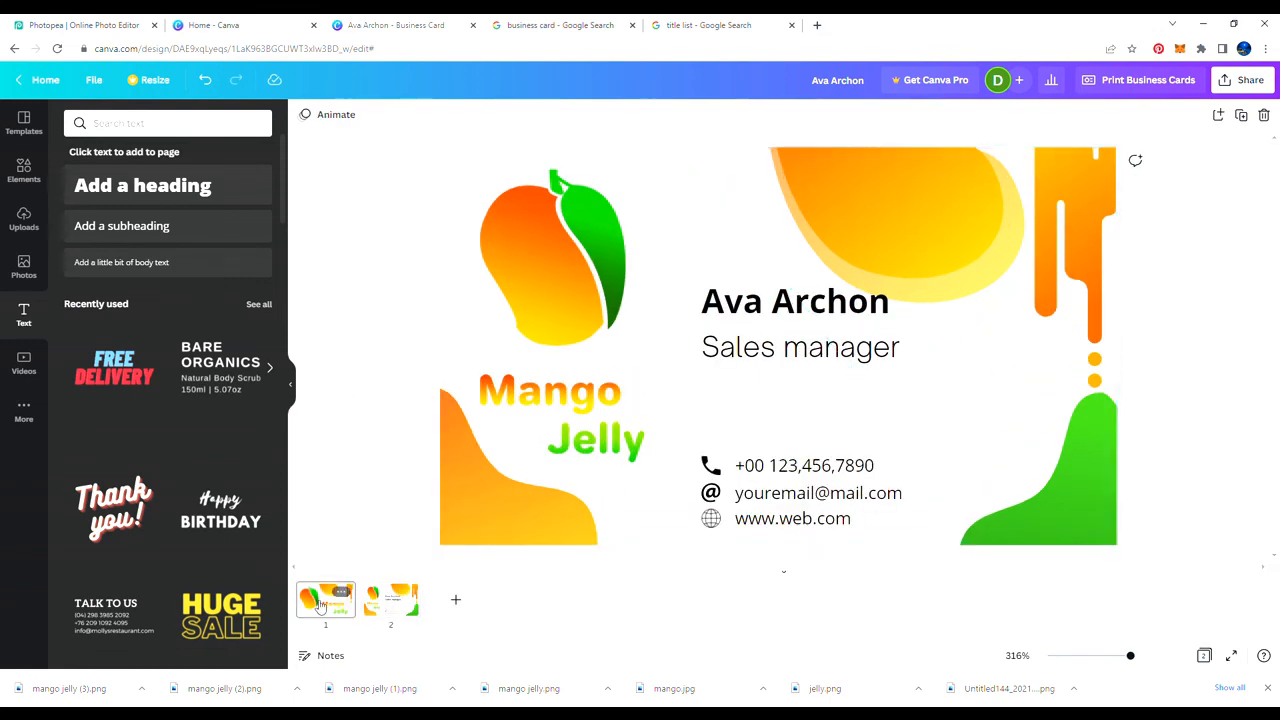
click(318, 603)
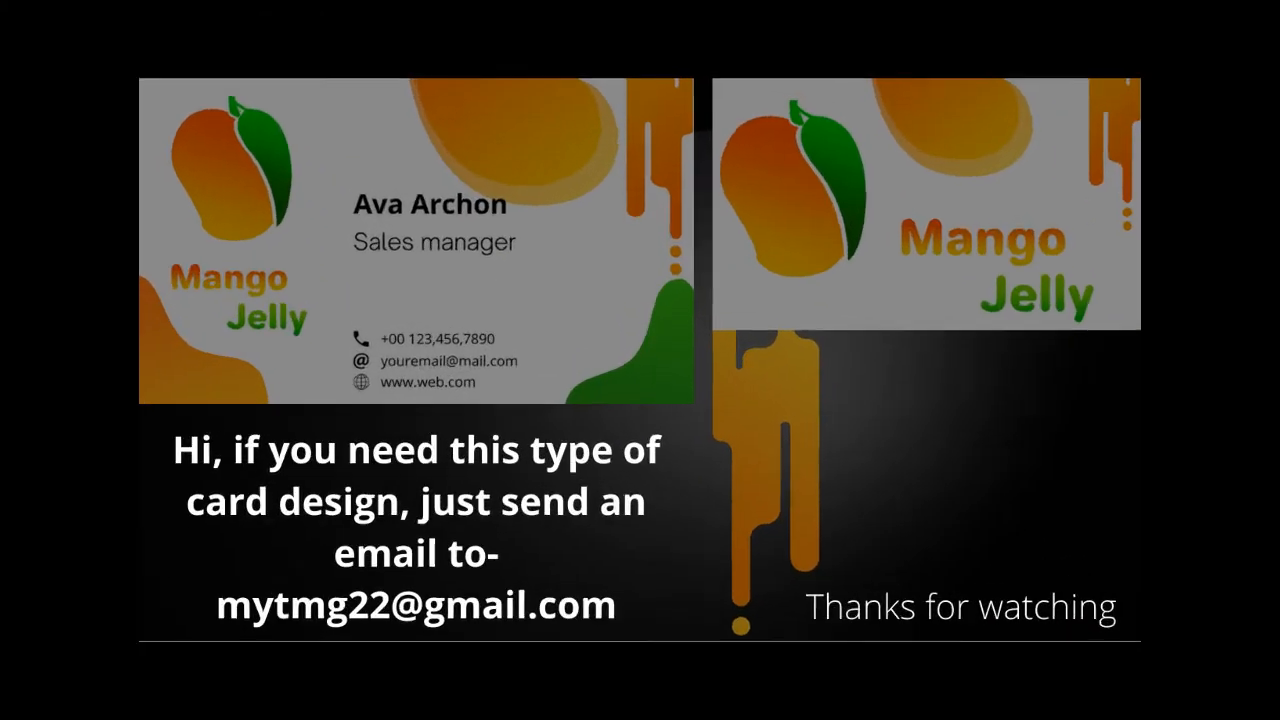